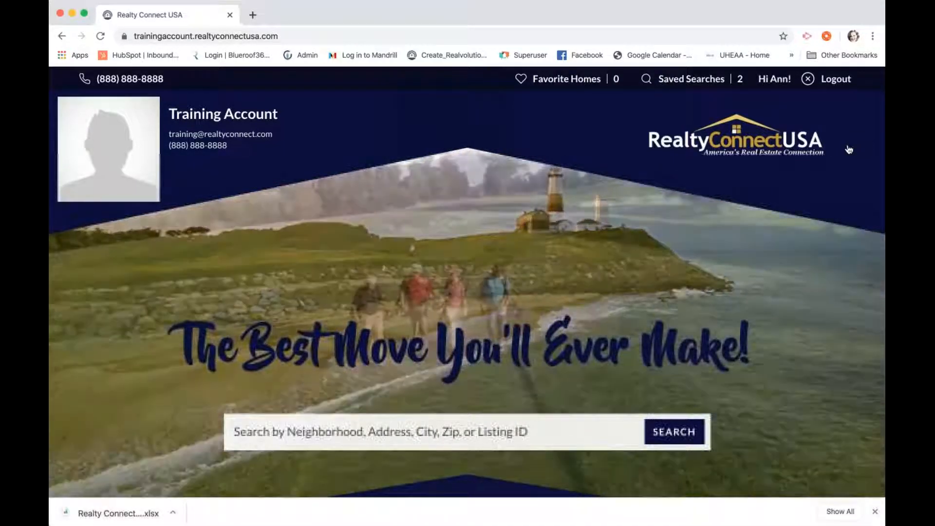
Search properties in Astoria, NY from the recent searches to list its 163 results
click(849, 149)
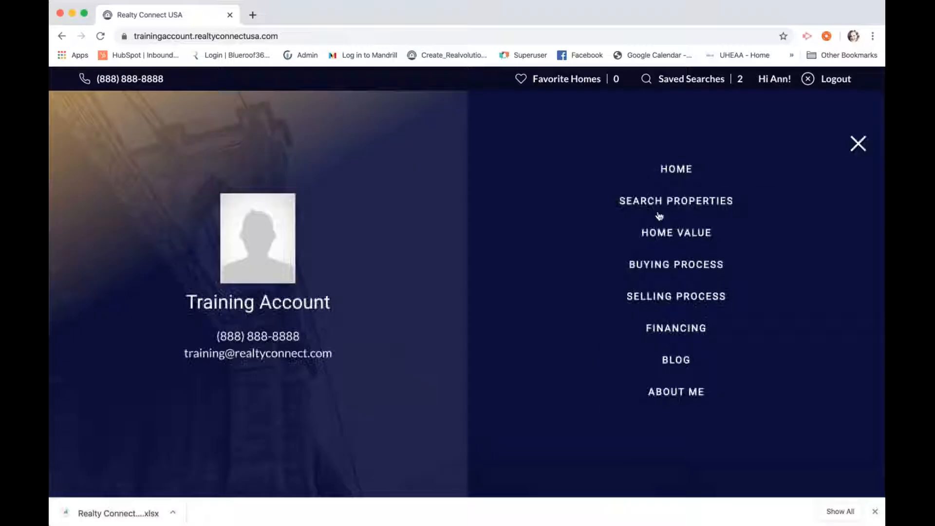
click(669, 204)
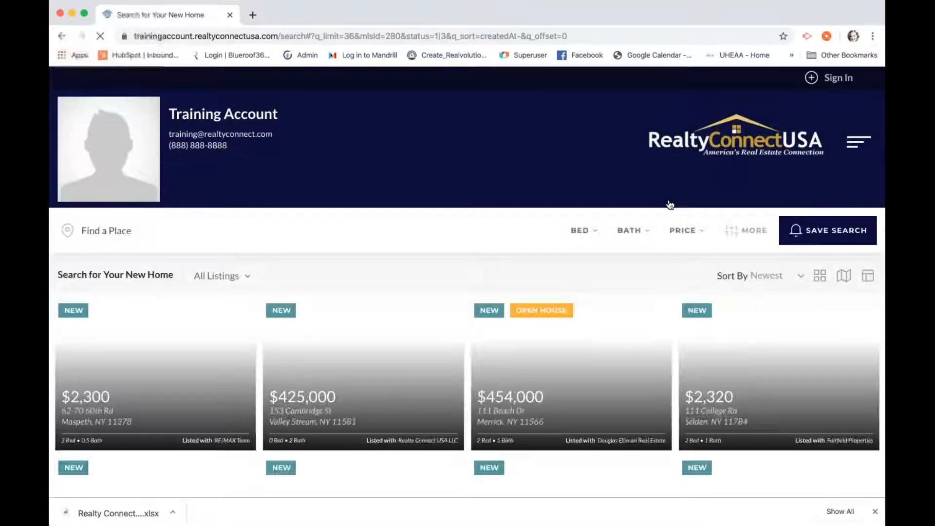
click(494, 233)
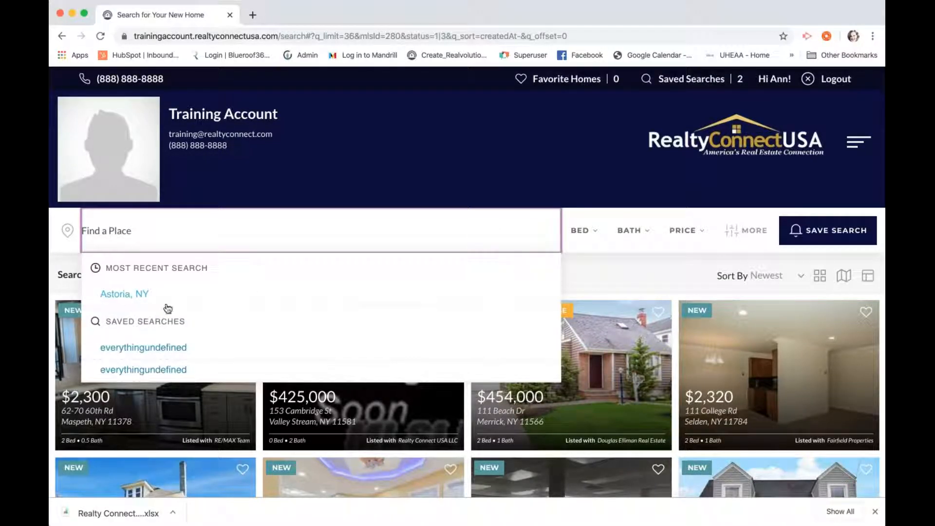
click(152, 300)
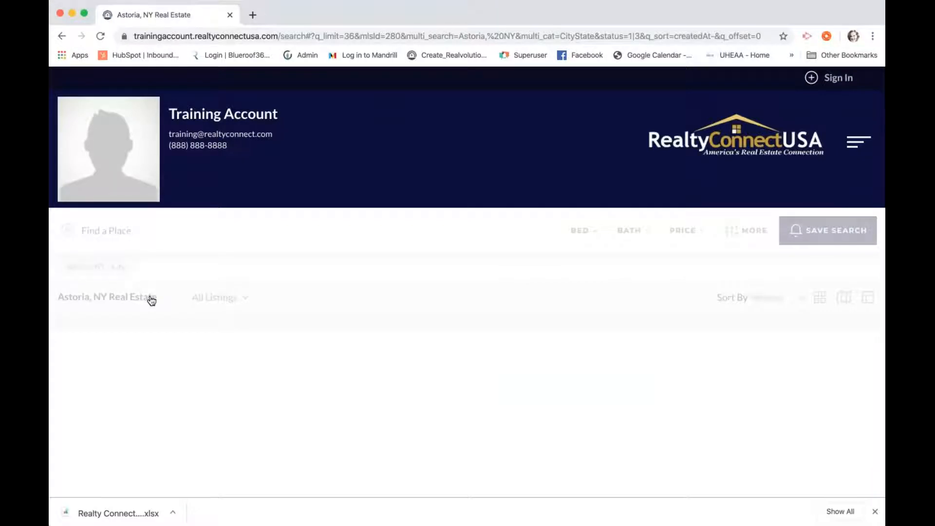
scroll(185, 341, down, 2)
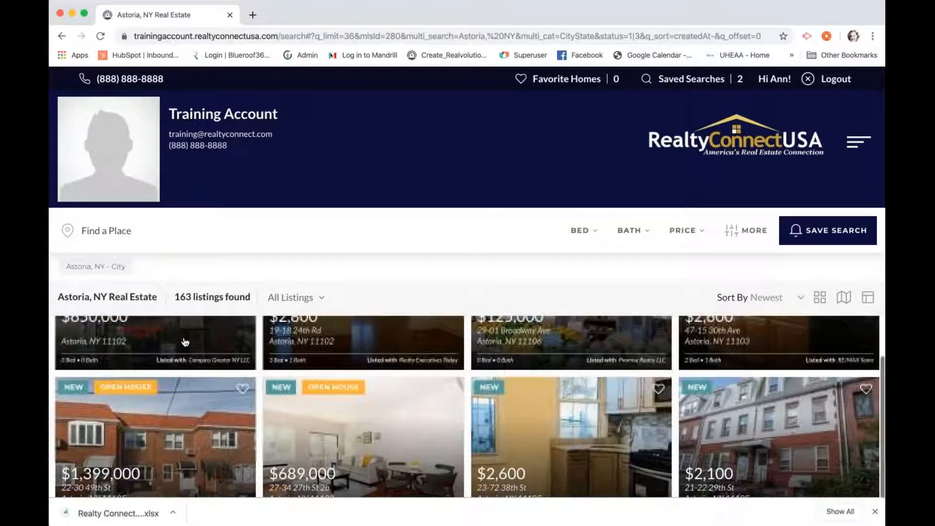
scroll(185, 342, up, 3)
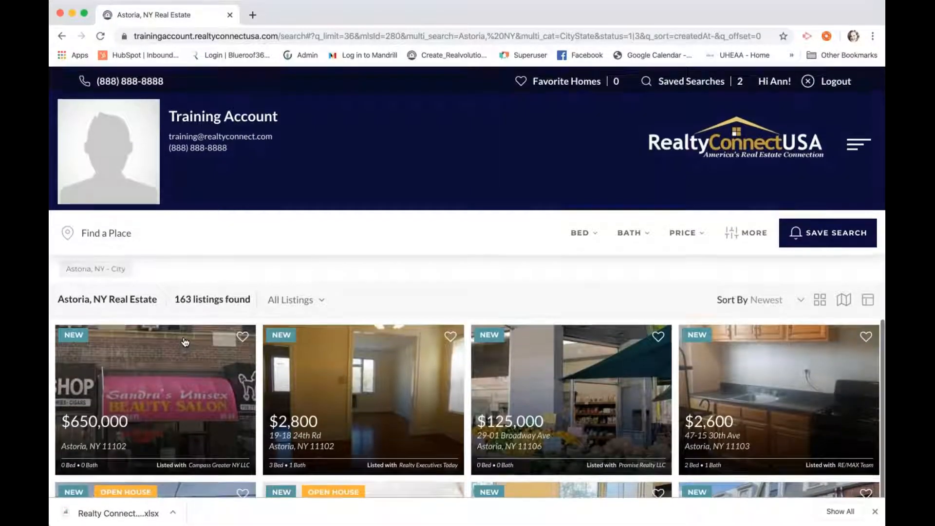
Save the Astoria, NY search under the name 'all' and close the save form
click(820, 231)
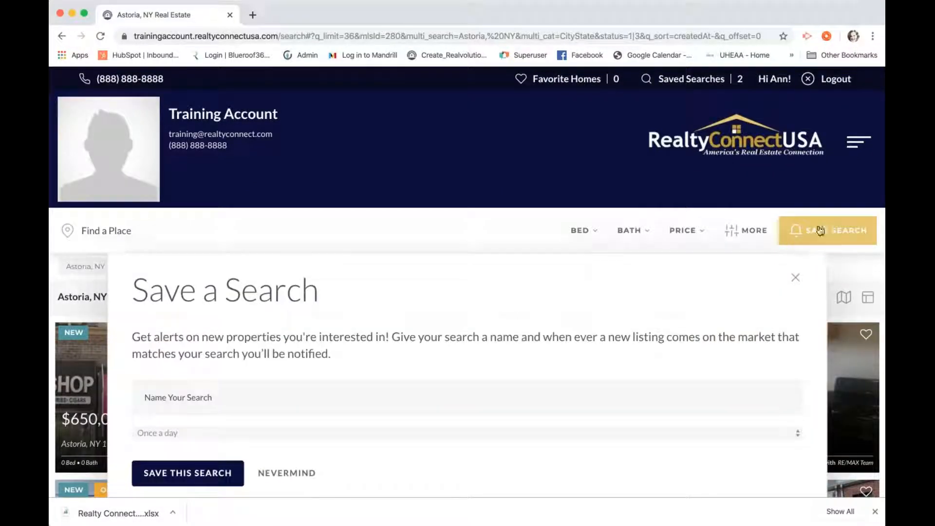
scroll(299, 390, down, 4)
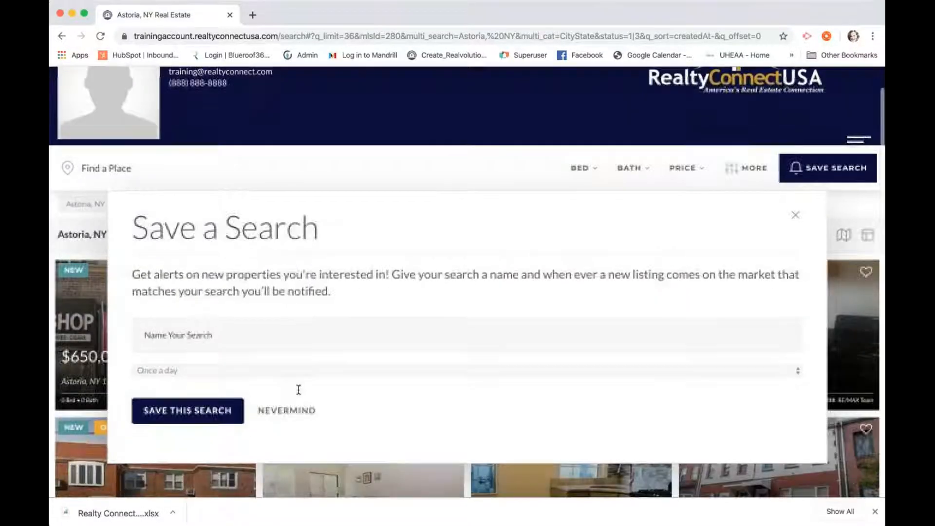
click(229, 304)
text(all)
click(213, 382)
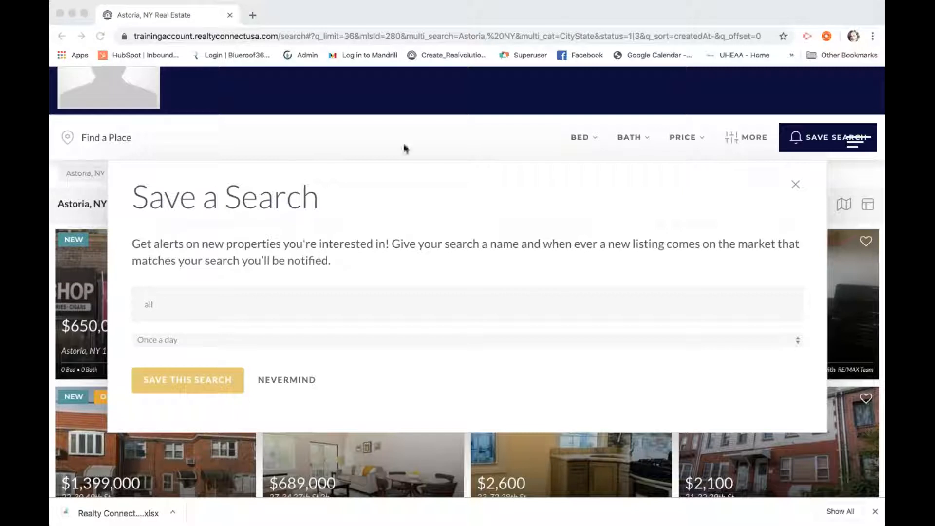
click(571, 110)
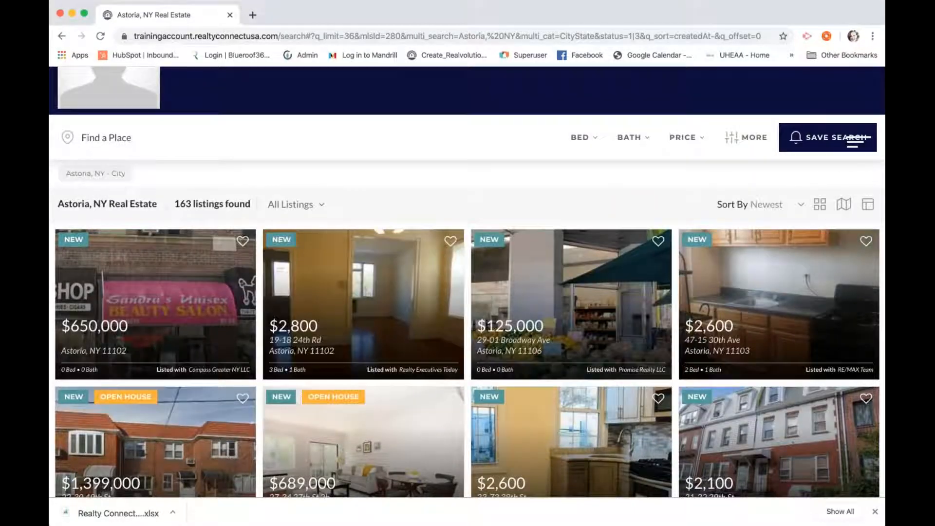
scroll(571, 109, up, 3)
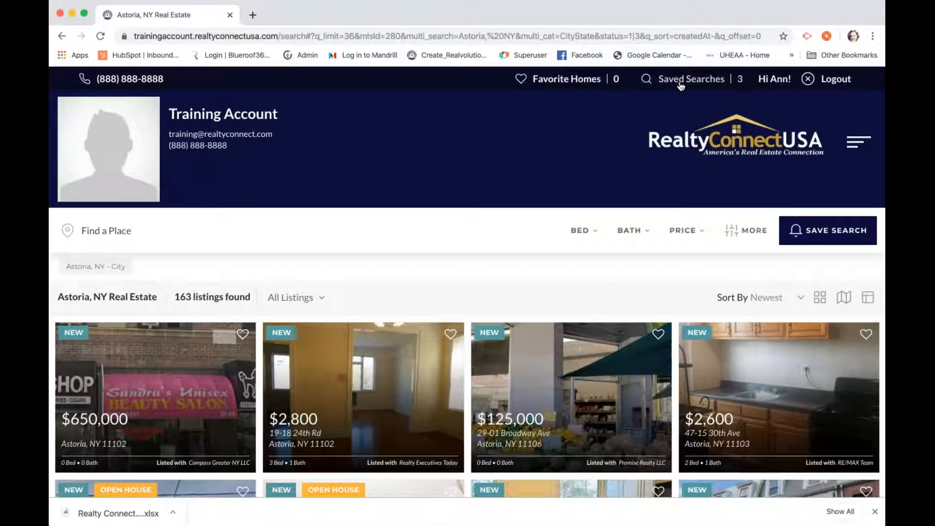
Review the saved searches, the My Profile details and the My Agent contact details
click(680, 83)
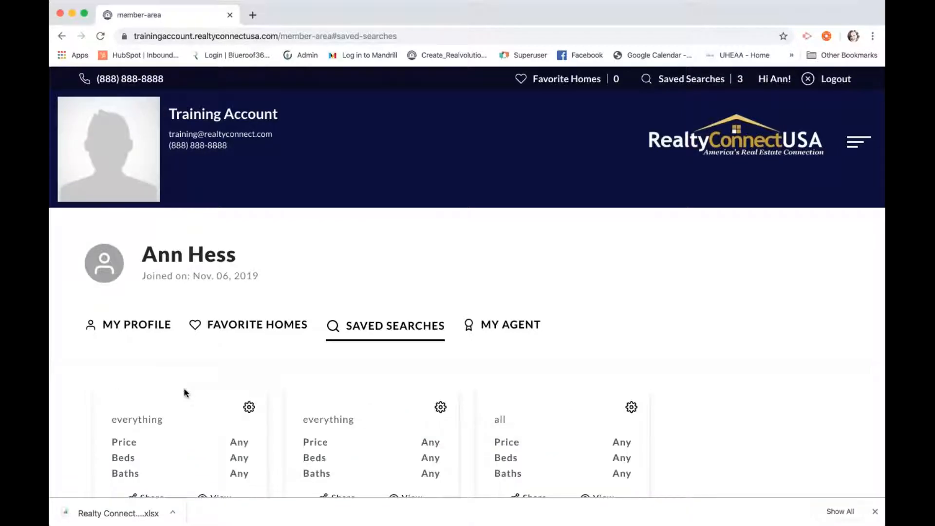
scroll(183, 387, down, 3)
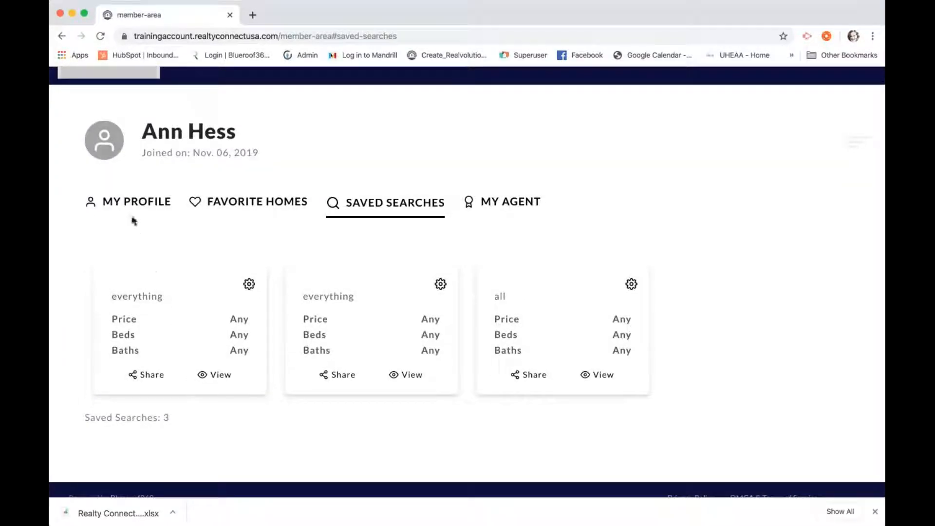
click(132, 209)
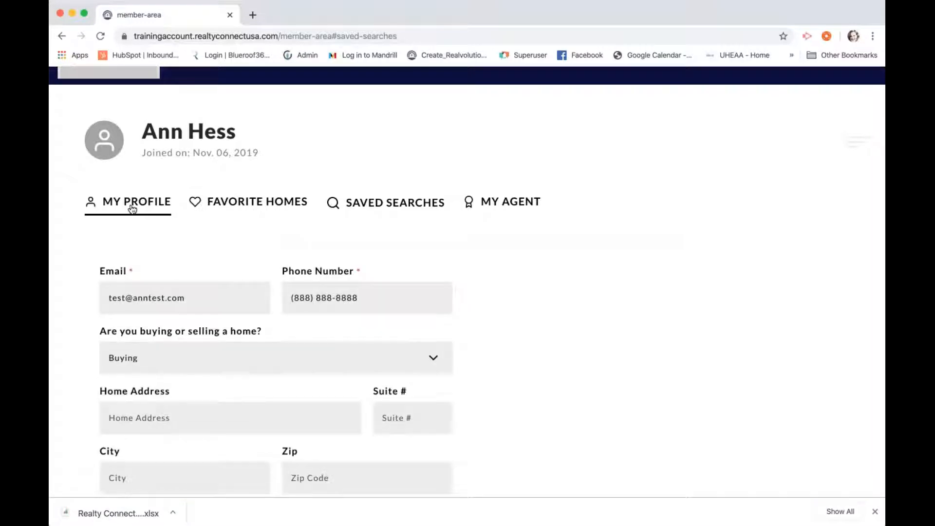
scroll(149, 236, down, 5)
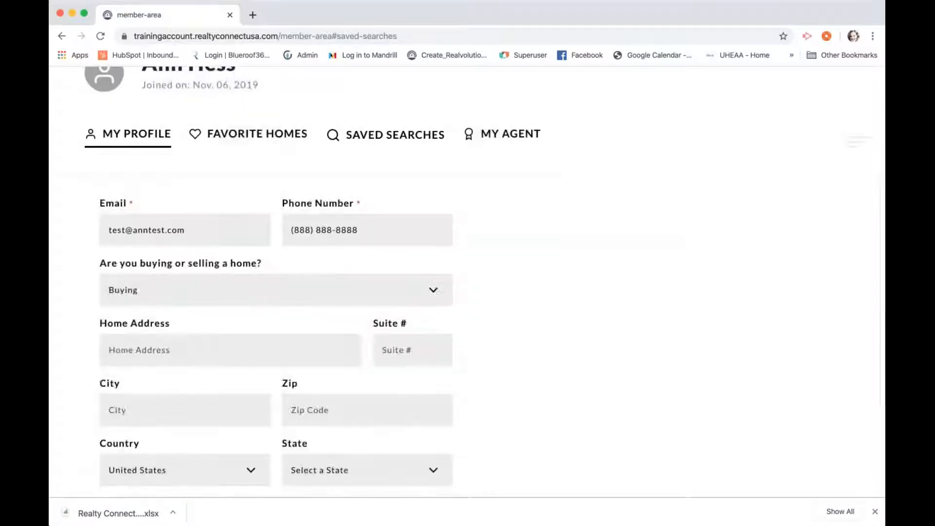
scroll(409, 290, up, 8)
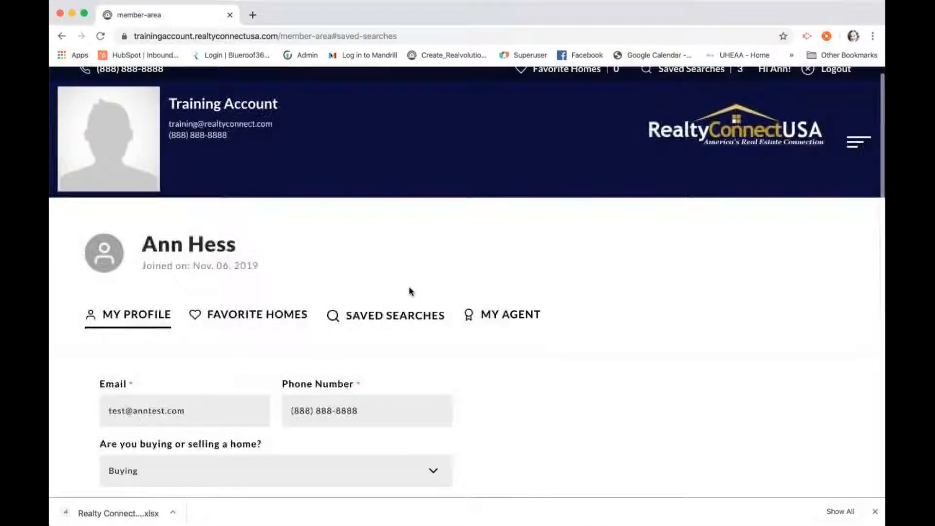
click(508, 318)
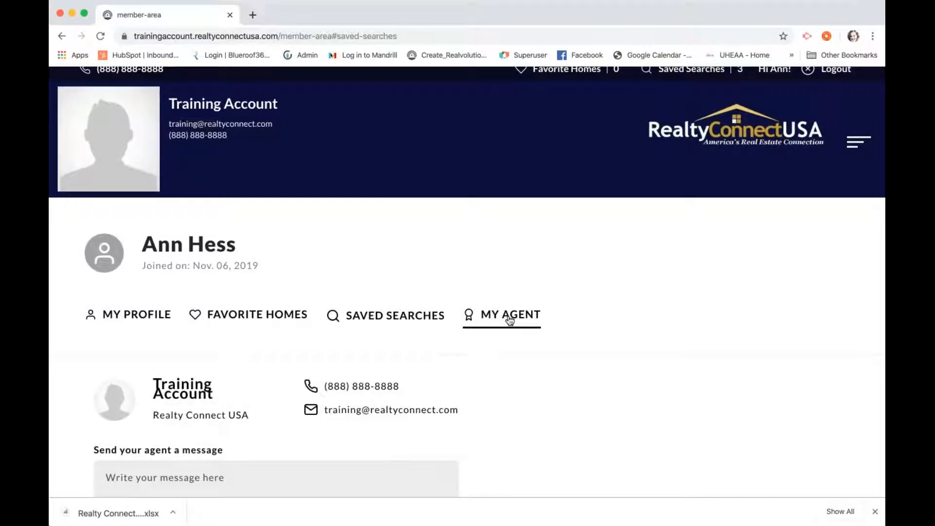
scroll(507, 319, down, 3)
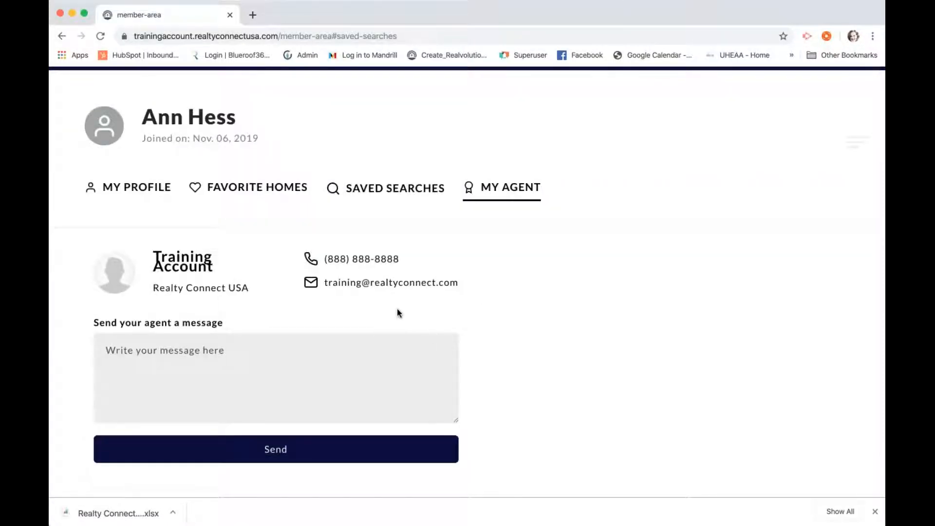
scroll(397, 308, up, 2)
View the Favorite Homes panel showing No Favorites Yet, then dismiss its search suggestions
click(255, 253)
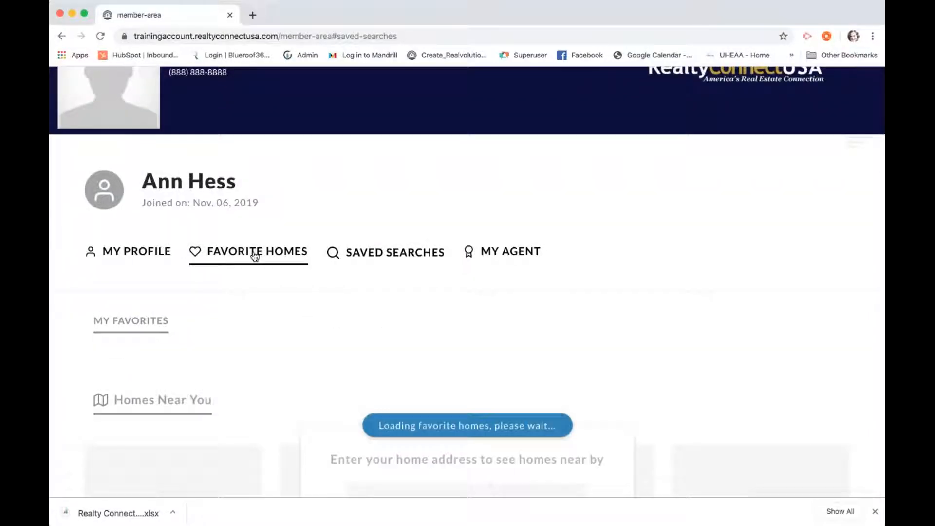
scroll(254, 253, down, 1)
scroll(468, 292, down, 4)
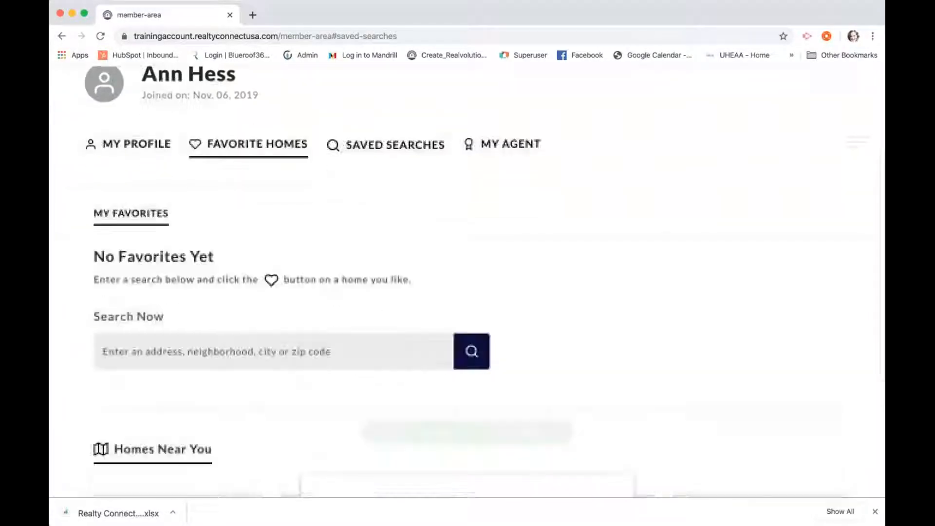
scroll(468, 283, down, 2)
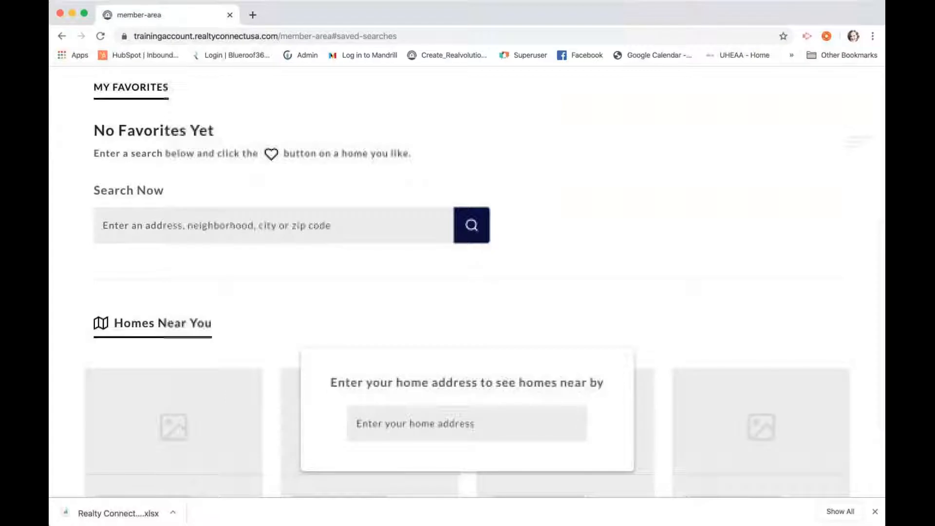
scroll(468, 282, up, 3)
scroll(257, 286, up, 1)
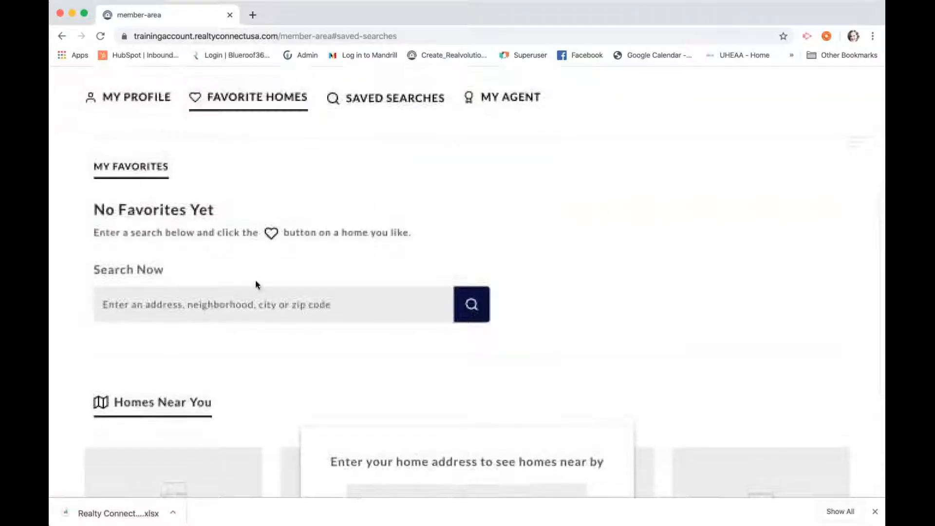
click(258, 306)
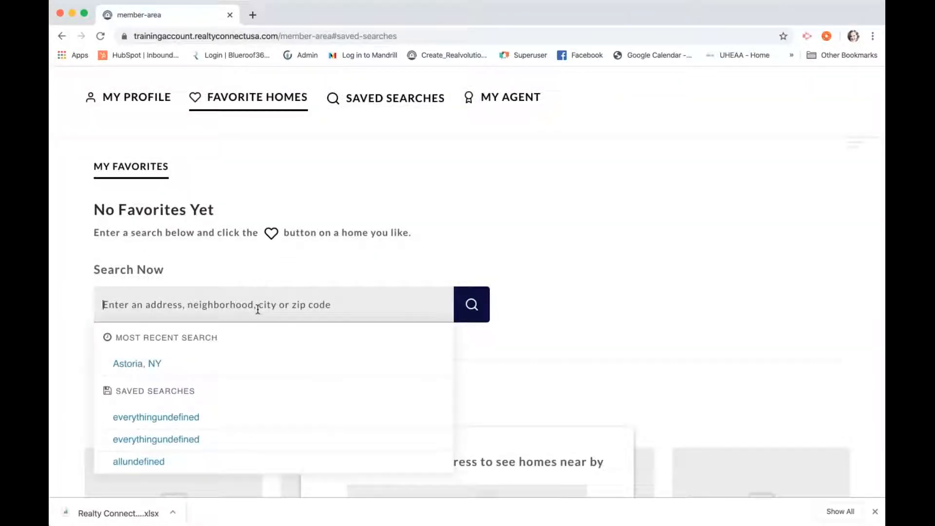
click(272, 266)
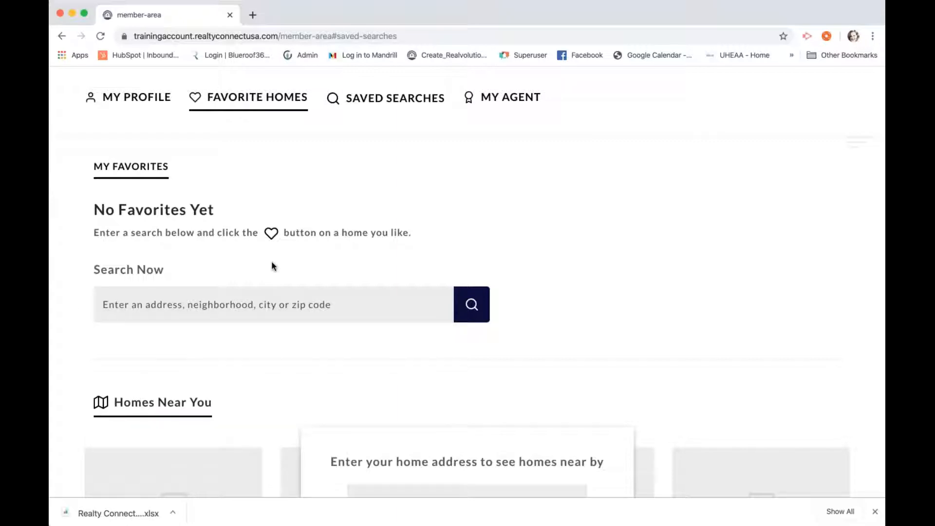
scroll(272, 265, up, 5)
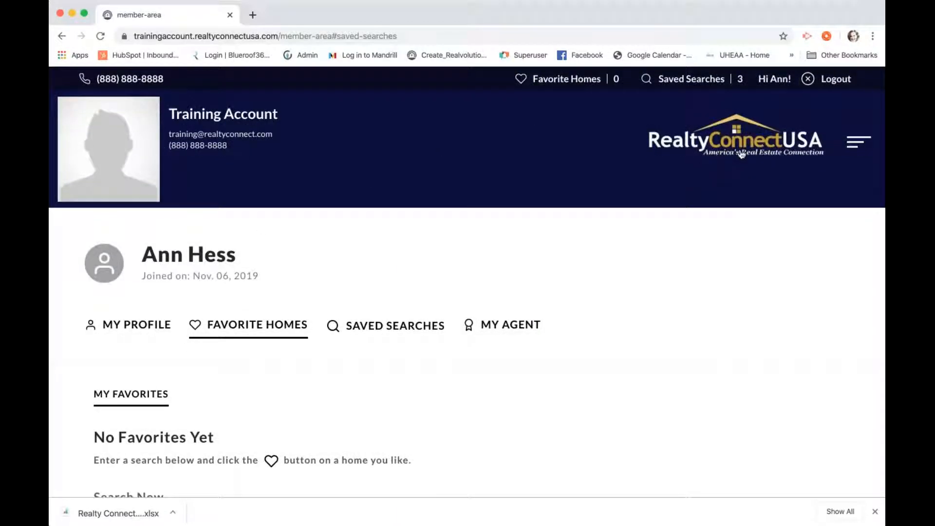
click(851, 147)
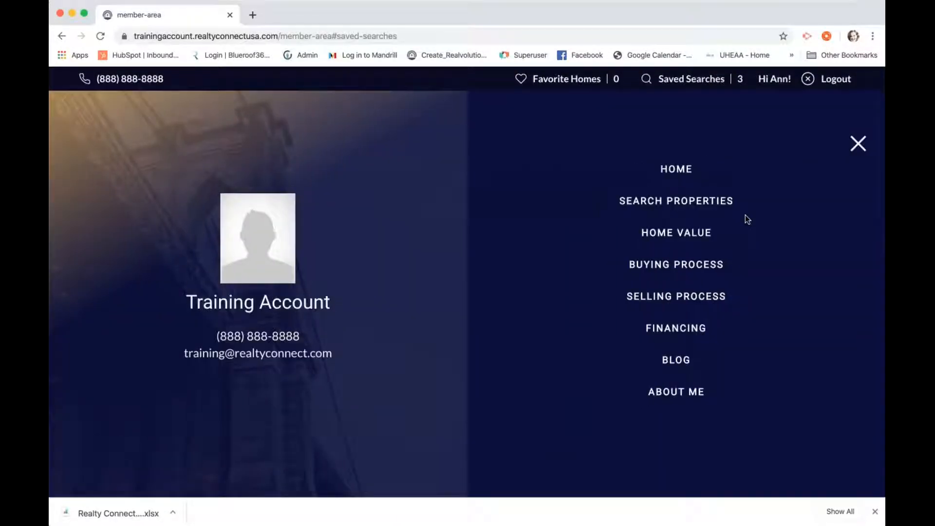
click(702, 201)
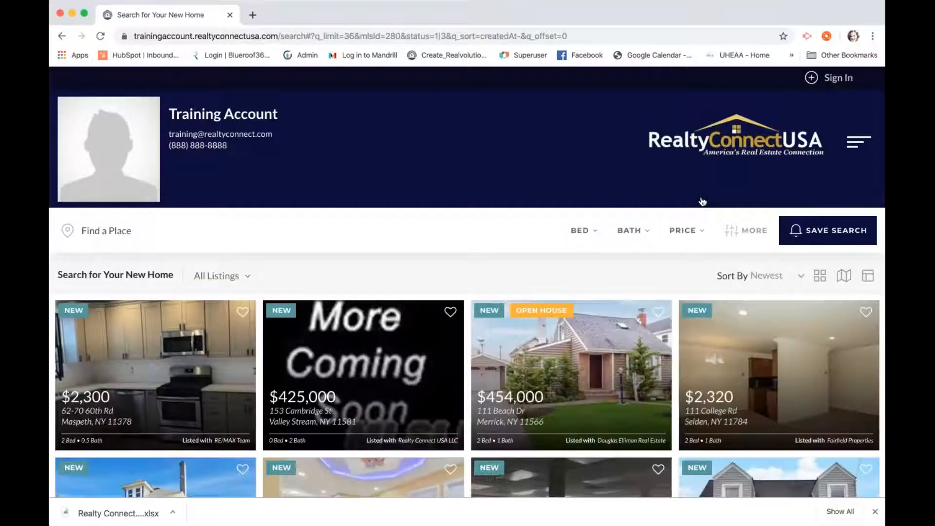
scroll(703, 201, down, 3)
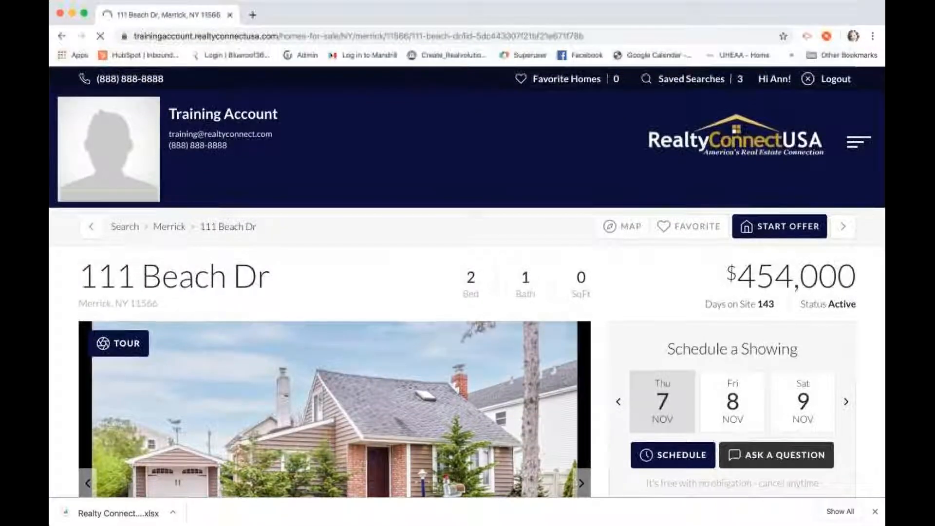
click(590, 34)
click(590, 35)
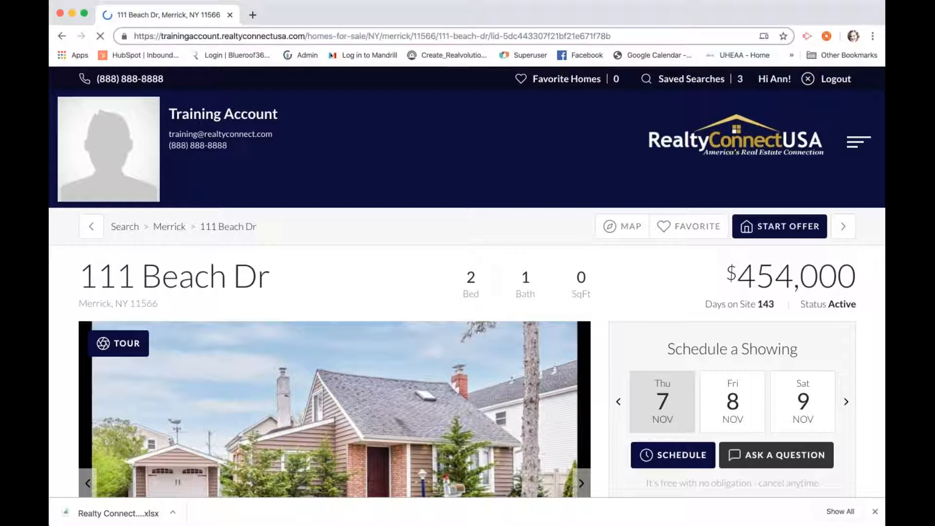
text(/share)
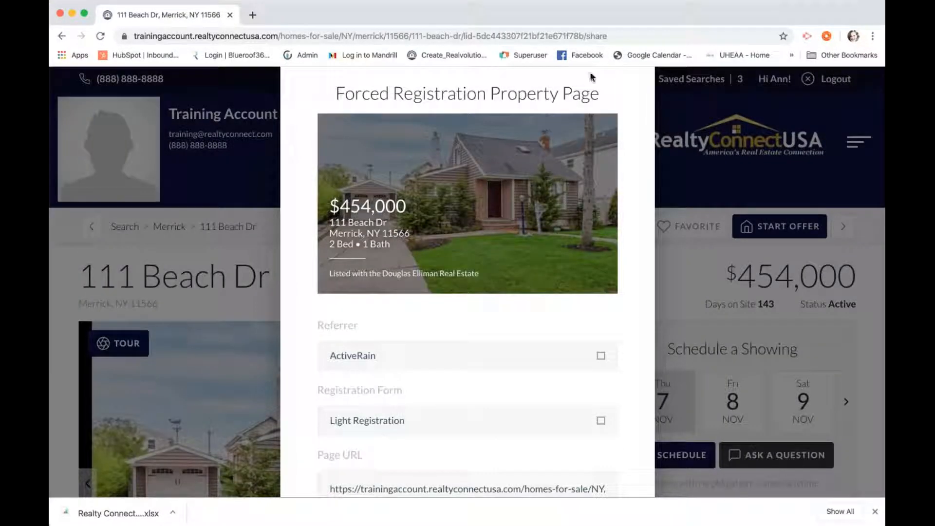
scroll(609, 305, down, 2)
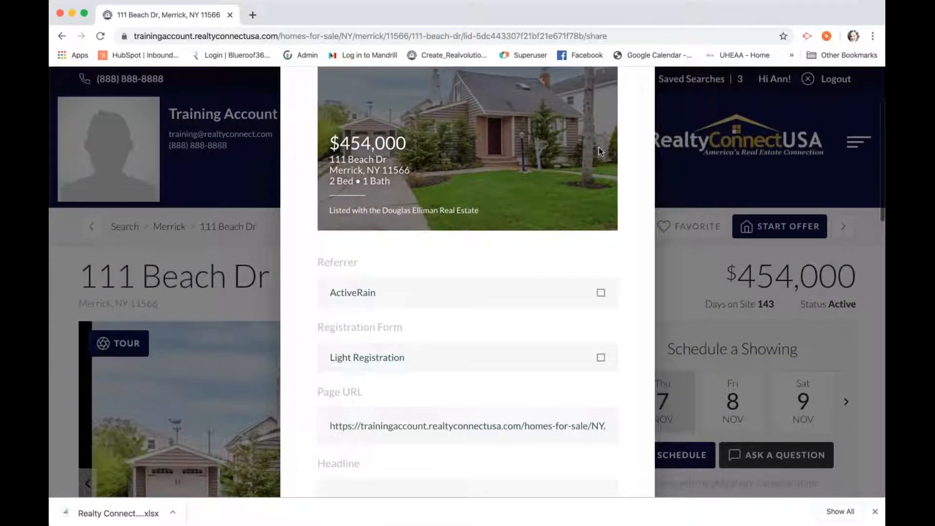
click(602, 294)
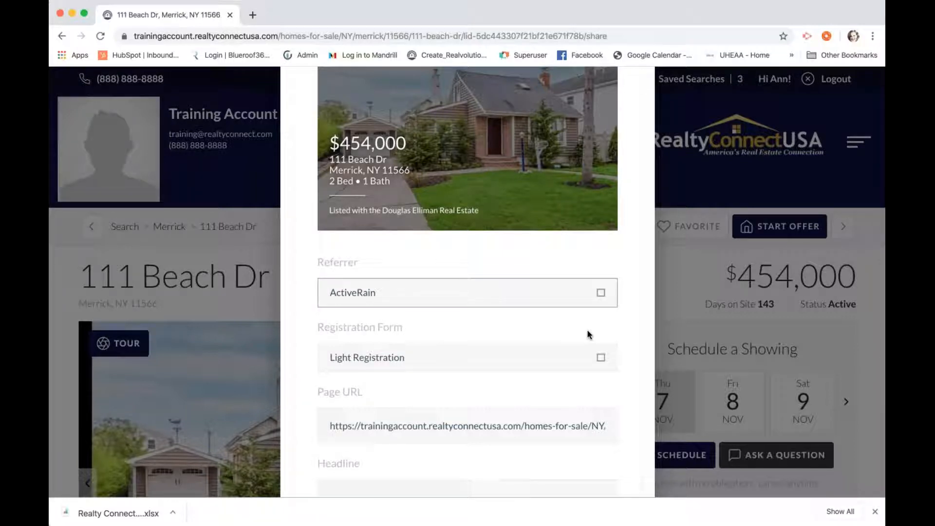
click(587, 335)
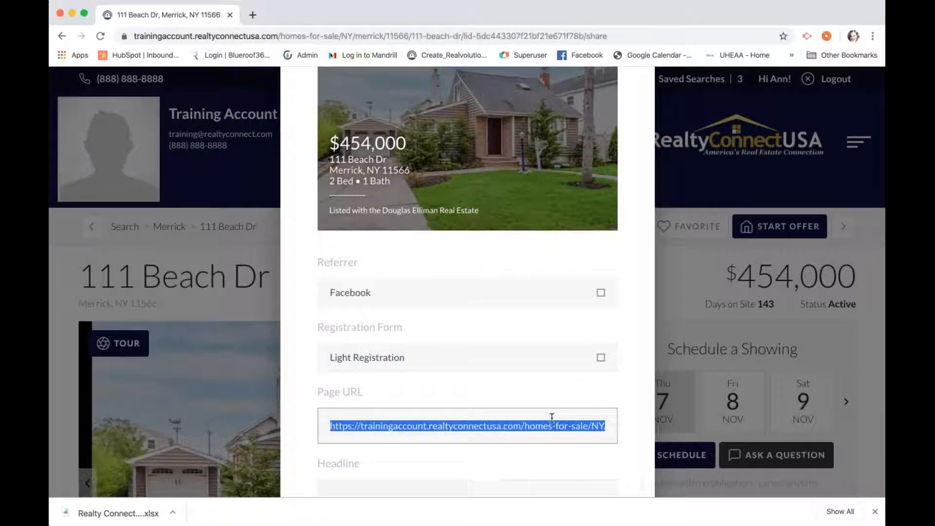
scroll(551, 417, down, 4)
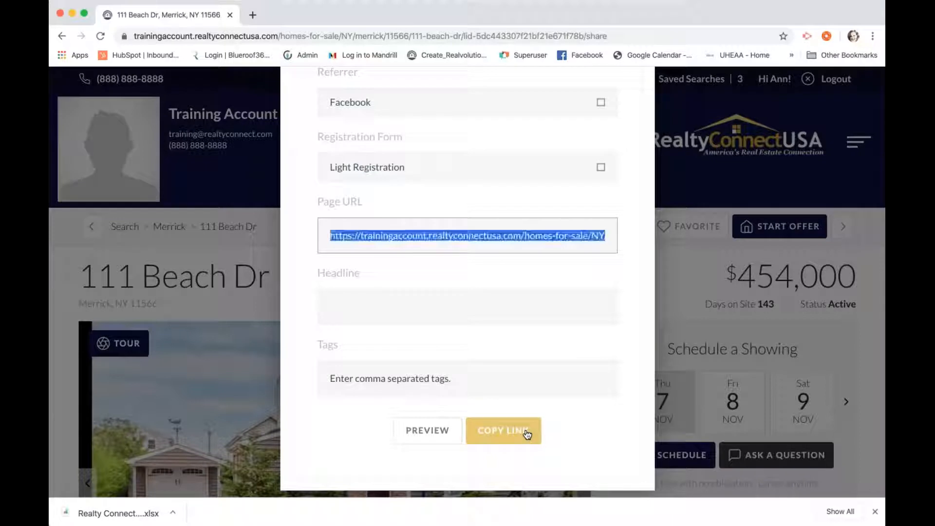
click(527, 434)
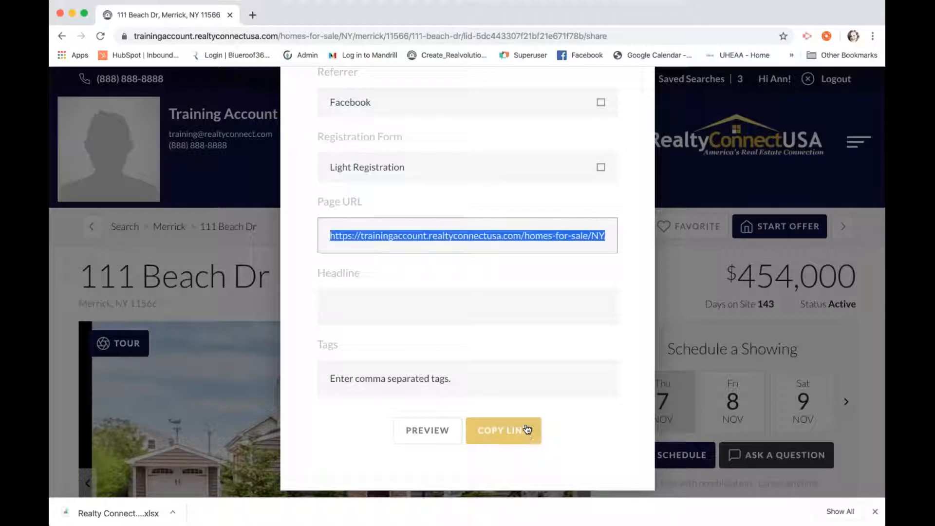
click(254, 15)
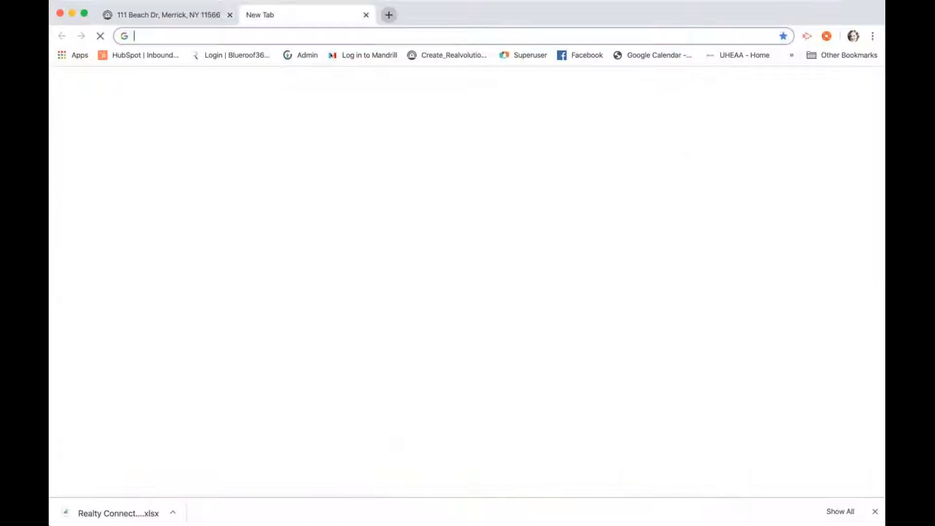
click(574, 56)
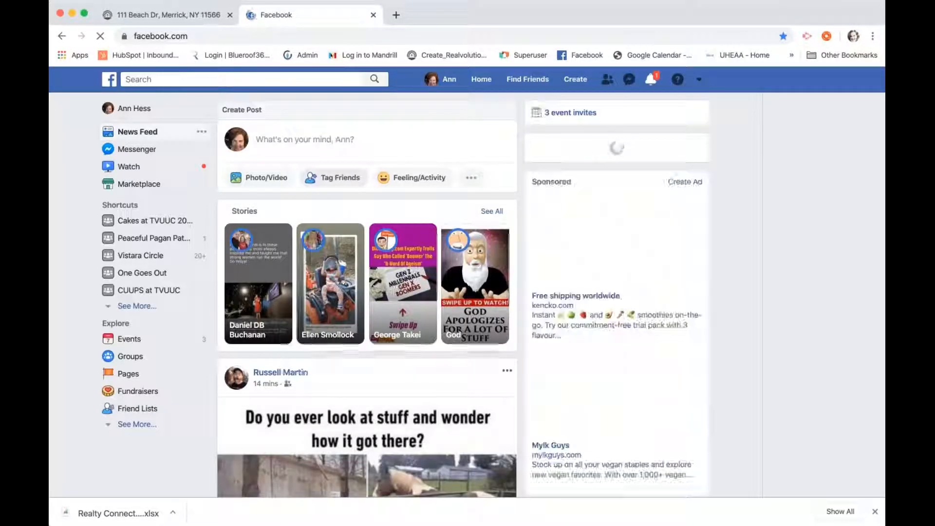
click(337, 140)
key(super+v)
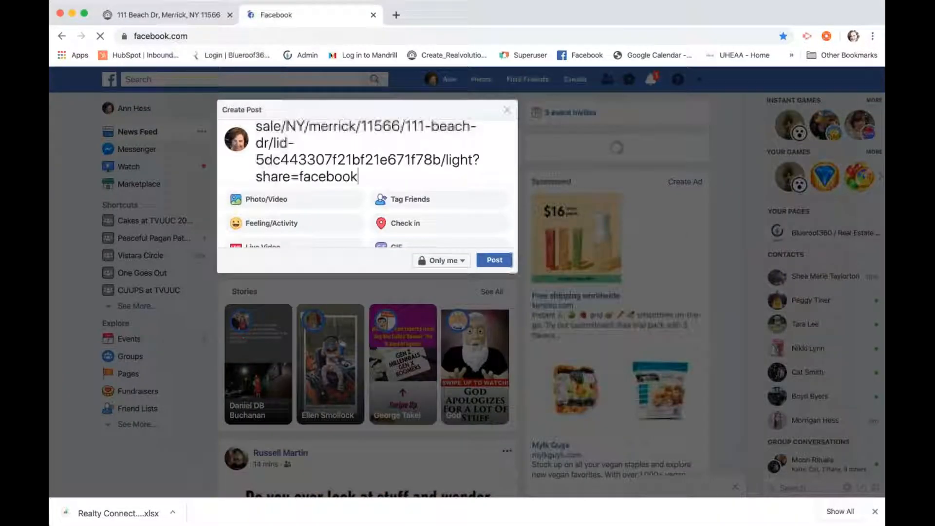
Publish the listing post to the feed, keeping the Only me audience
click(494, 260)
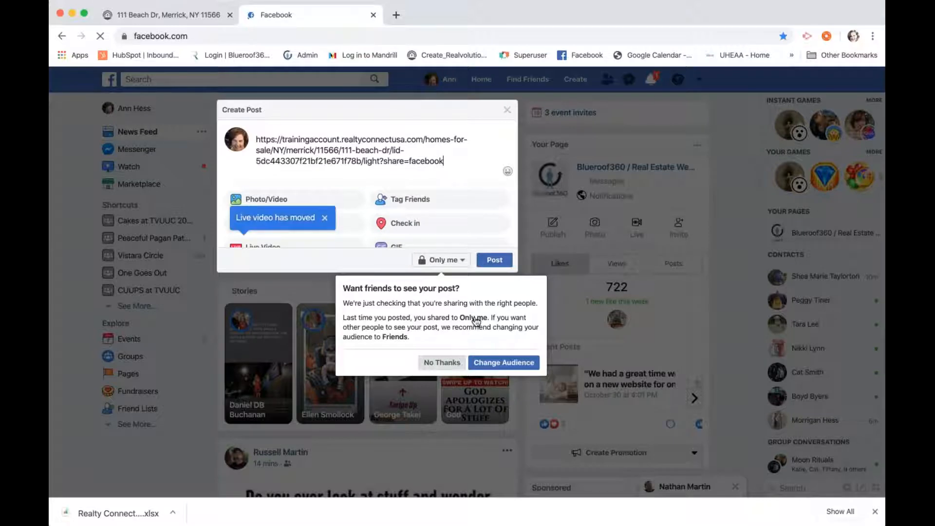
click(495, 259)
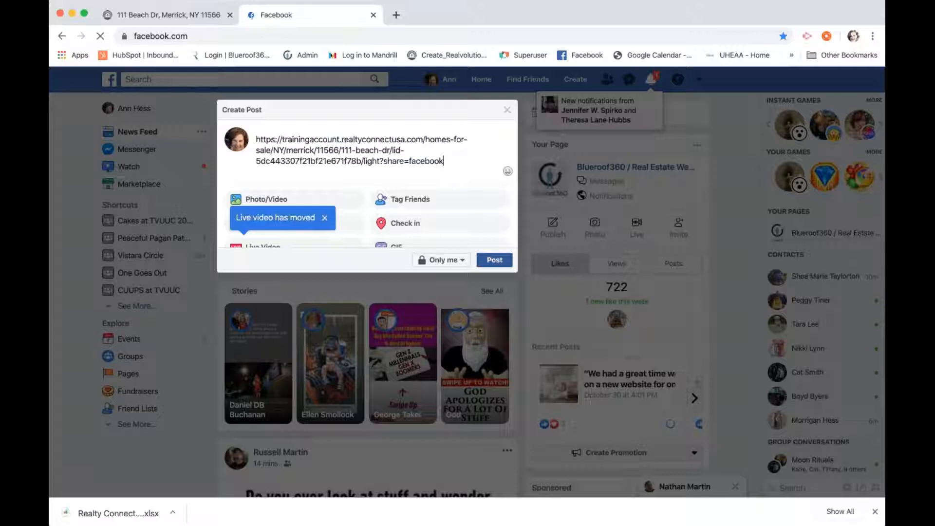
click(494, 259)
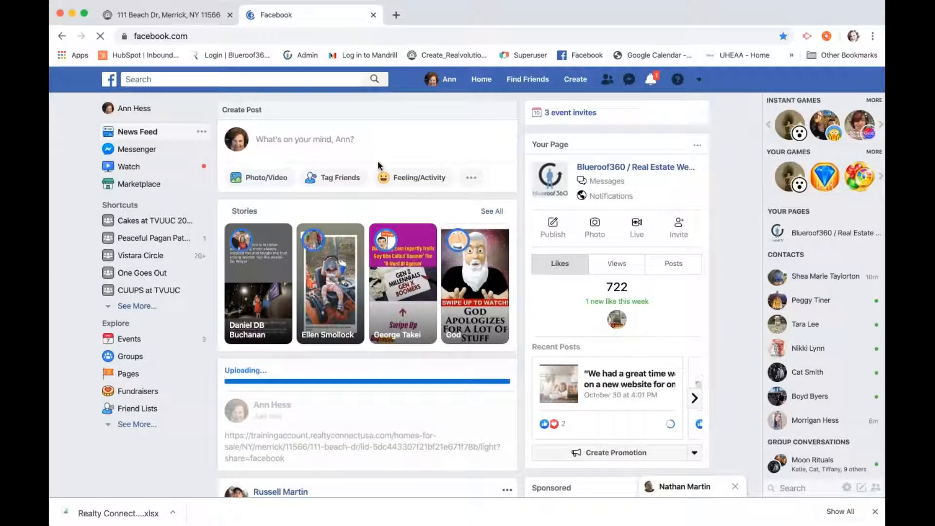
scroll(464, 296, down, 2)
scroll(464, 295, up, 2)
scroll(463, 296, down, 1)
scroll(344, 305, down, 1)
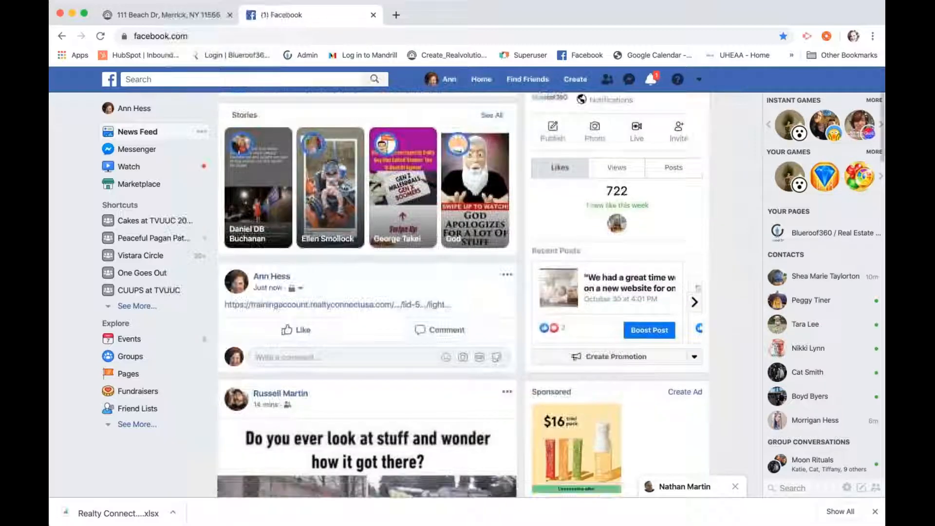
click(344, 304)
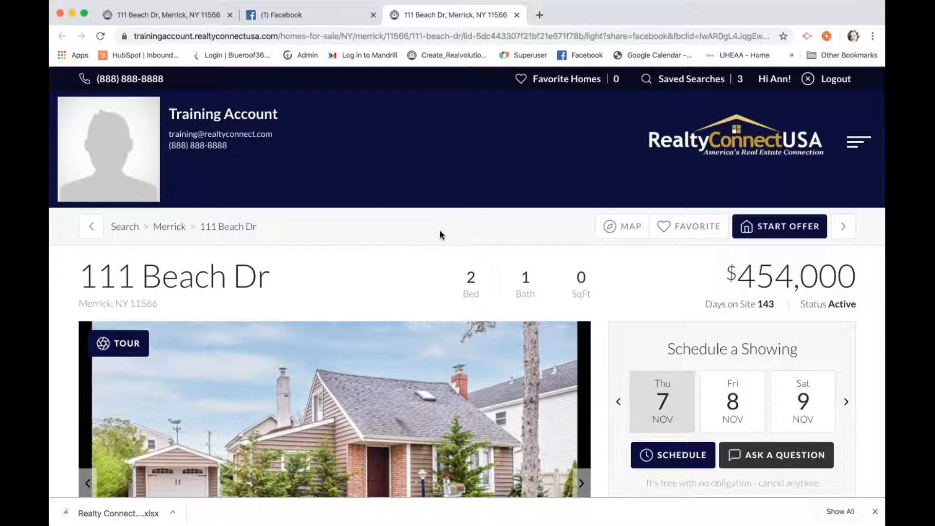
scroll(439, 232, down, 5)
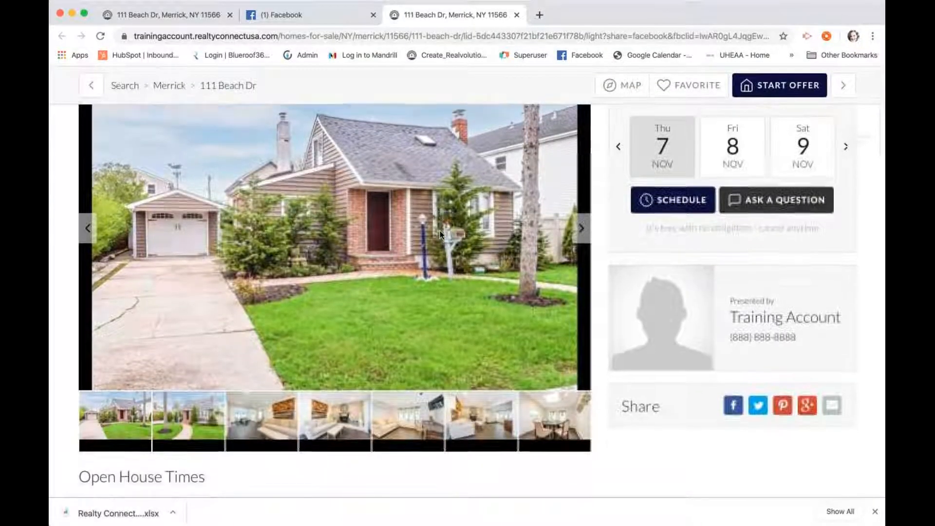
scroll(440, 232, up, 4)
scroll(440, 233, up, 2)
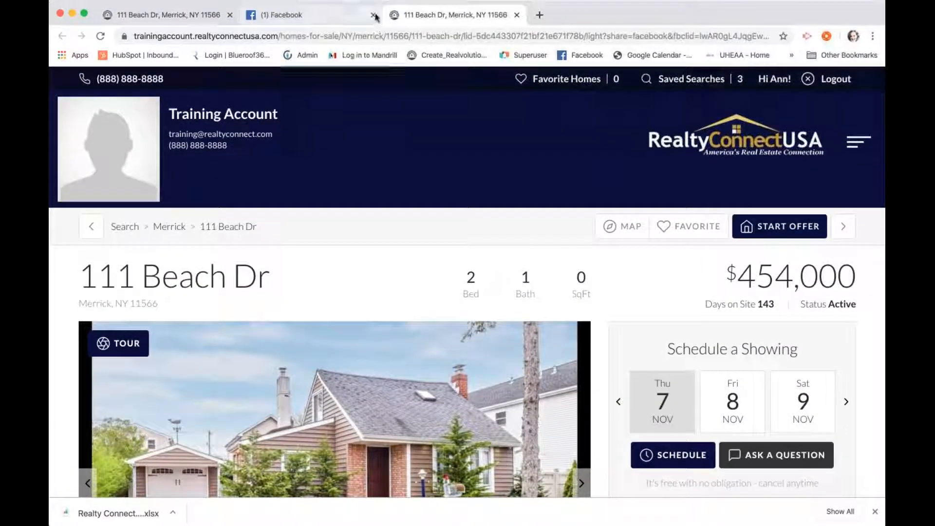
click(372, 15)
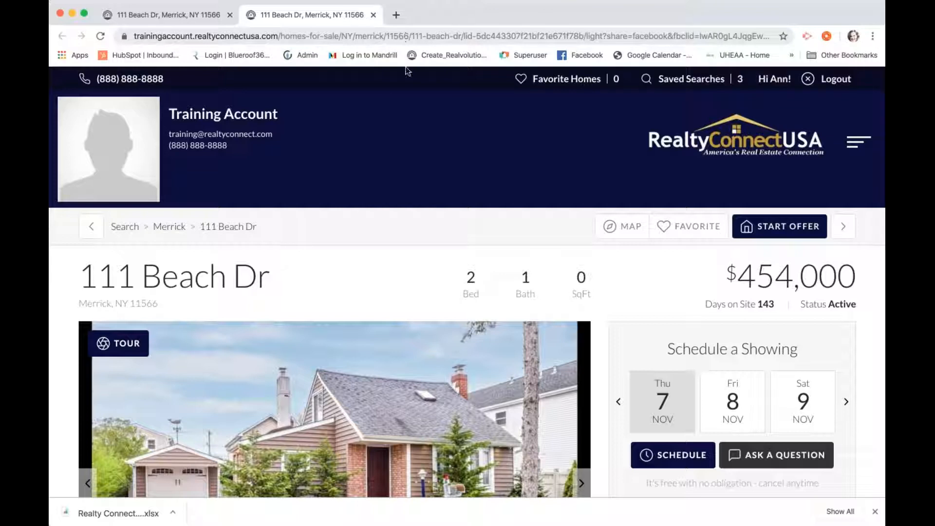
click(181, 15)
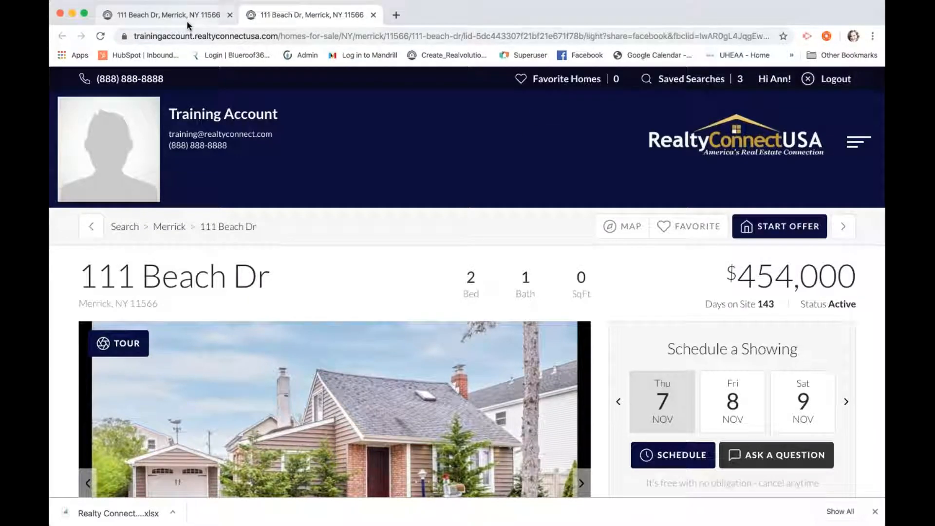
scroll(413, 201, up, 2)
scroll(412, 200, up, 4)
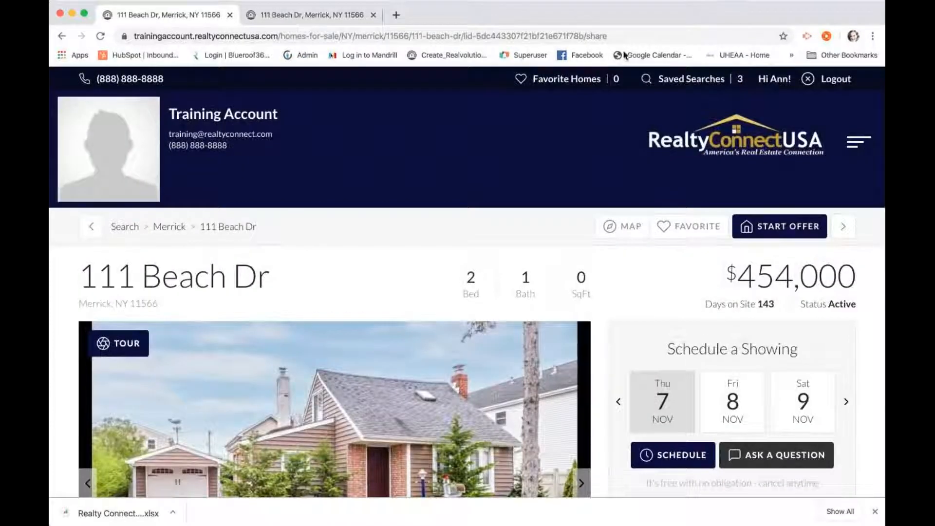
Change the listing address ending from /share to /openhouse and load the open house page
click(617, 36)
click(633, 36)
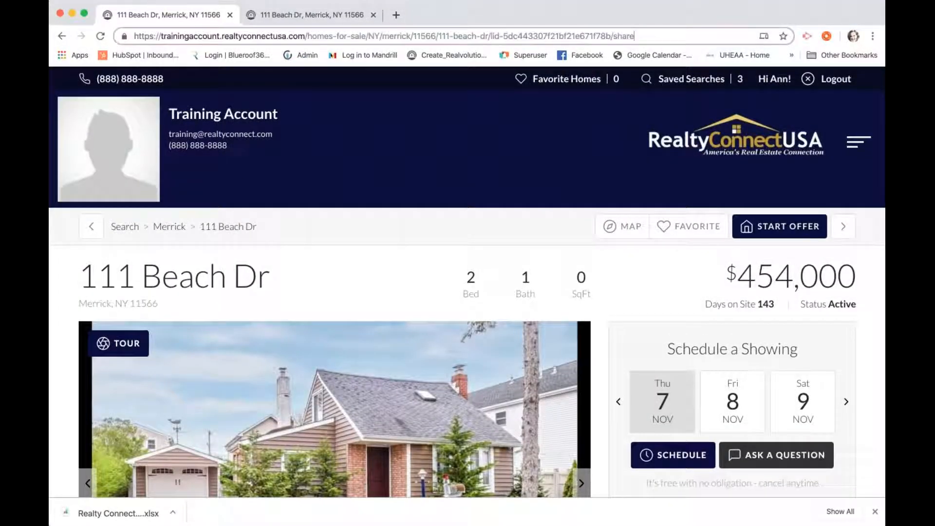
key(BackSpace)
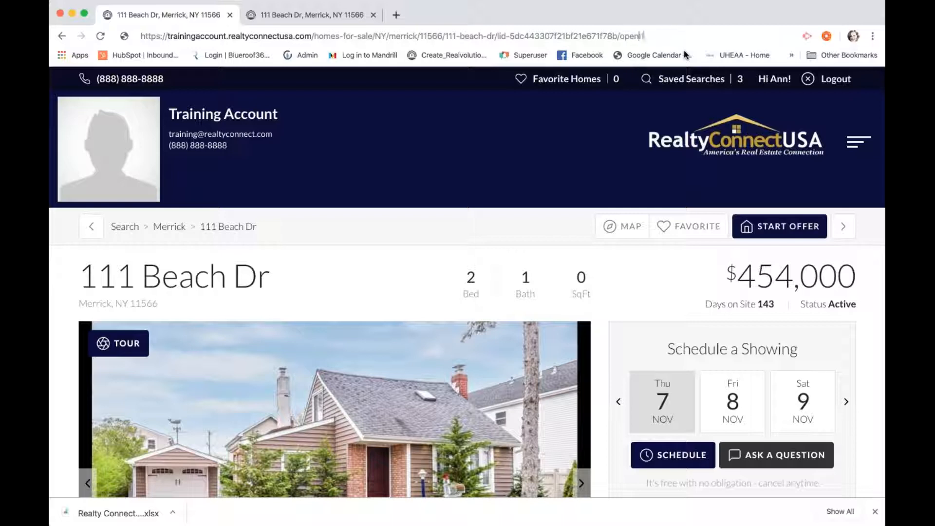
key(Return)
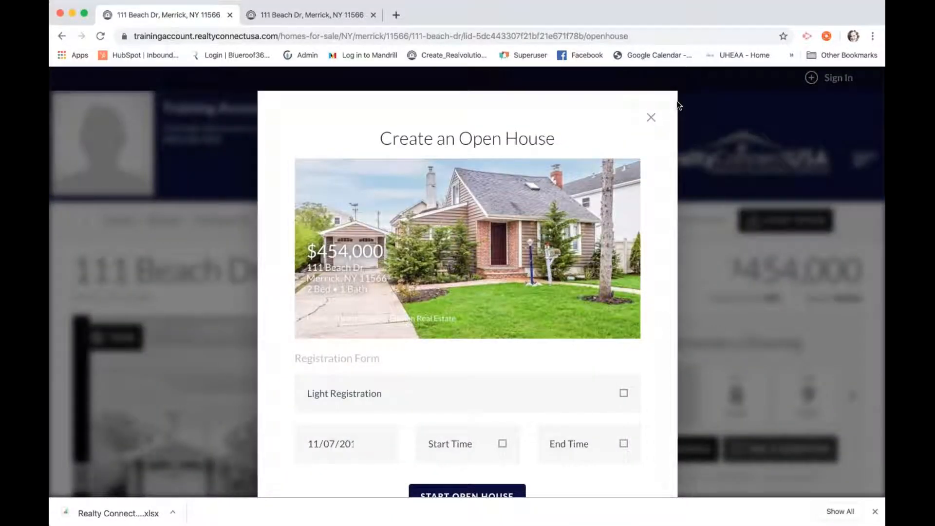
scroll(679, 106, up, 3)
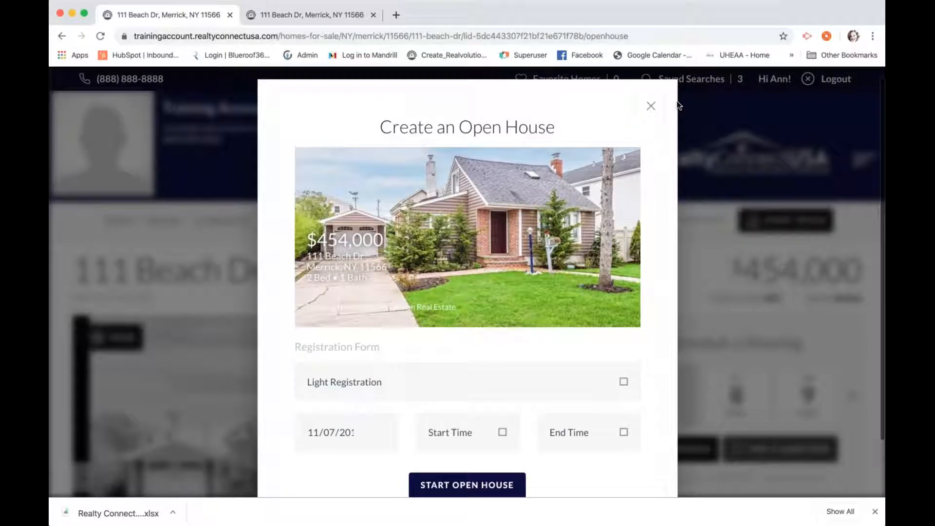
scroll(612, 175, down, 2)
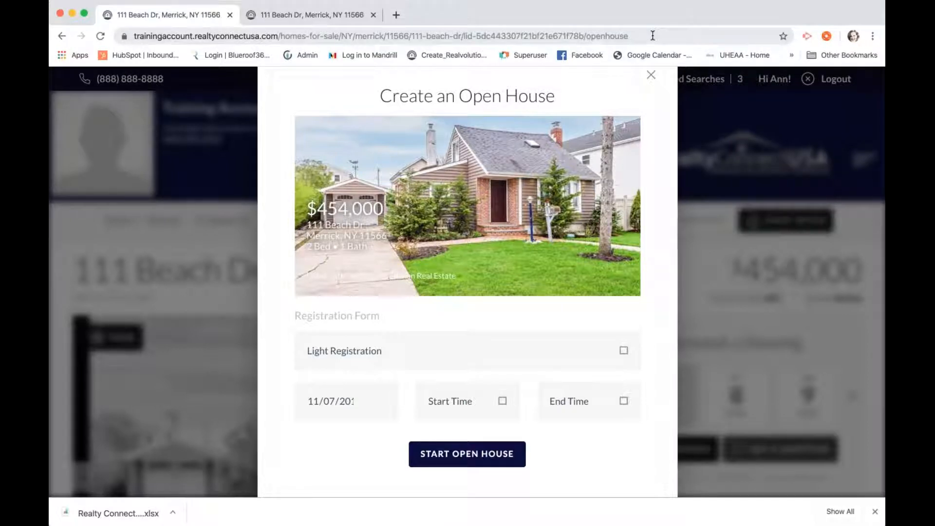
scroll(608, 219, down, 2)
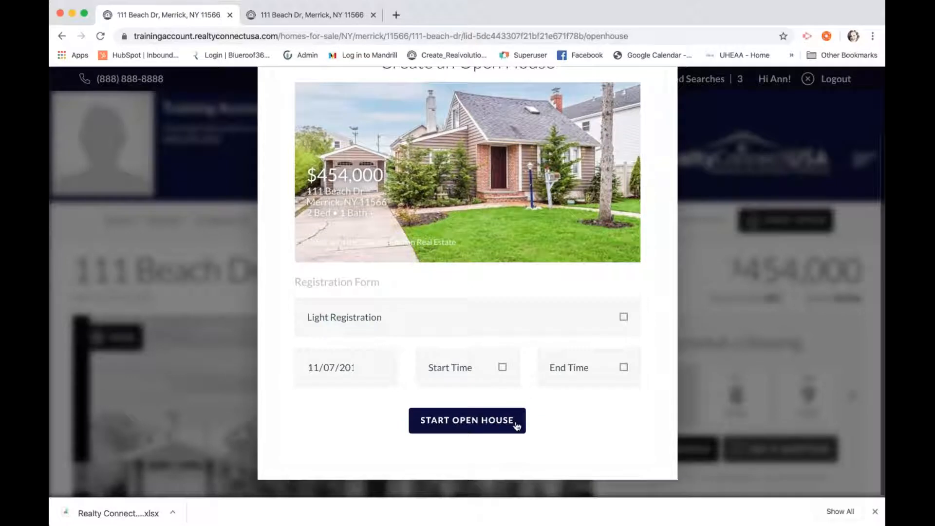
click(530, 321)
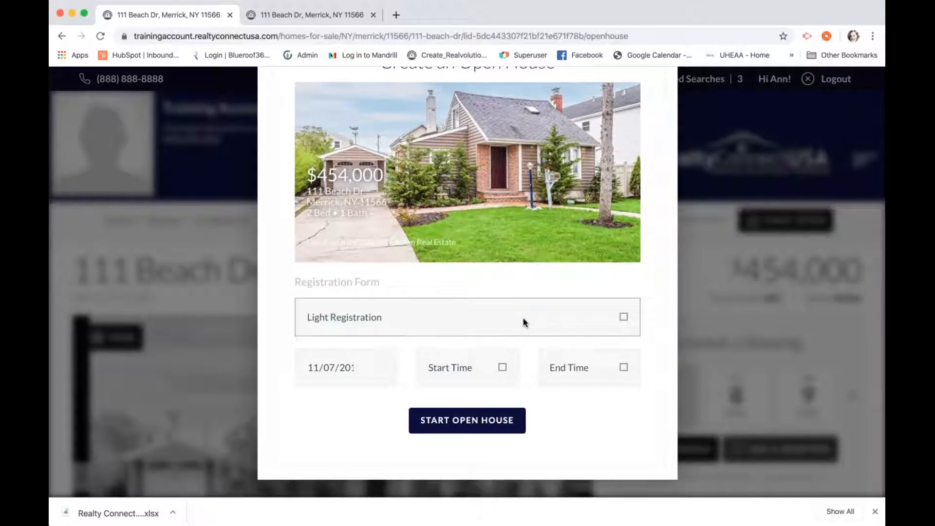
click(502, 365)
click(494, 423)
click(588, 367)
click(587, 435)
click(461, 422)
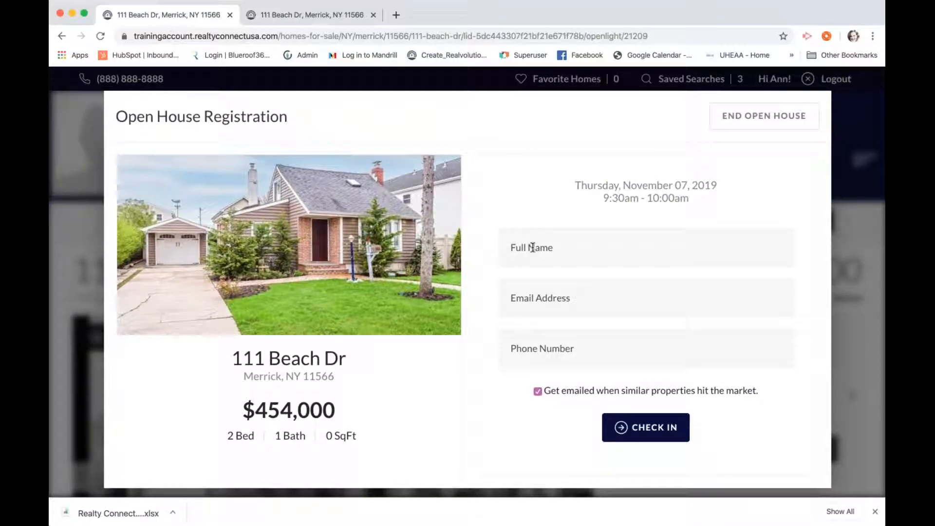
Check in a sample visitor by filling in their full name, e-mail address and phone number
click(533, 247)
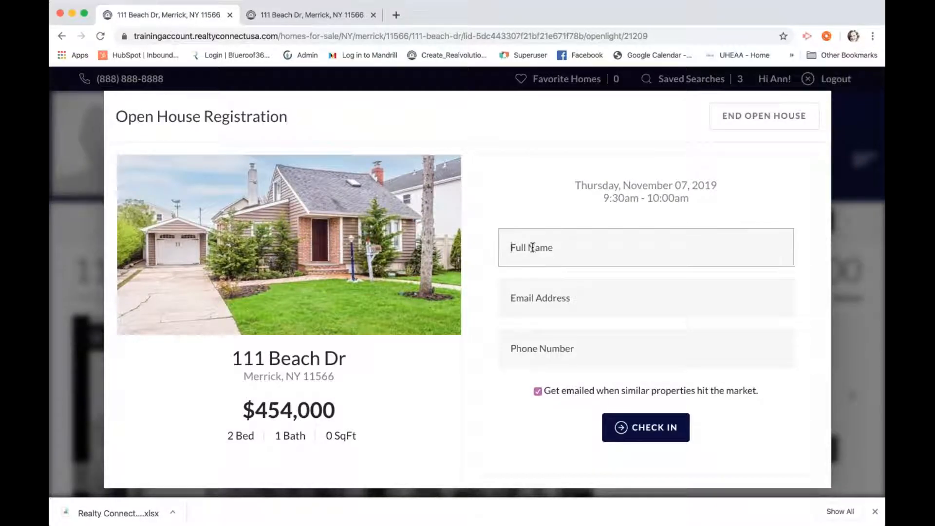
click(621, 296)
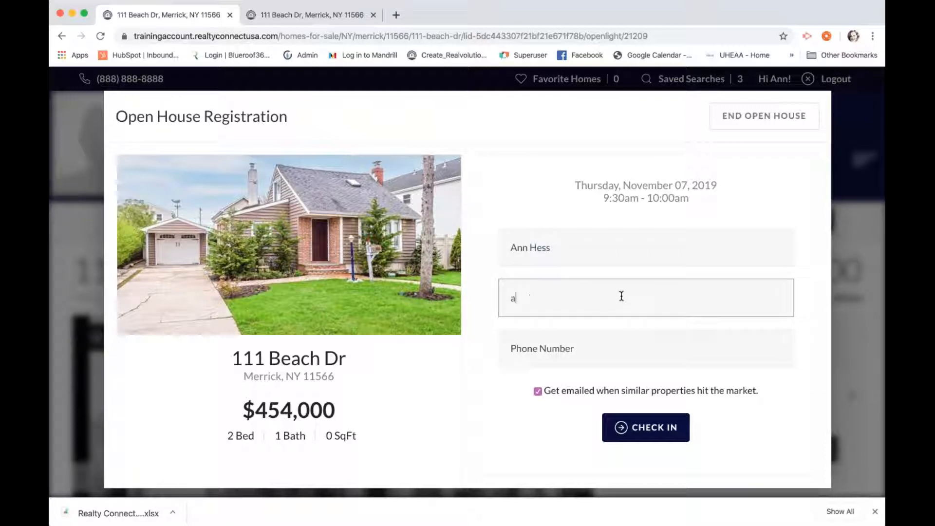
click(636, 346)
text(777) 888-9999)
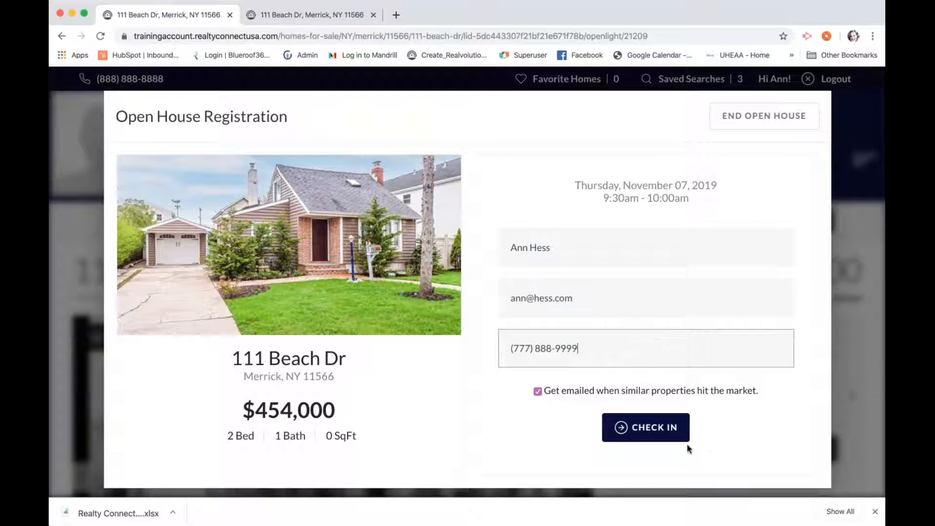
click(655, 428)
click(654, 429)
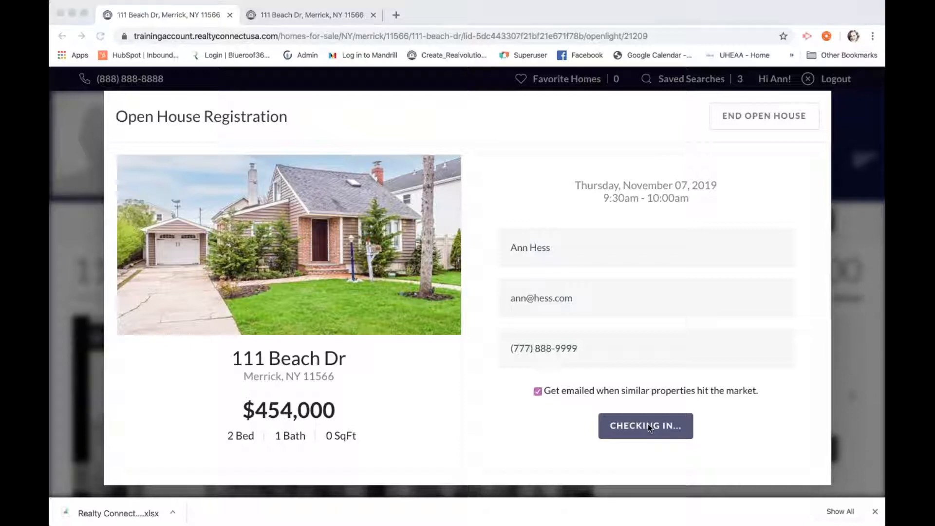
End the open house with 0 attendees and close the summary to return to the listing
click(568, 100)
click(781, 119)
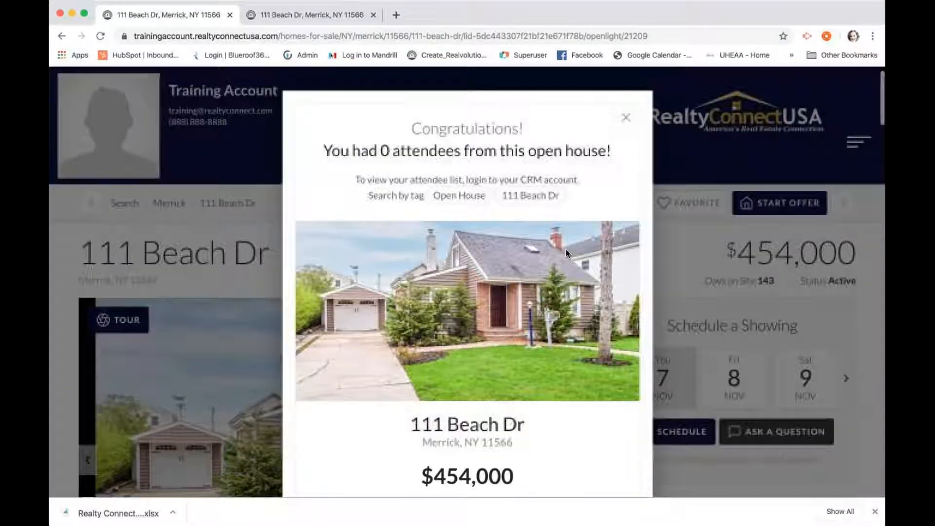
click(625, 118)
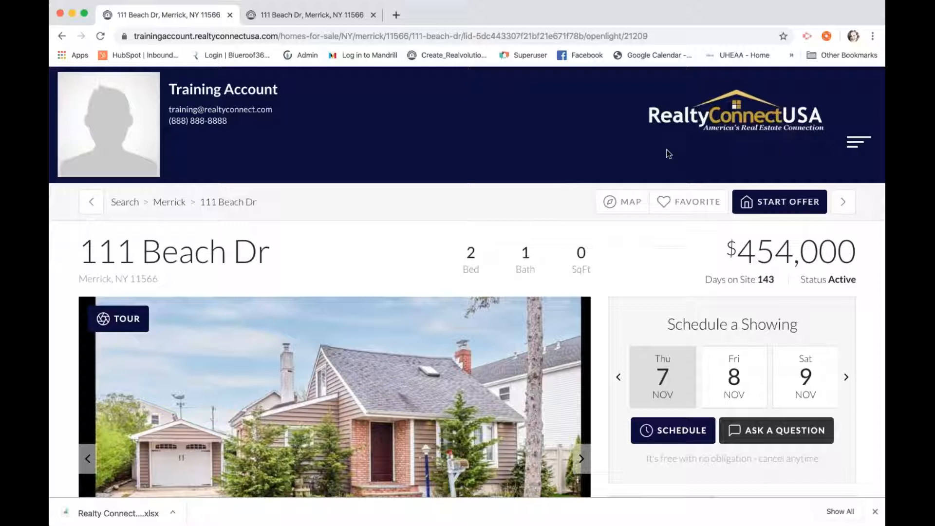
Open the site's BLOG page from the home page menu and scroll through its posts
click(717, 130)
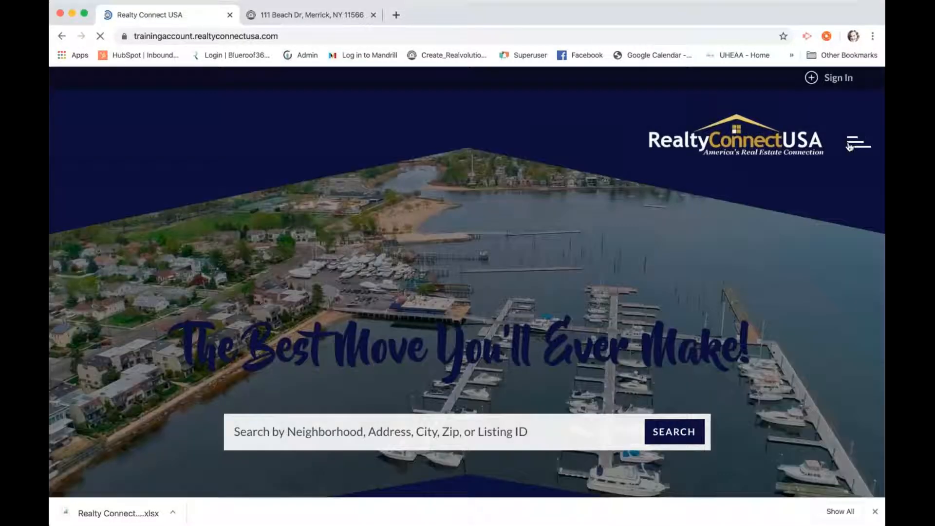
click(849, 145)
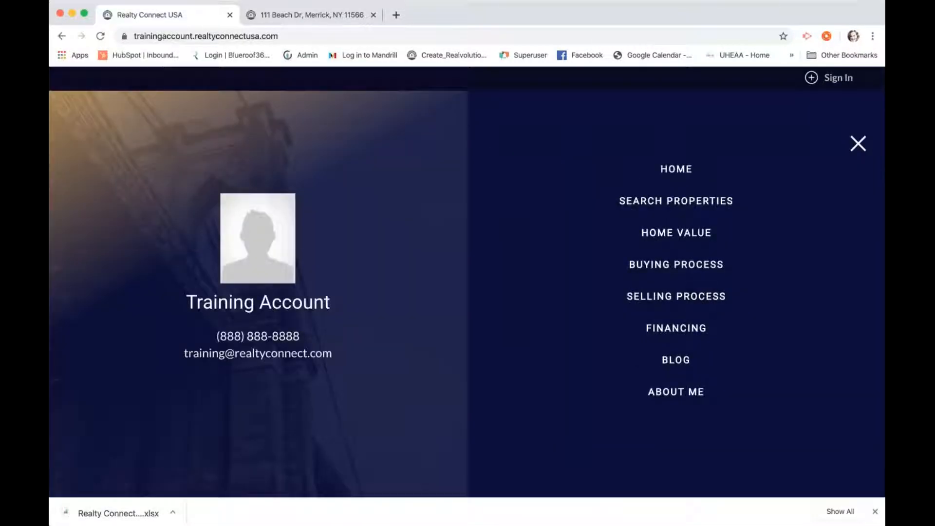
click(667, 364)
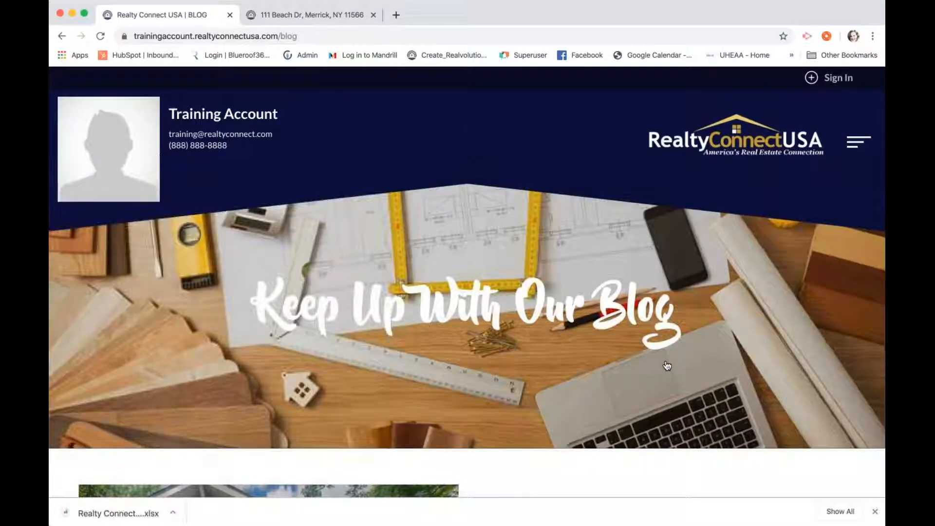
scroll(667, 365, down, 10)
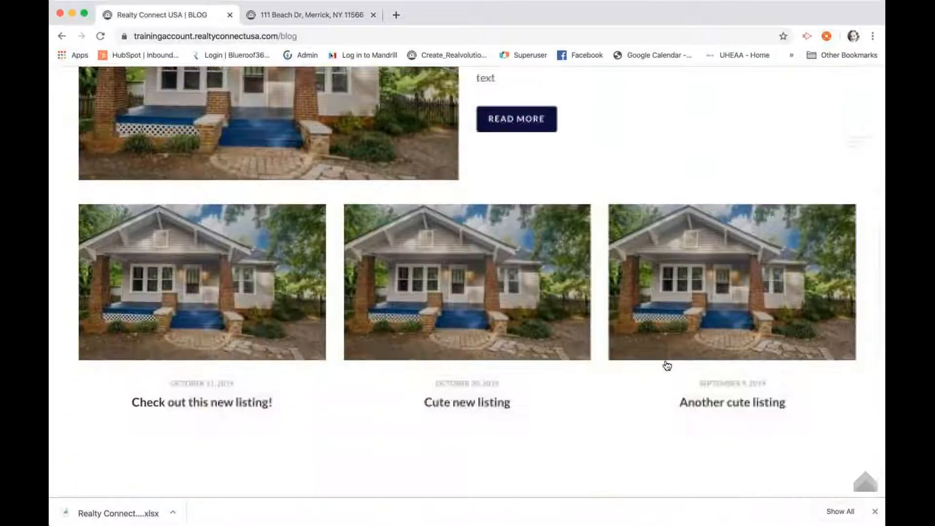
scroll(667, 365, down, 3)
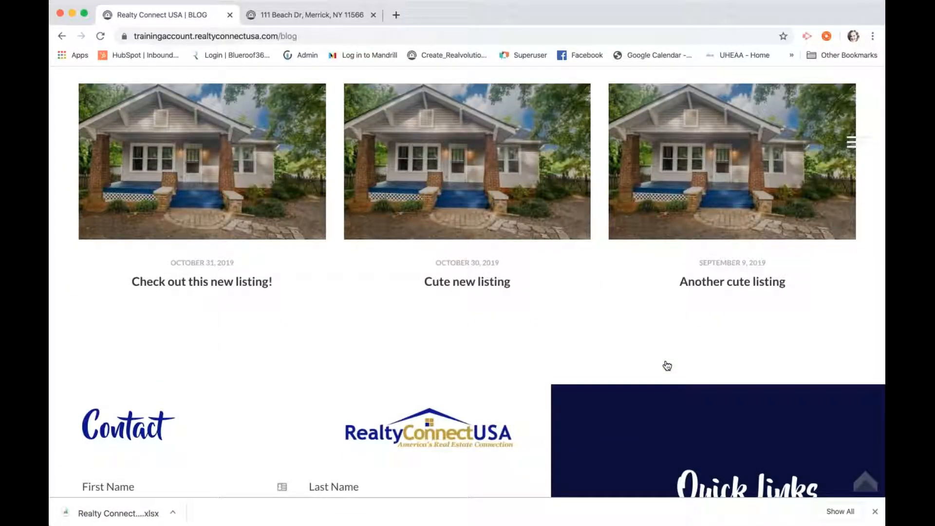
scroll(667, 365, up, 1)
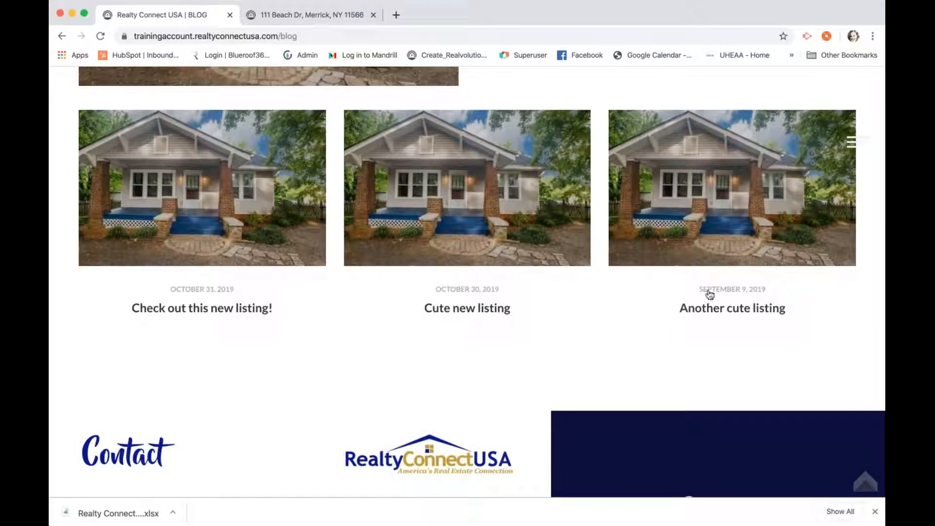
scroll(641, 323, up, 5)
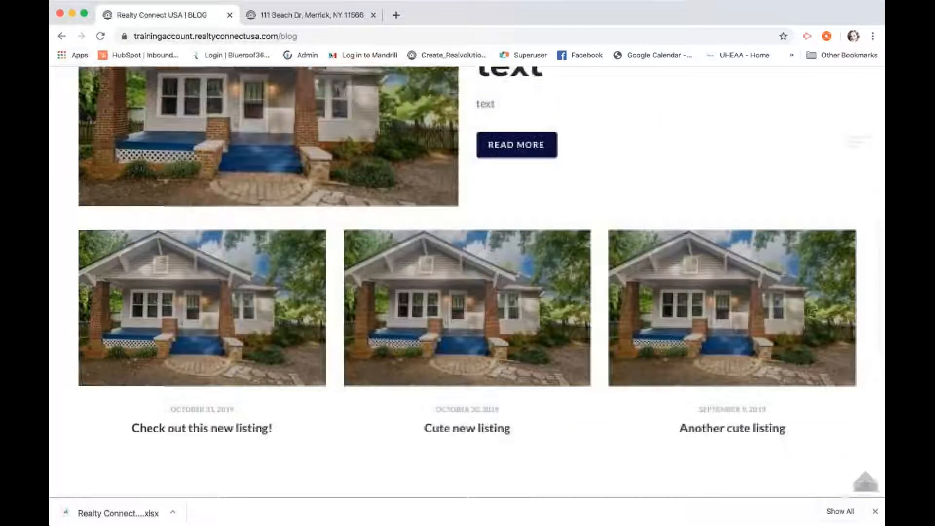
scroll(468, 282, up, 1)
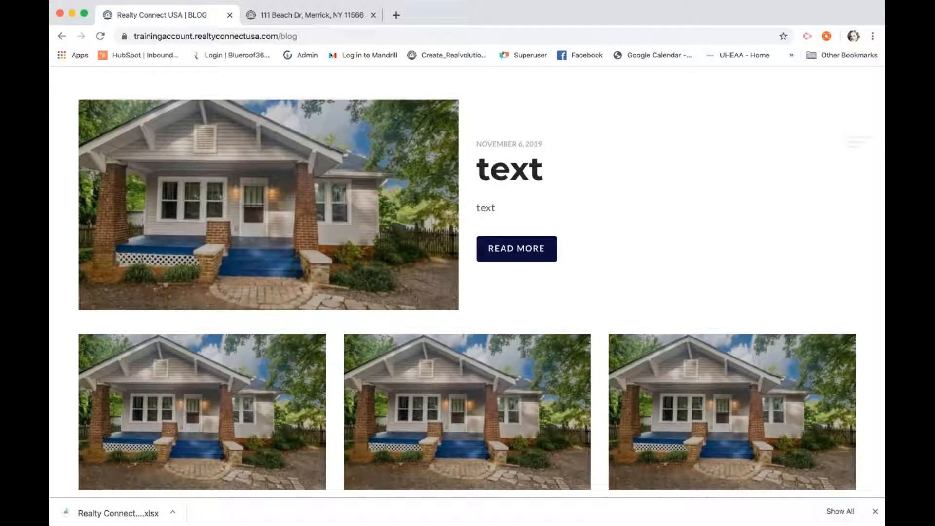
scroll(467, 283, down, 3)
scroll(468, 283, up, 2)
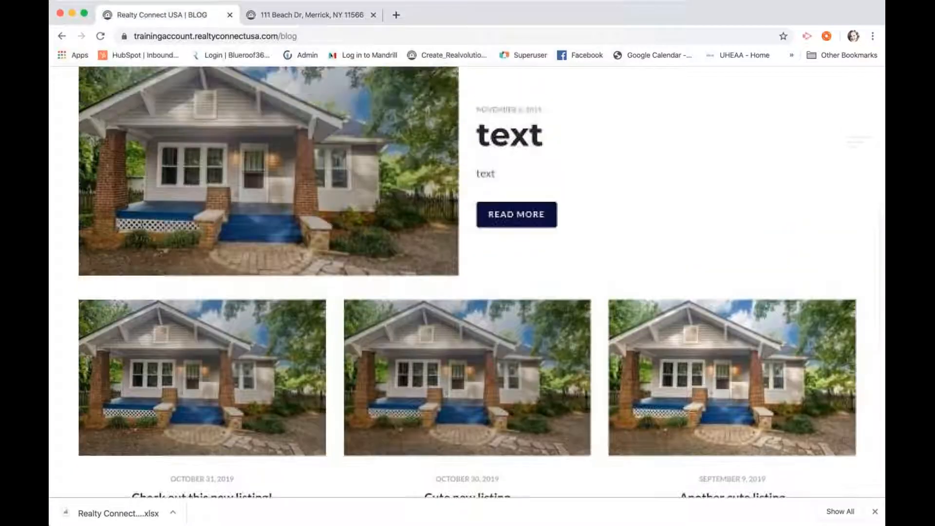
scroll(468, 283, up, 7)
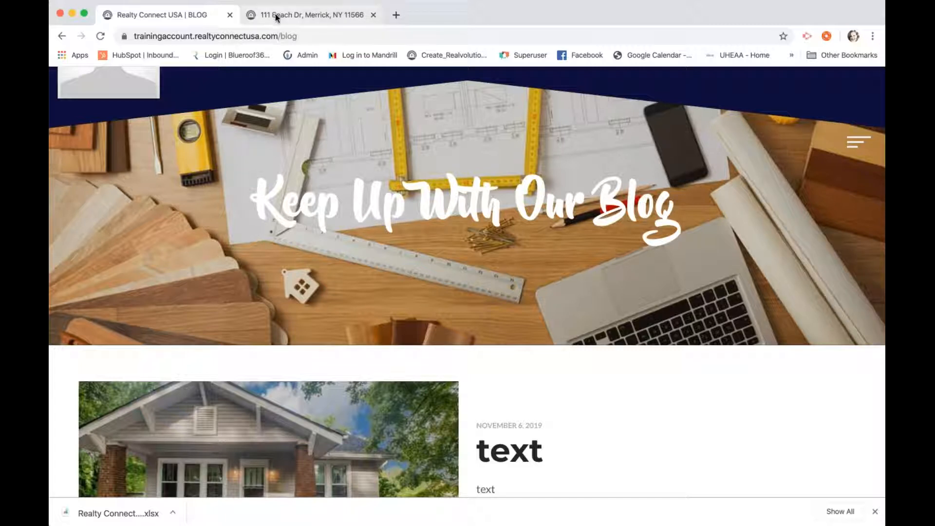
scroll(326, 127, up, 1)
scroll(327, 127, up, 2)
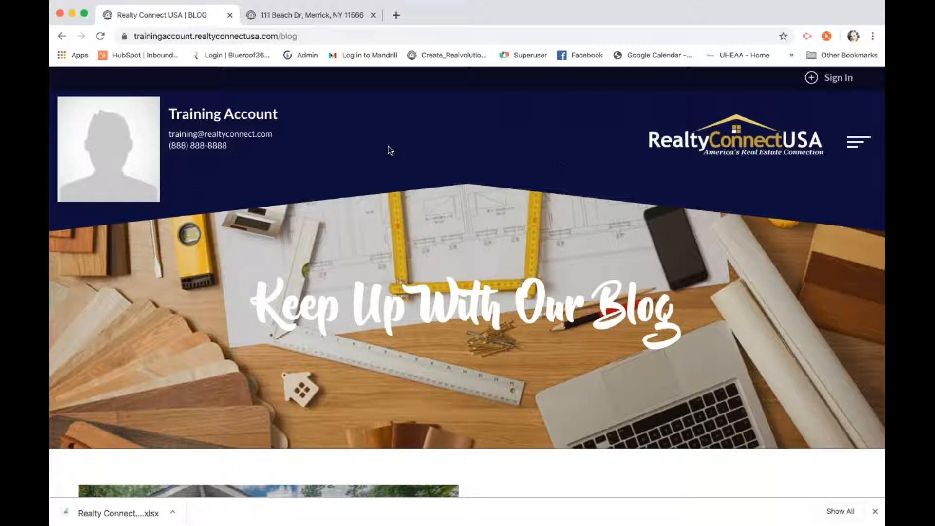
Sign in to Blueroof360 with the saved training e-mail and the account password
click(315, 18)
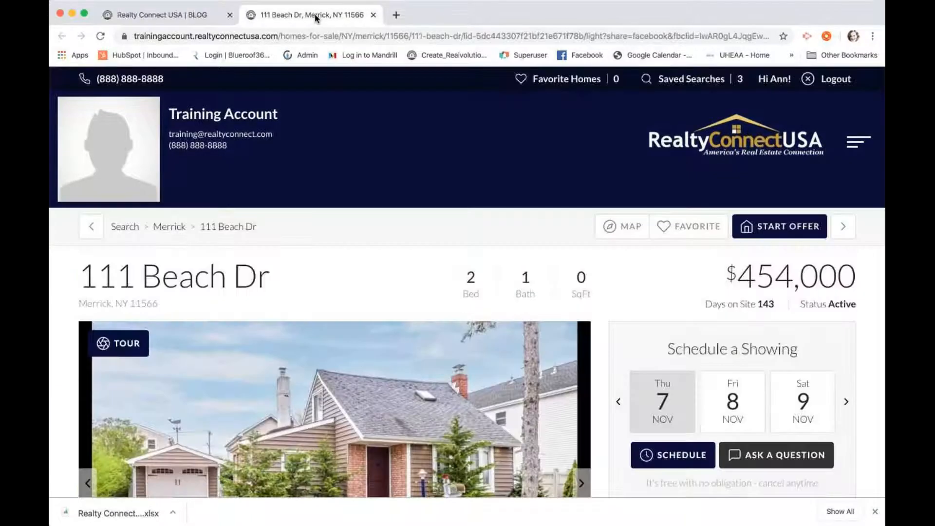
click(236, 59)
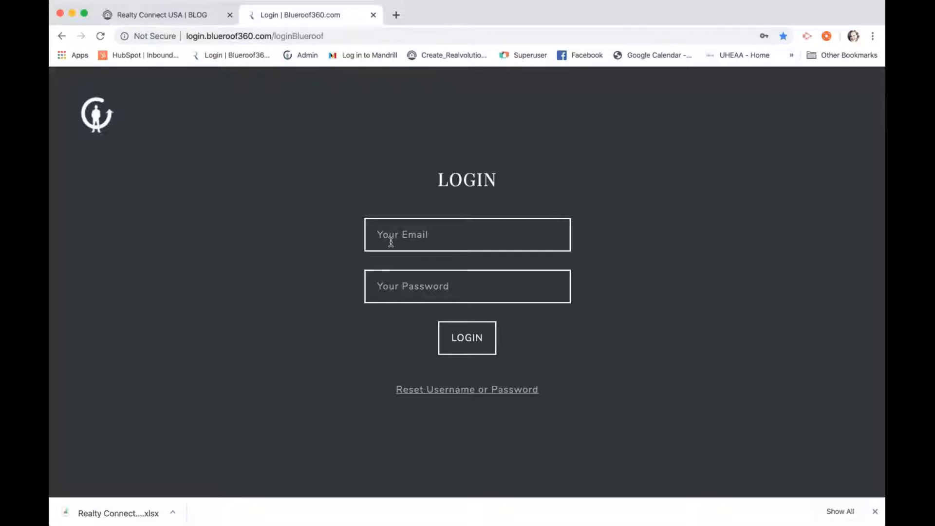
text(t)
click(410, 265)
click(410, 266)
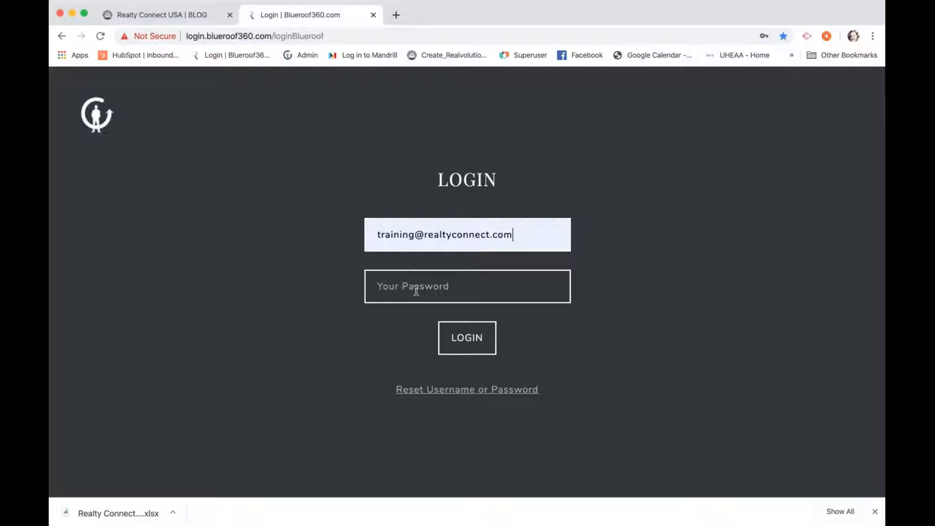
text(•••••••)
click(455, 339)
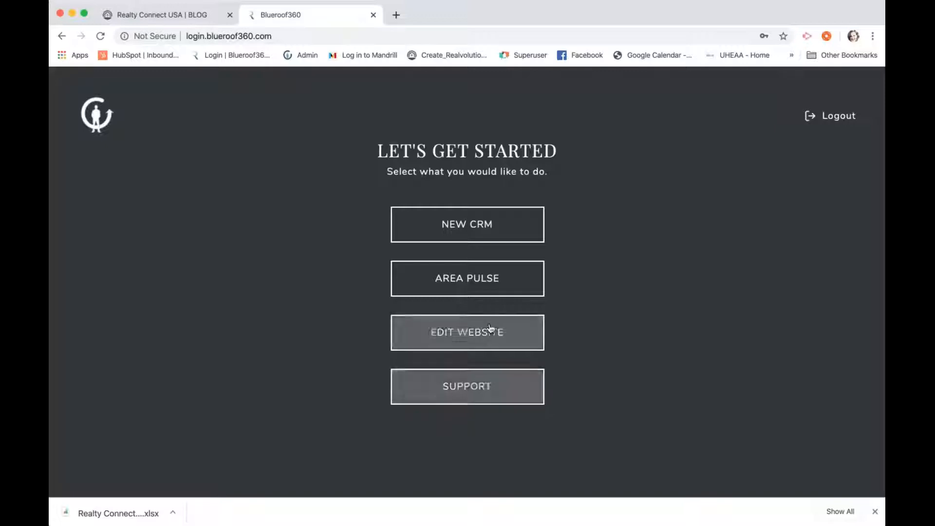
Enter the new CRM dashboard, then show and close the support chat and dismiss its greeting
click(477, 234)
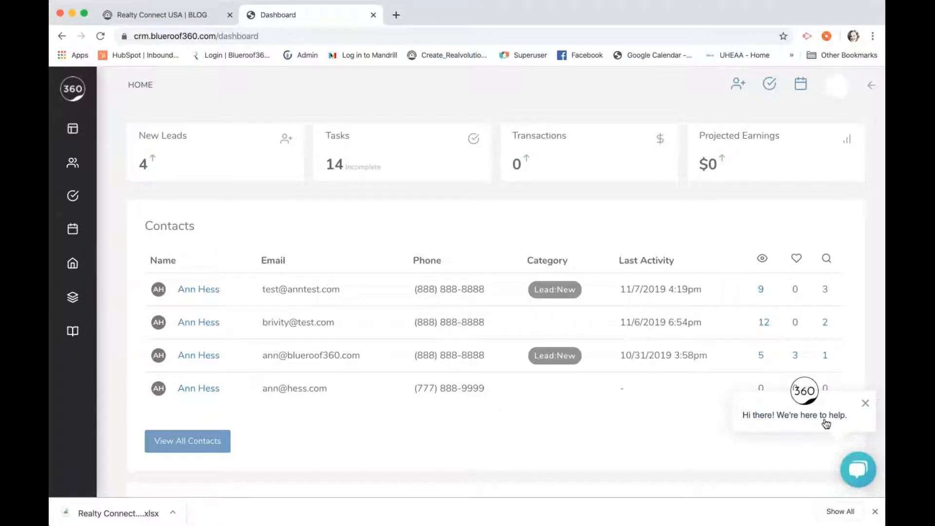
click(852, 472)
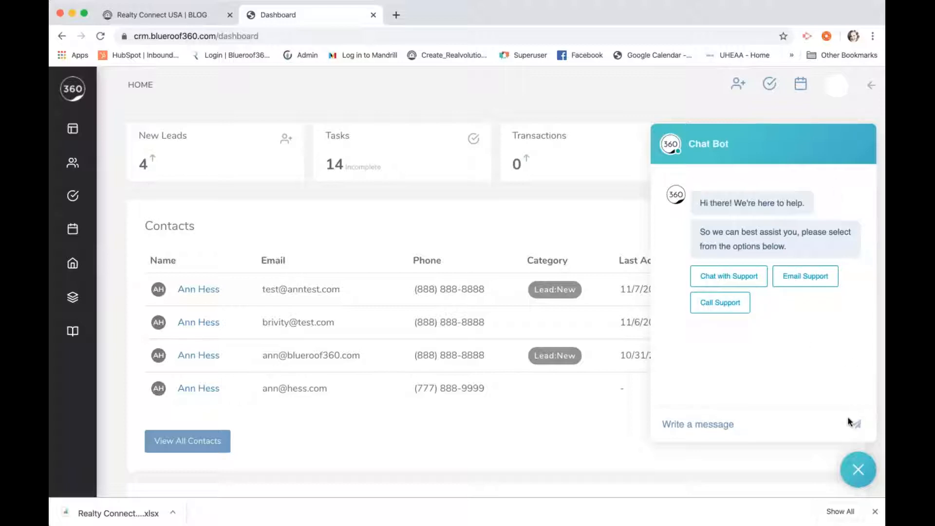
click(858, 470)
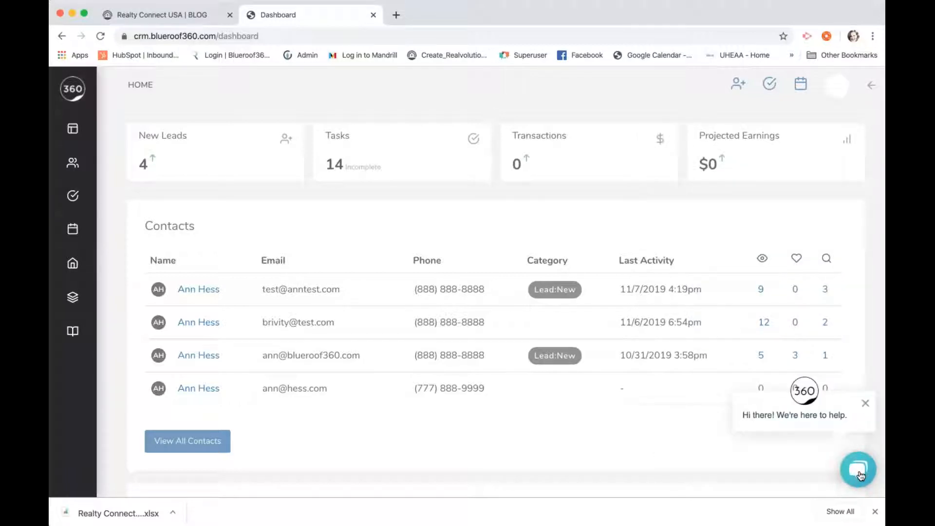
click(865, 404)
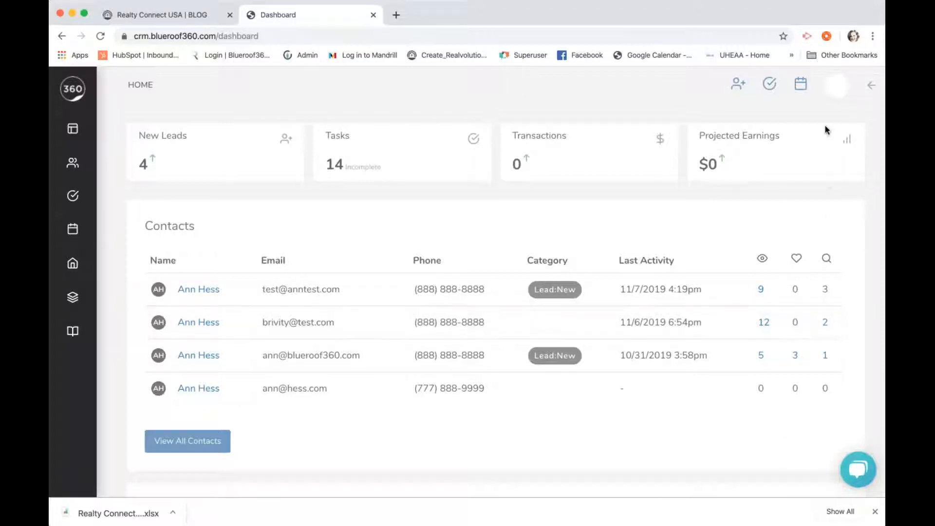
Go to My Profile from the avatar menu and save the profile details with UPDATE
click(837, 91)
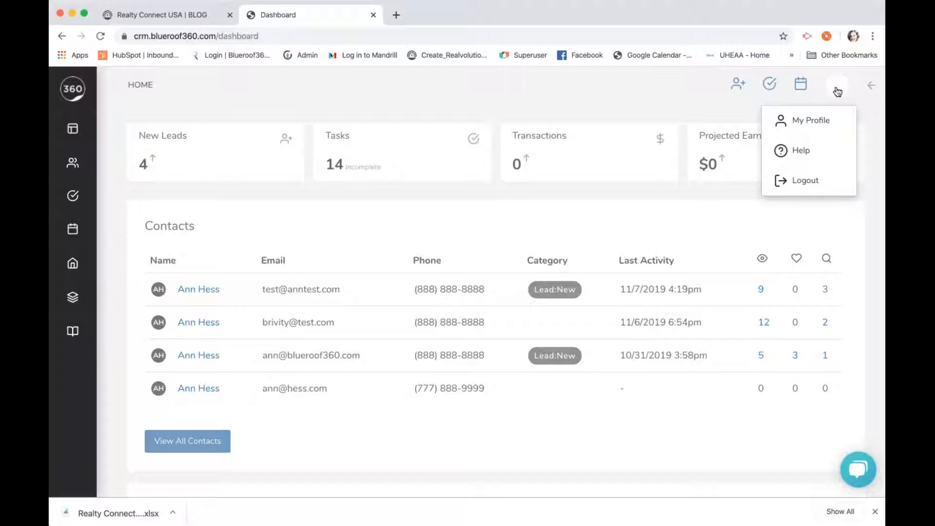
click(825, 121)
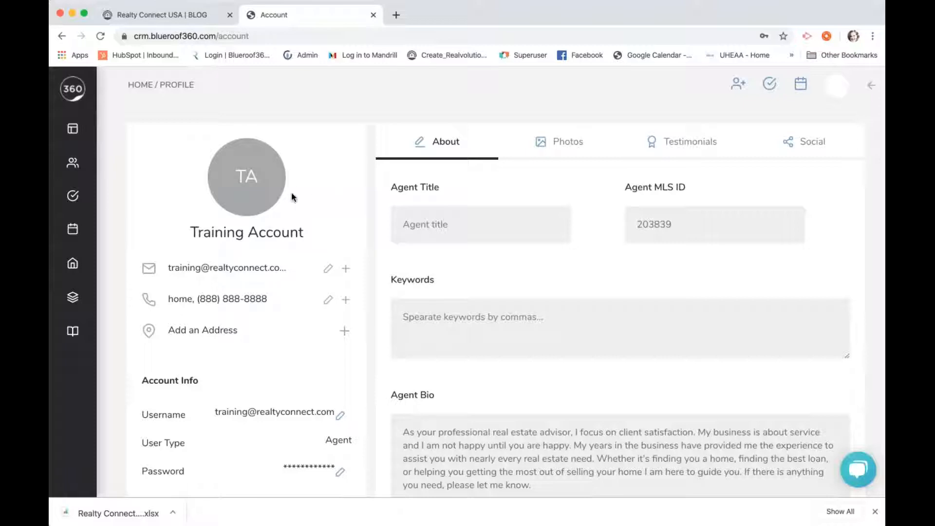
mouse_move(244, 181)
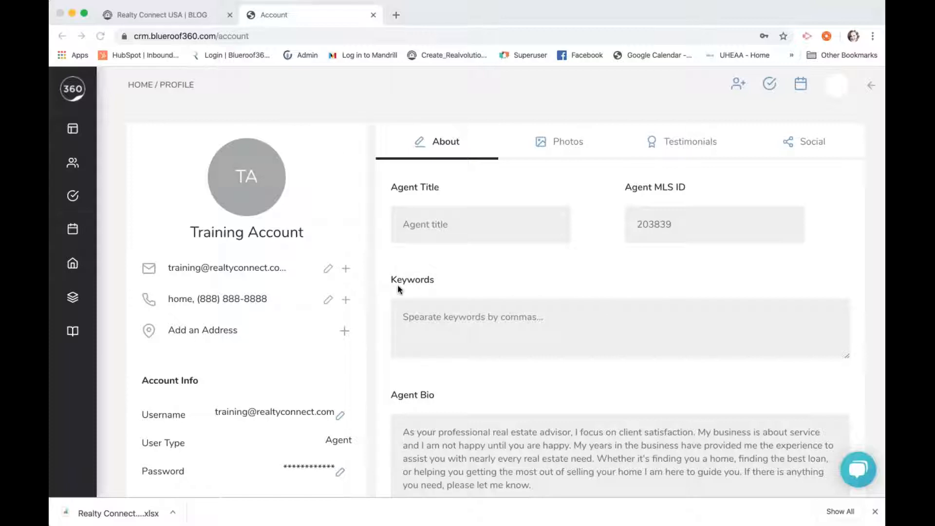
scroll(397, 287, down, 15)
click(418, 420)
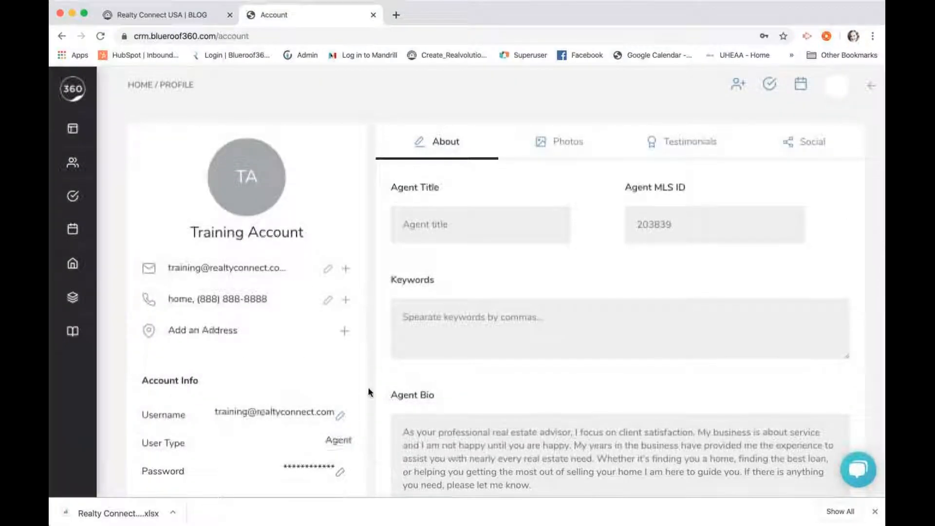
scroll(368, 389, down, 1)
scroll(368, 389, up, 1)
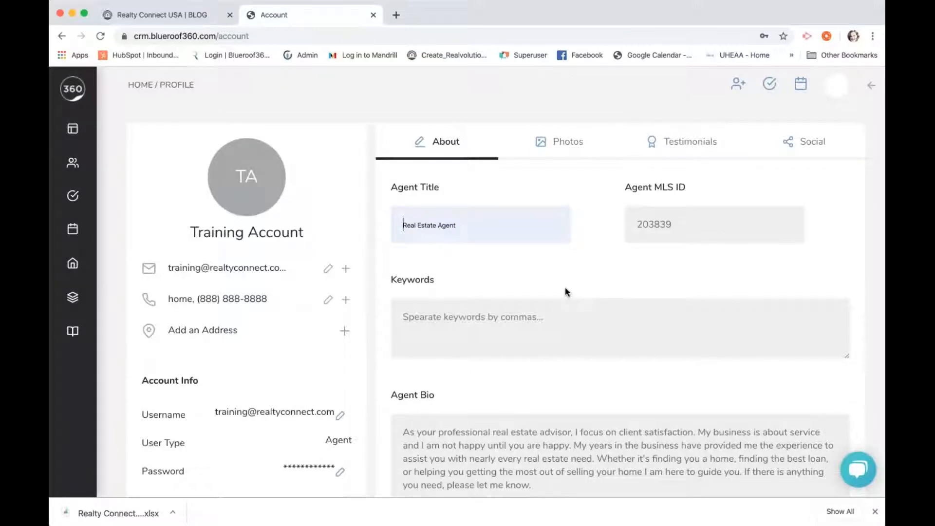
click(587, 315)
scroll(311, 269, down, 3)
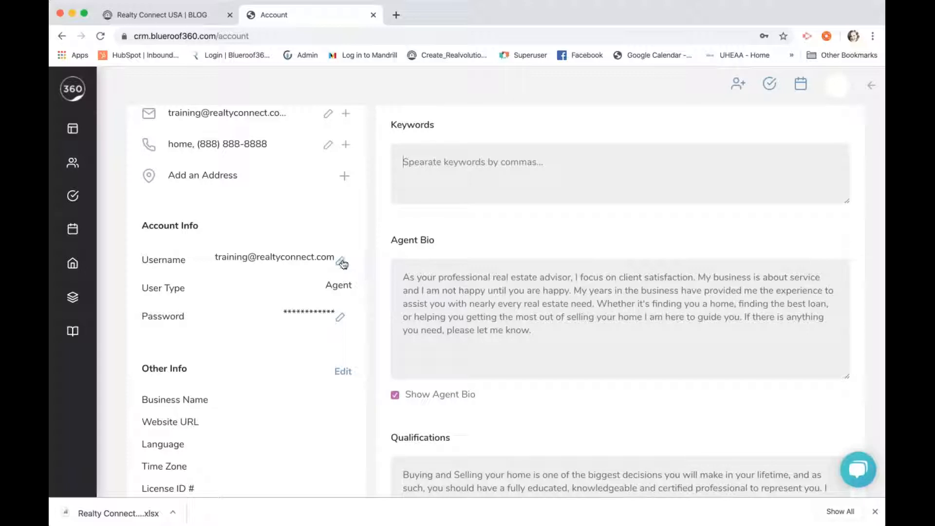
Cancel the Username and Password edit dialogs, leaving both unchanged
click(341, 261)
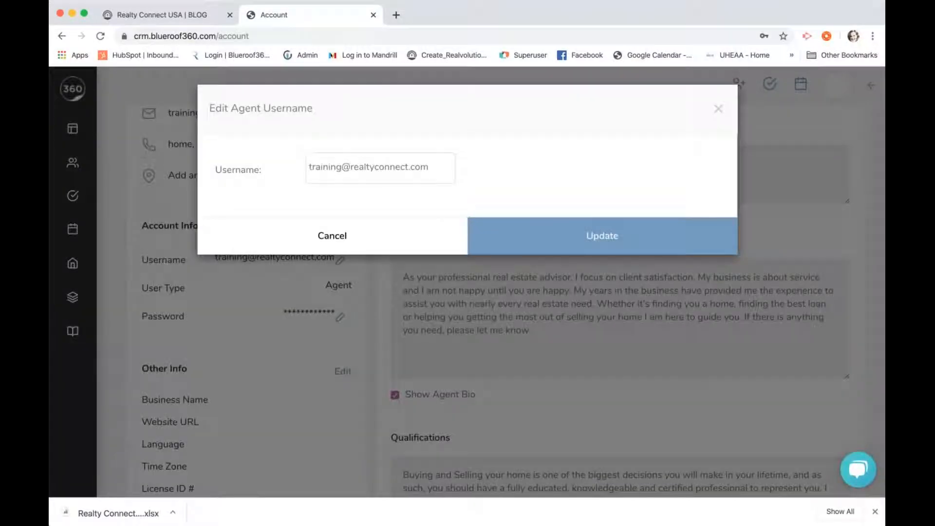
click(352, 238)
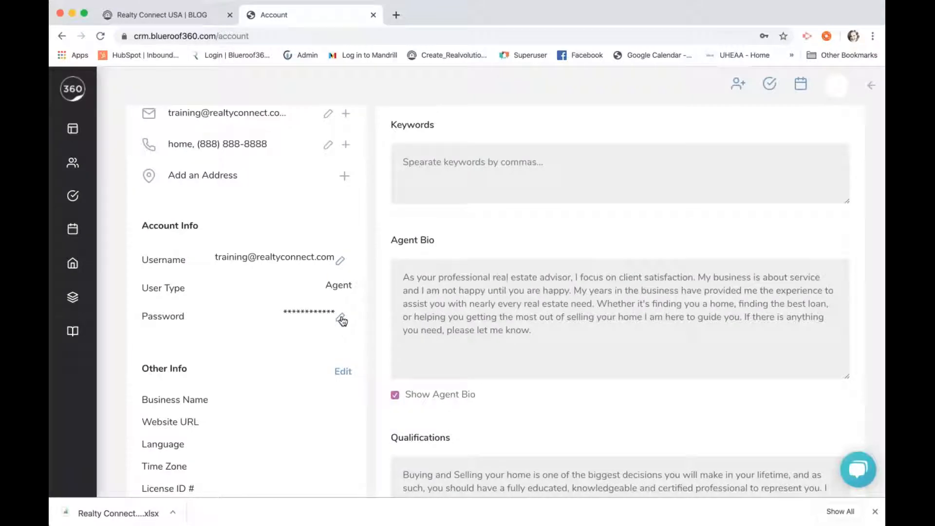
click(342, 318)
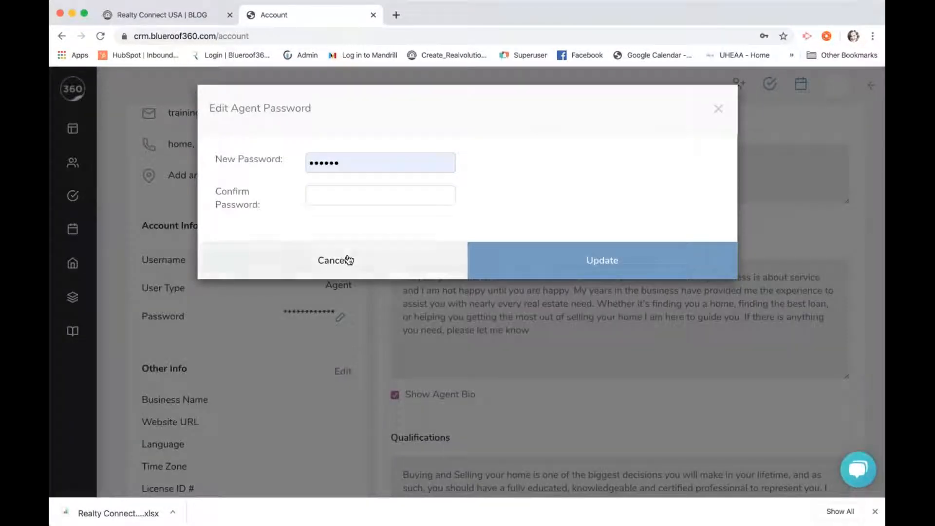
click(349, 259)
scroll(343, 328, up, 1)
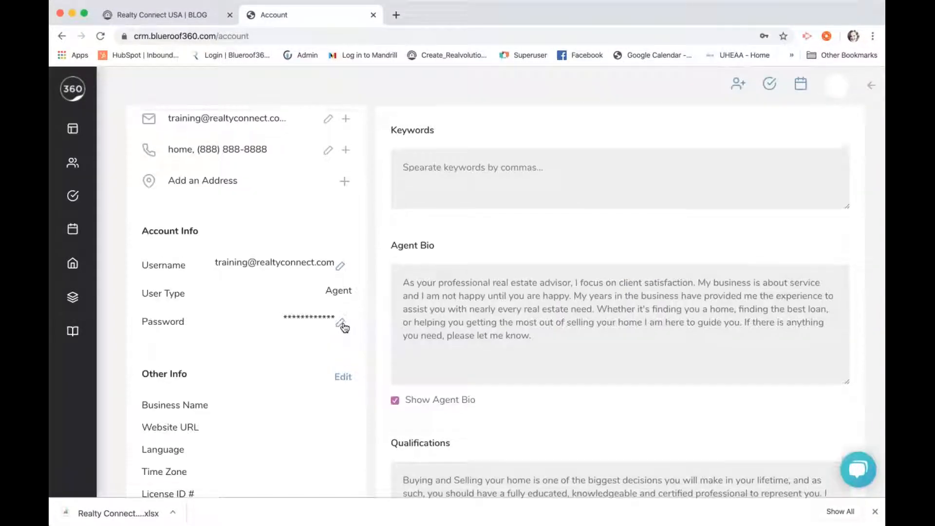
scroll(344, 328, up, 5)
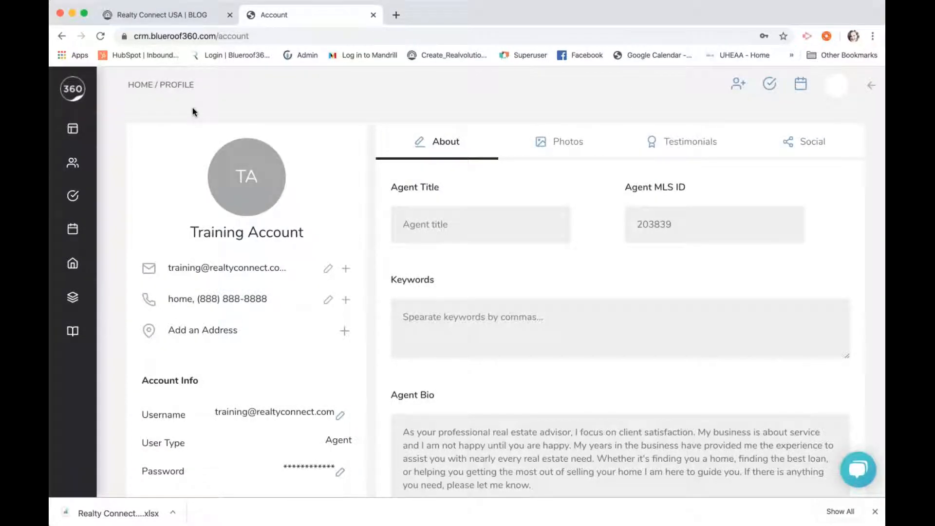
mouse_move(80, 94)
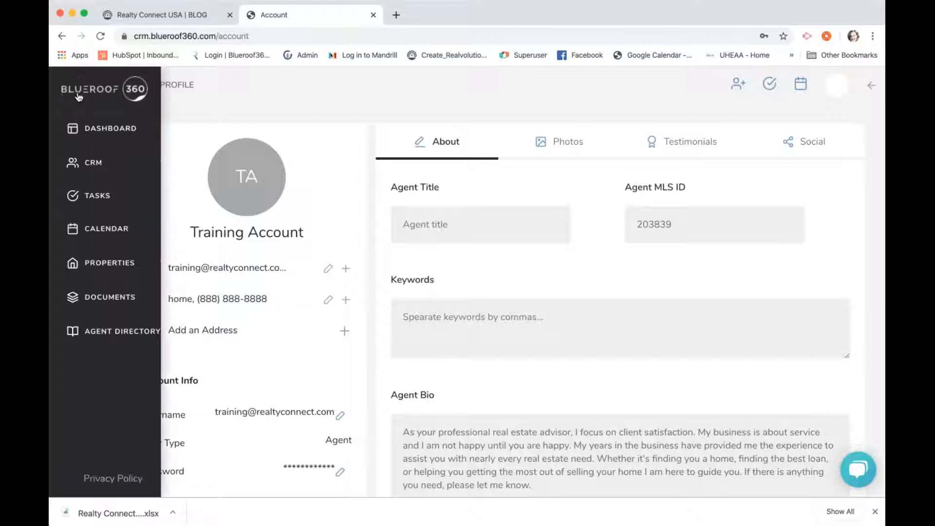
click(106, 94)
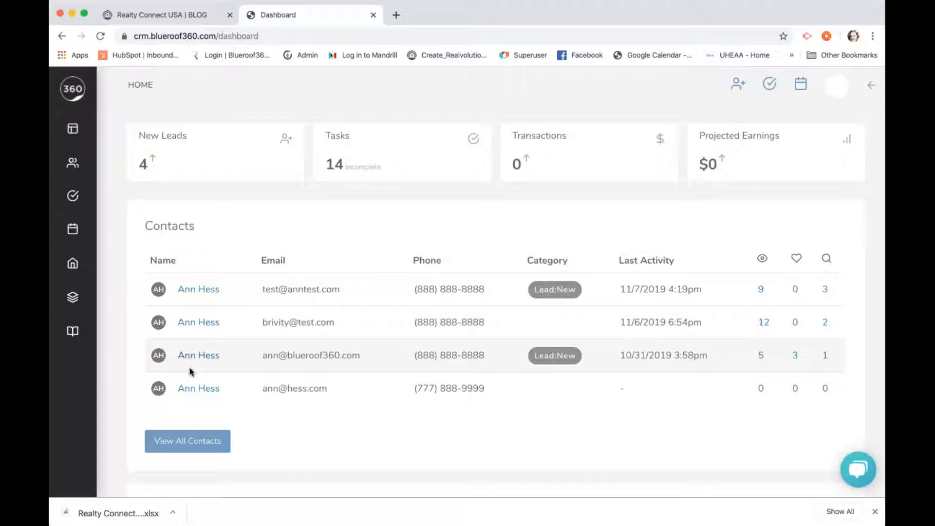
click(194, 293)
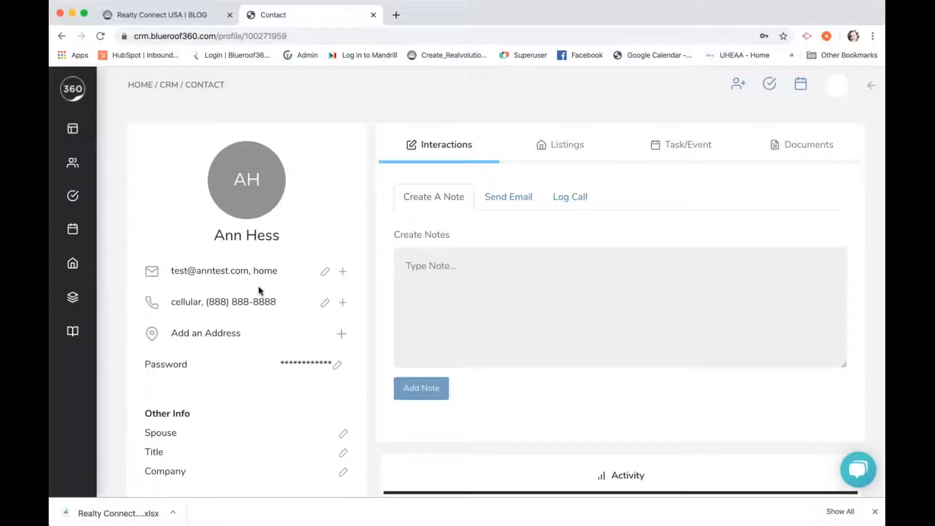
scroll(392, 310, down, 1)
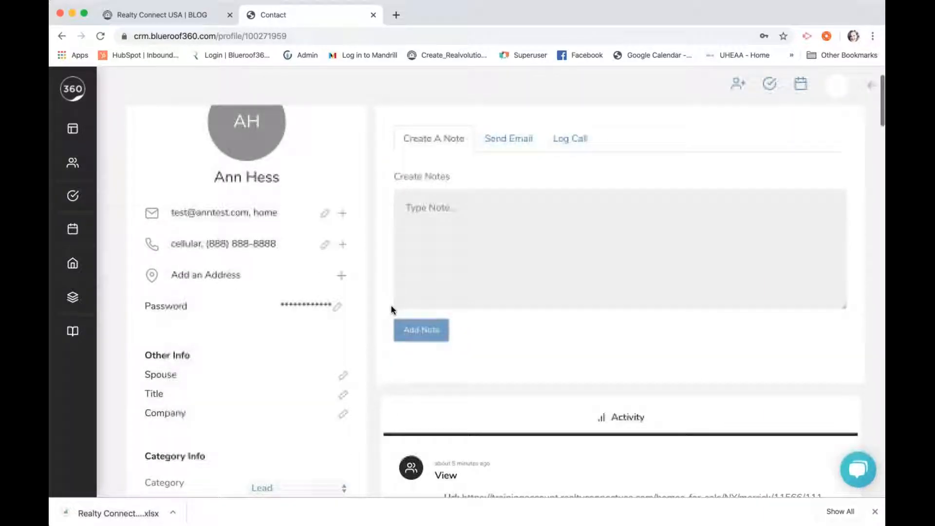
scroll(393, 310, down, 6)
scroll(392, 310, down, 2)
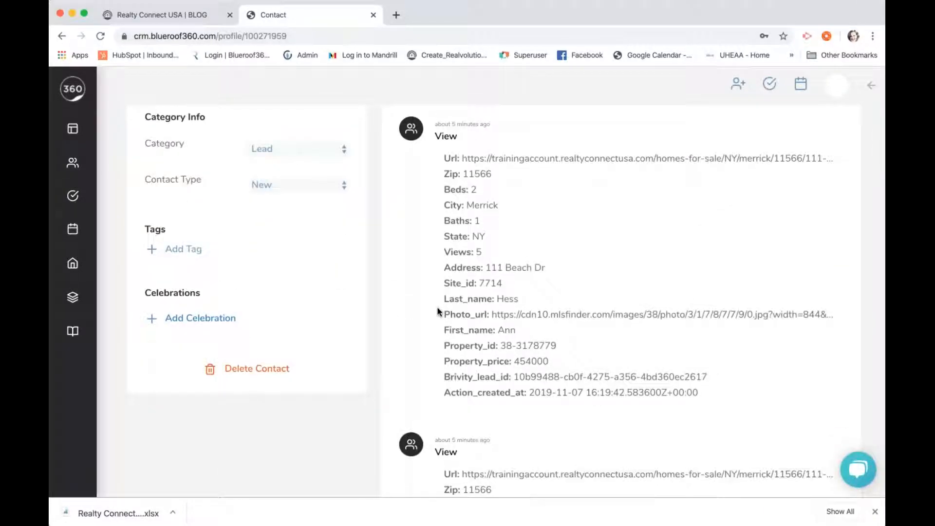
scroll(438, 312, down, 10)
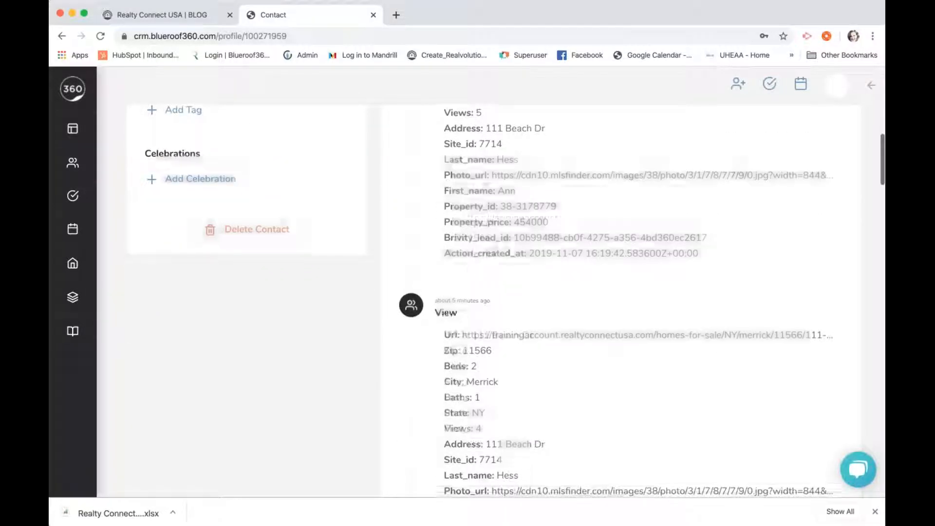
scroll(605, 303, down, 10)
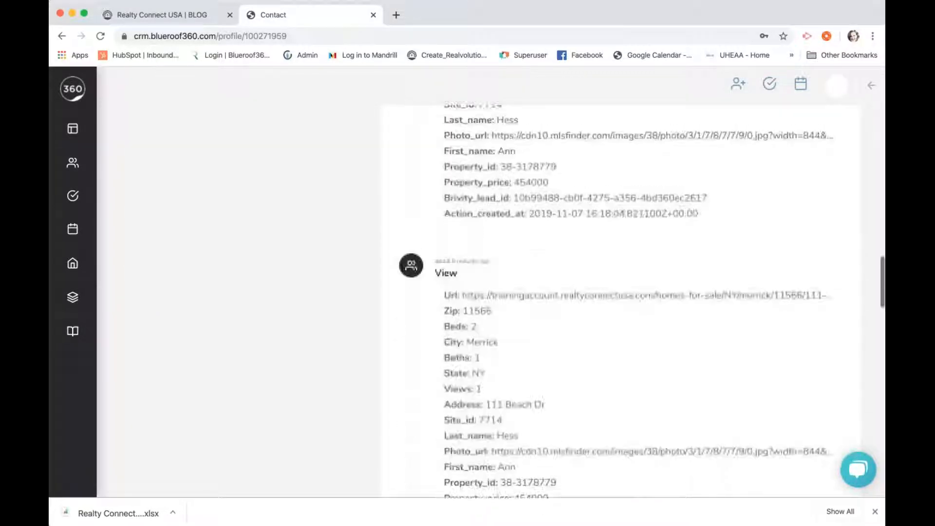
scroll(621, 300, down, 10)
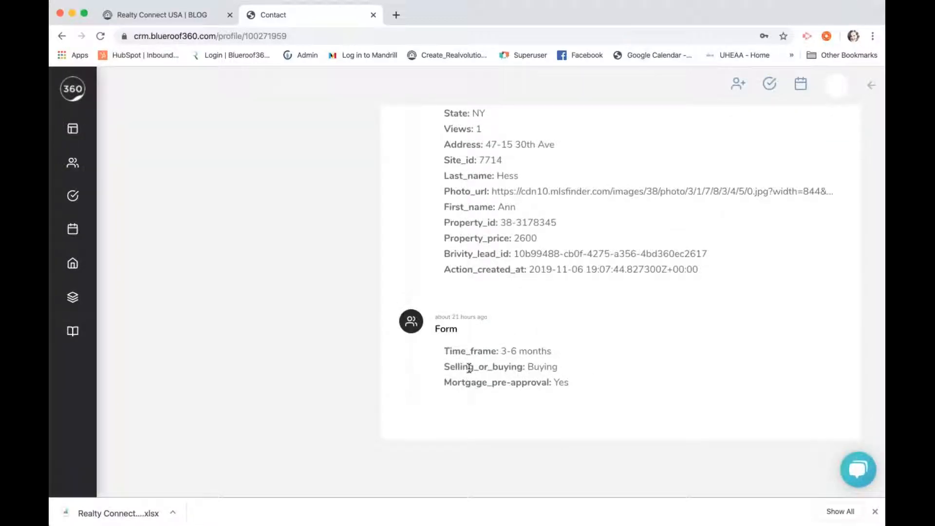
scroll(468, 367, up, 5)
scroll(628, 302, up, 10)
scroll(467, 283, up, 15)
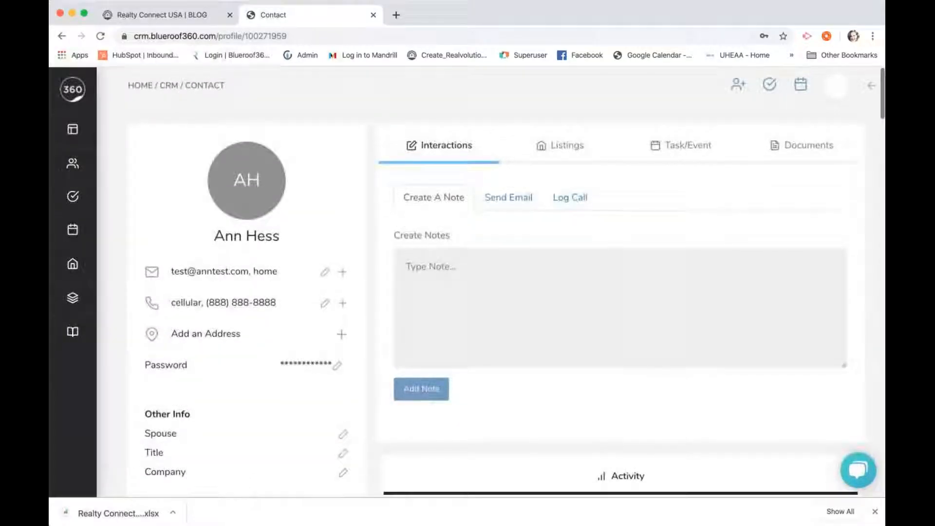
Add the note 'Lead registered for site' to the contact
click(466, 294)
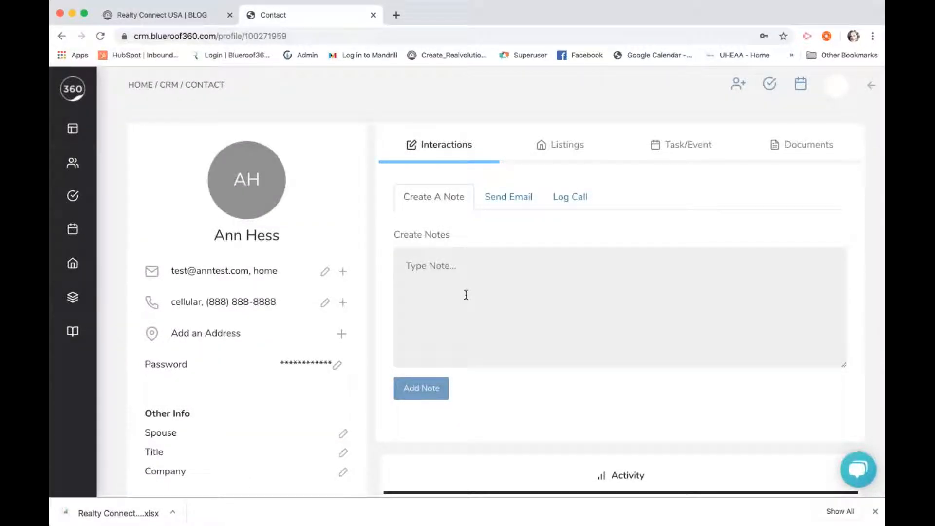
text(Lead registered for site)
click(432, 397)
Look through the Send Email and Log Call tabs, then show the contact's listing alerts
click(510, 197)
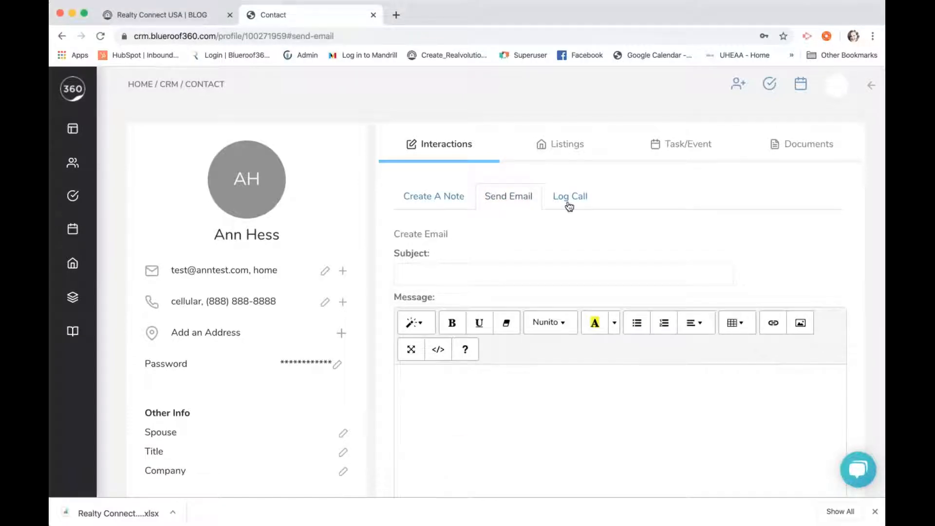
click(567, 202)
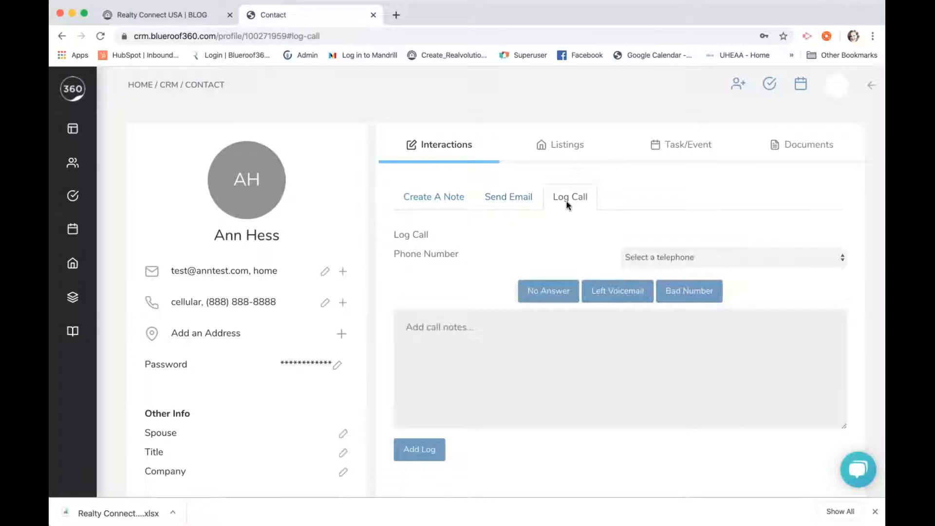
click(553, 146)
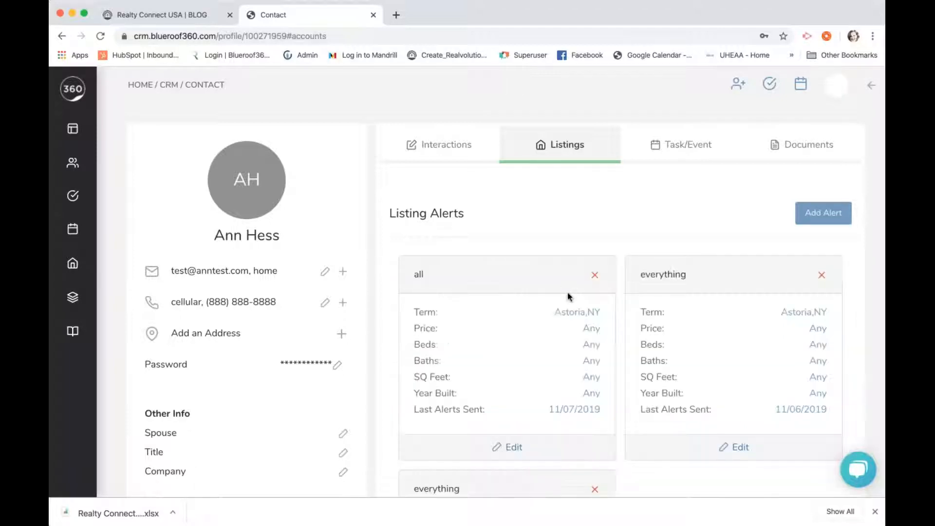
Start a new listing alert and pick an MLS, then cancel without creating it
scroll(568, 293, down, 3)
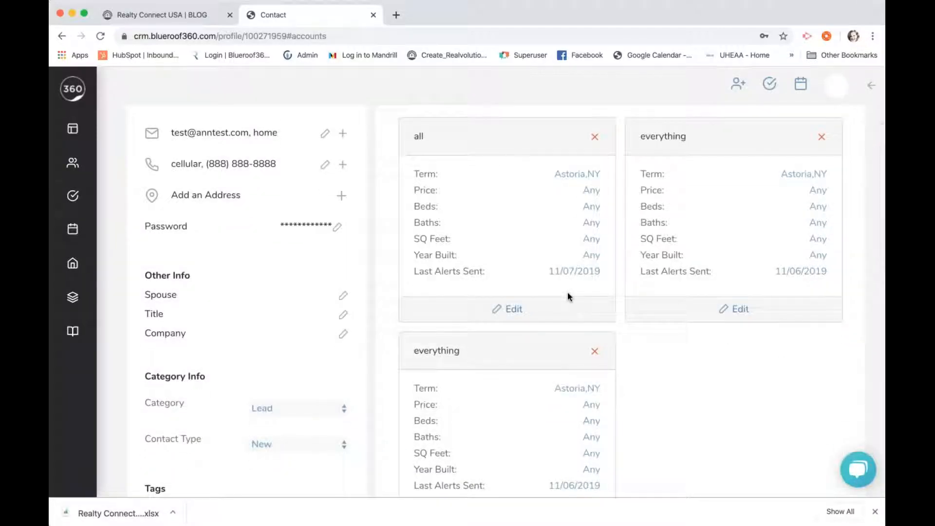
scroll(568, 295, up, 2)
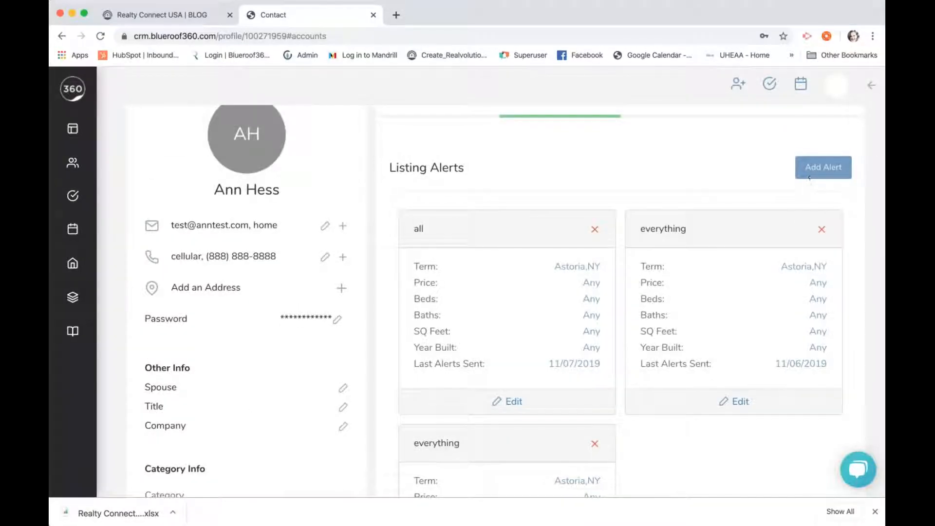
click(812, 175)
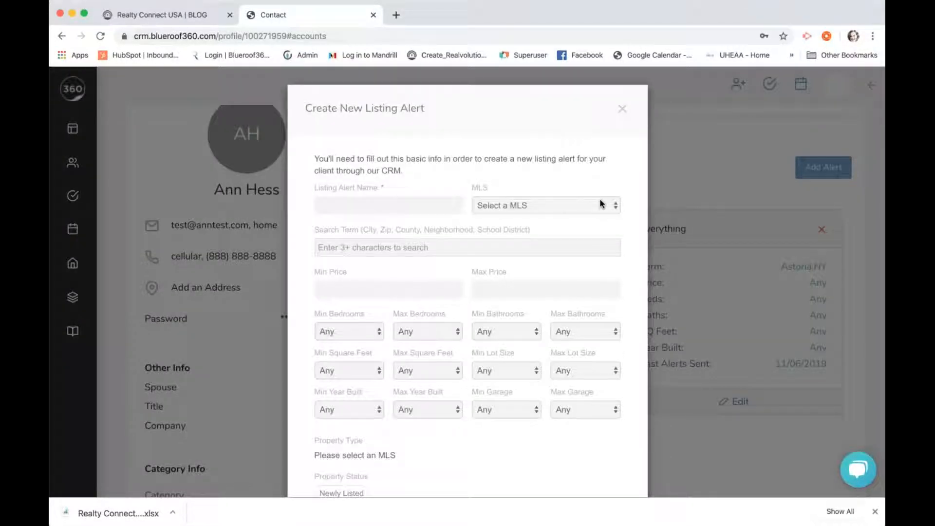
click(595, 218)
scroll(595, 217, down, 5)
scroll(595, 218, down, 5)
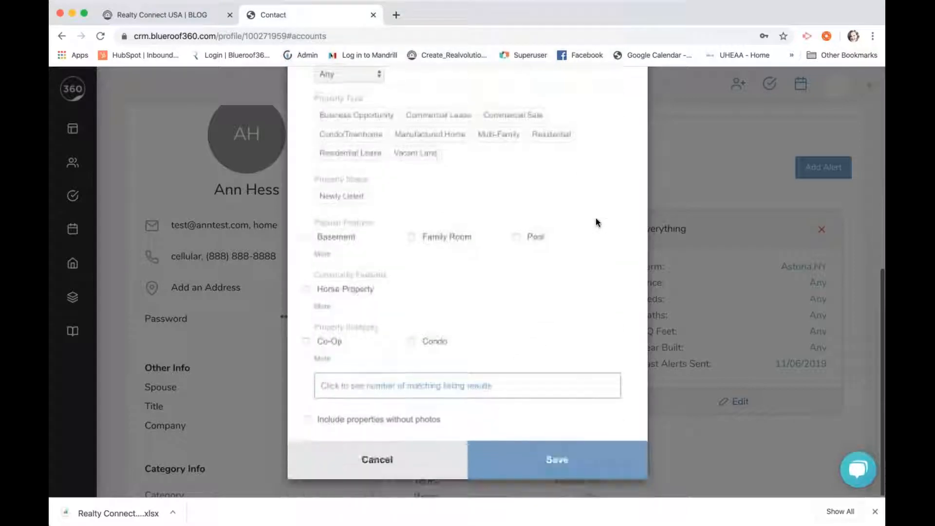
click(449, 459)
Review the contact's viewed and saved listings, then show its empty Task/Event section
scroll(542, 399, down, 2)
scroll(542, 399, down, 15)
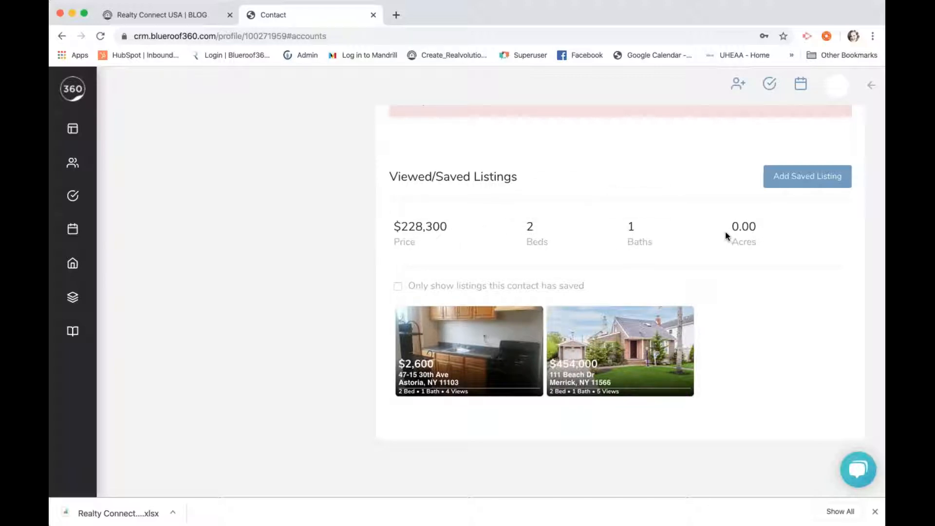
scroll(723, 239, up, 3)
scroll(722, 242, up, 10)
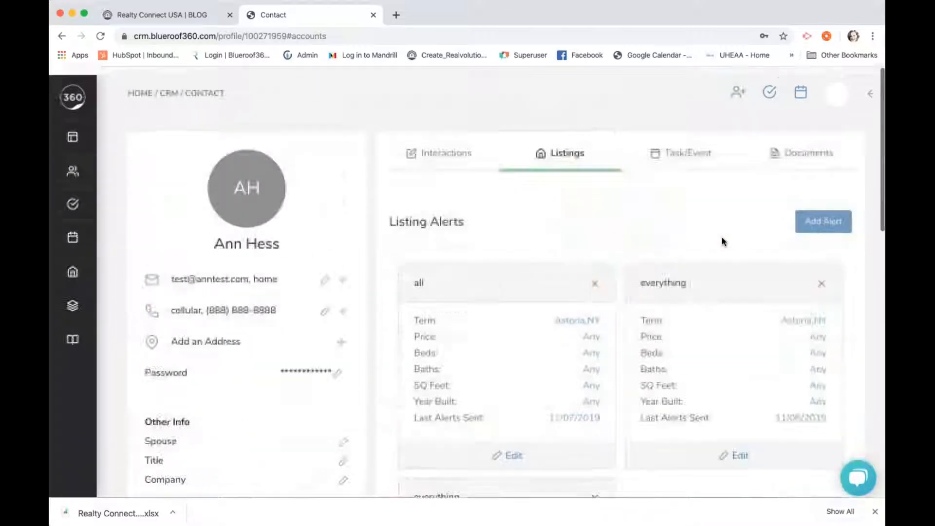
click(690, 146)
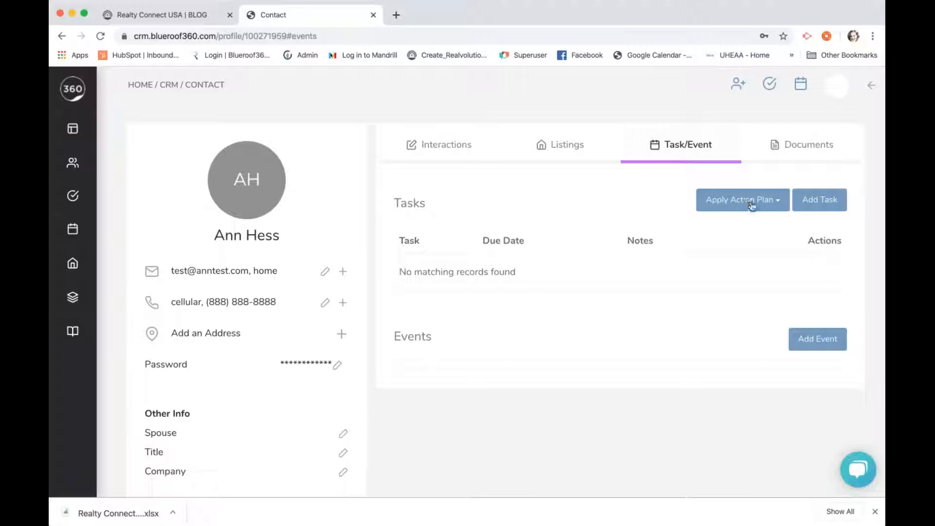
Apply the New Buyer Lead action plan's 12 tasks, then view the empty Documents section
click(774, 201)
click(747, 255)
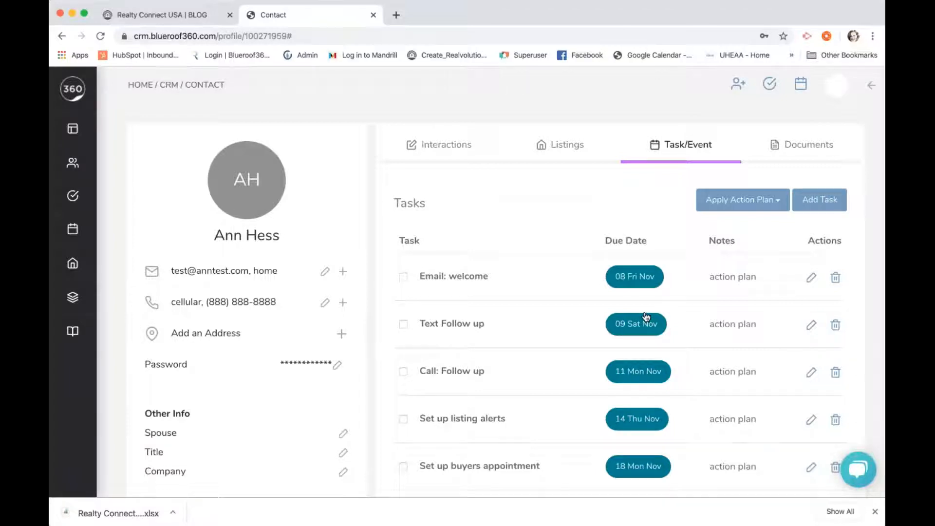
scroll(645, 317, down, 2)
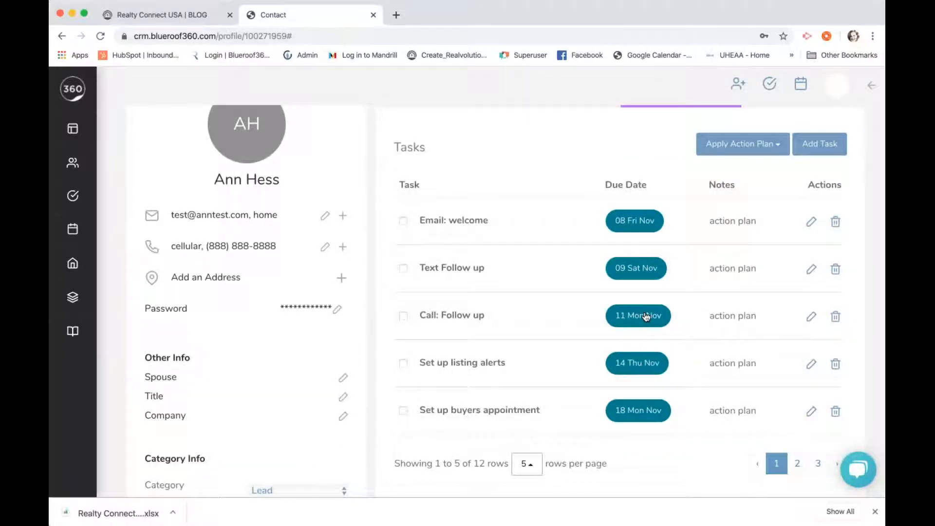
scroll(646, 317, down, 2)
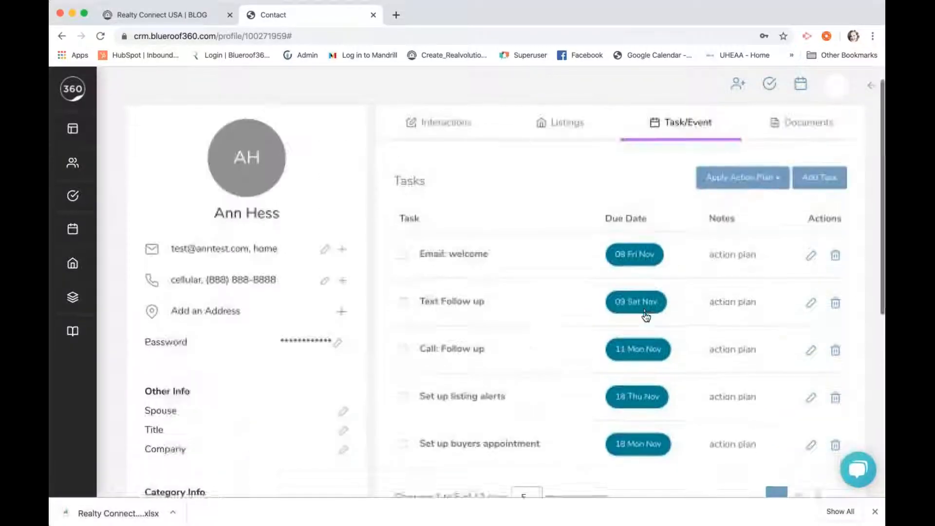
click(798, 133)
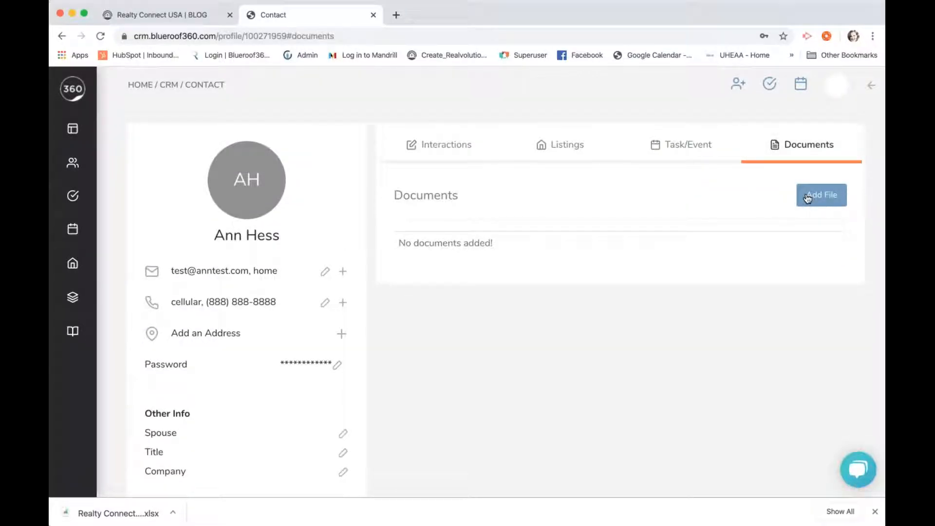
Return to the CRM dashboard via the Blueroof360 logo, now showing 26 incomplete tasks
mouse_move(73, 263)
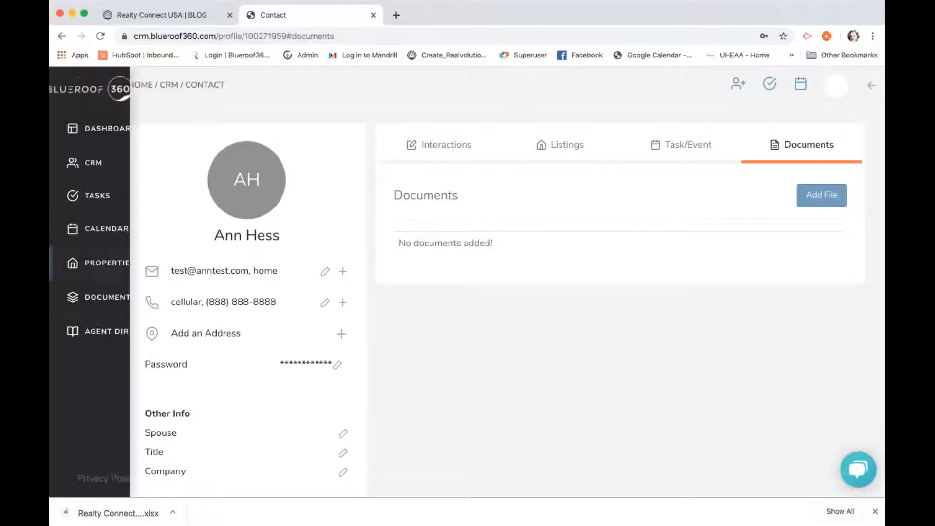
click(105, 98)
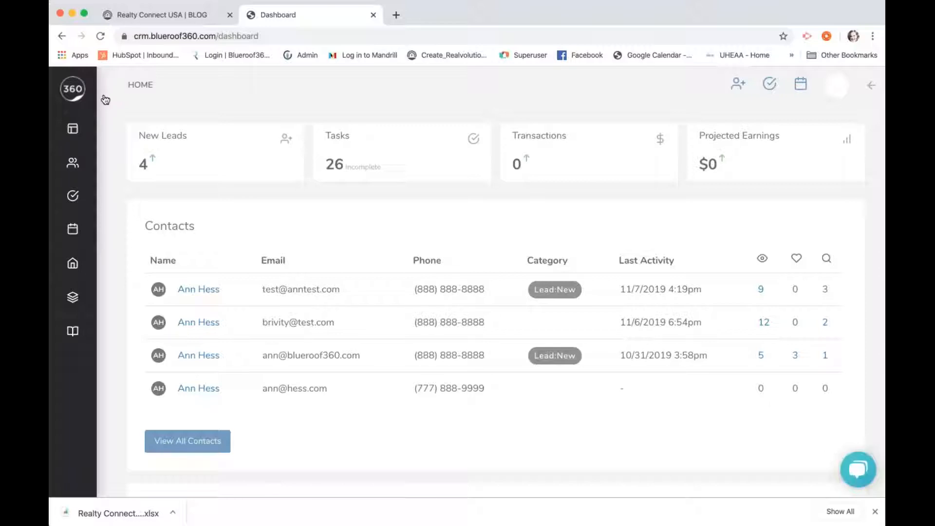
mouse_move(99, 111)
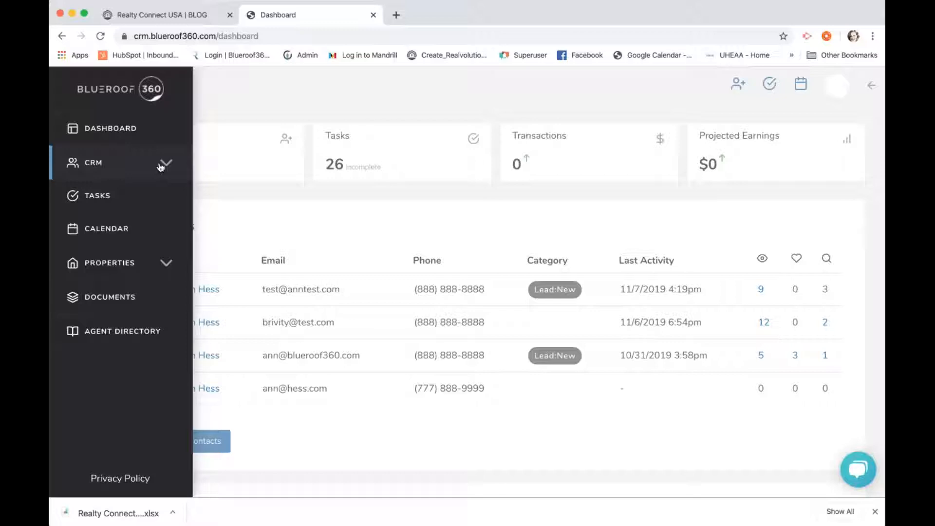
Log in from the Blueroof360 login bookmark with saved credentials to reach the Sites page
click(229, 55)
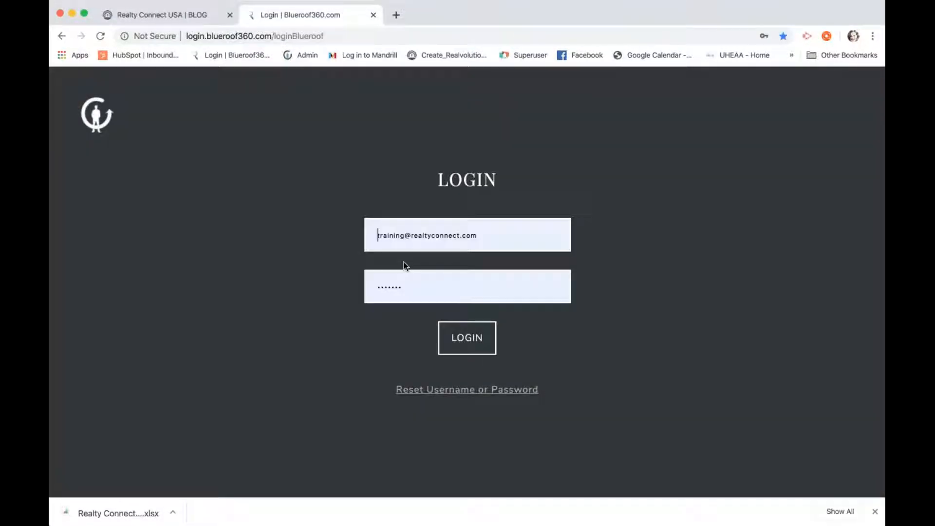
click(453, 327)
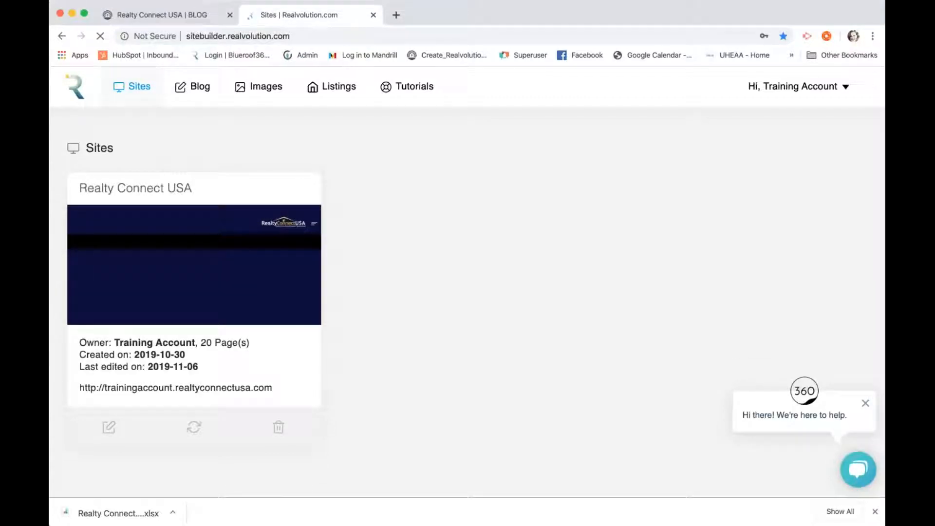
Show and close the support Chat Bot, dismiss its greeting, then go to the Blog page
click(857, 468)
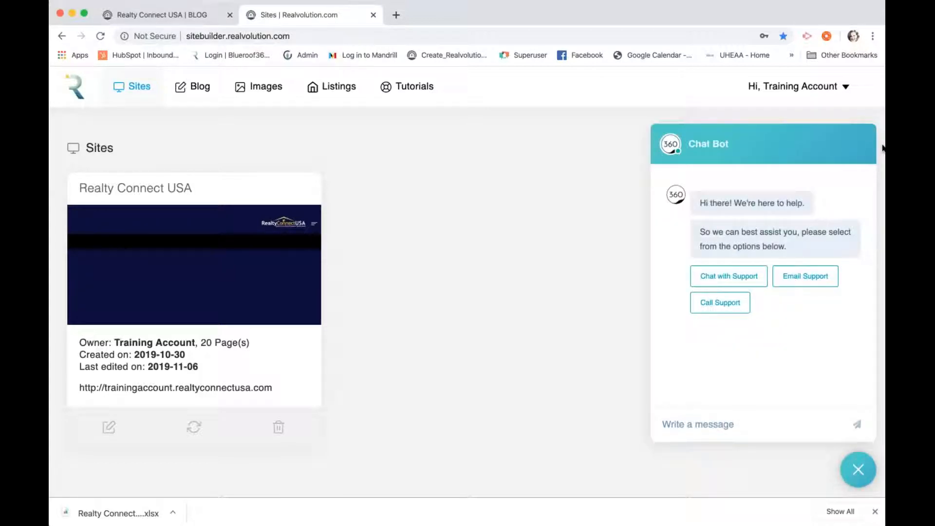
click(858, 466)
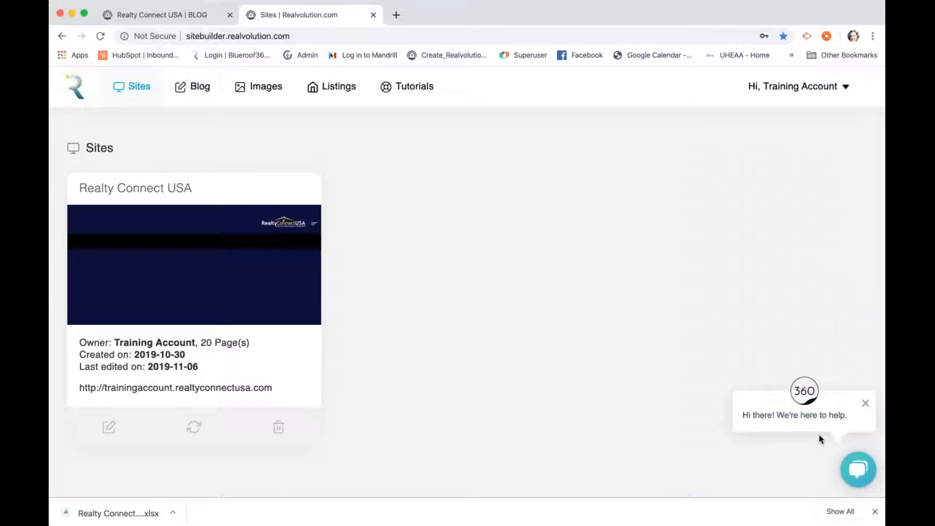
click(866, 405)
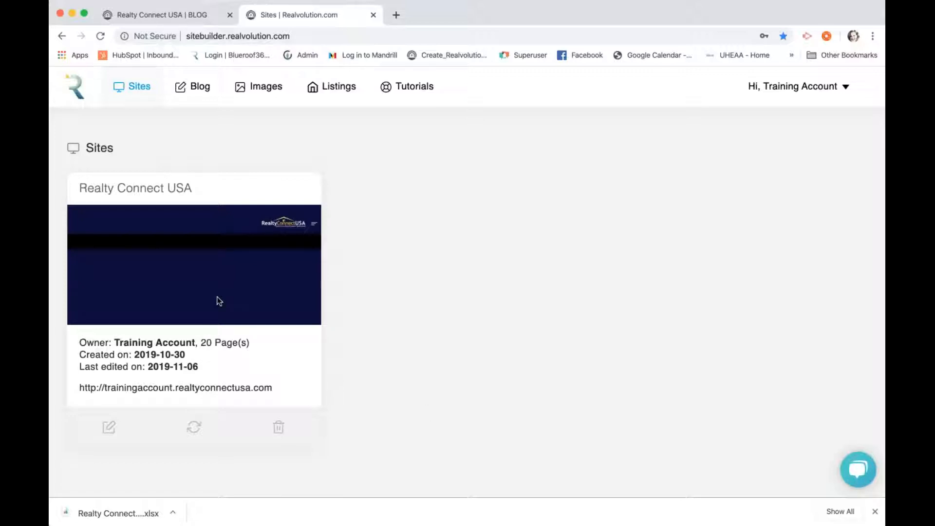
click(197, 94)
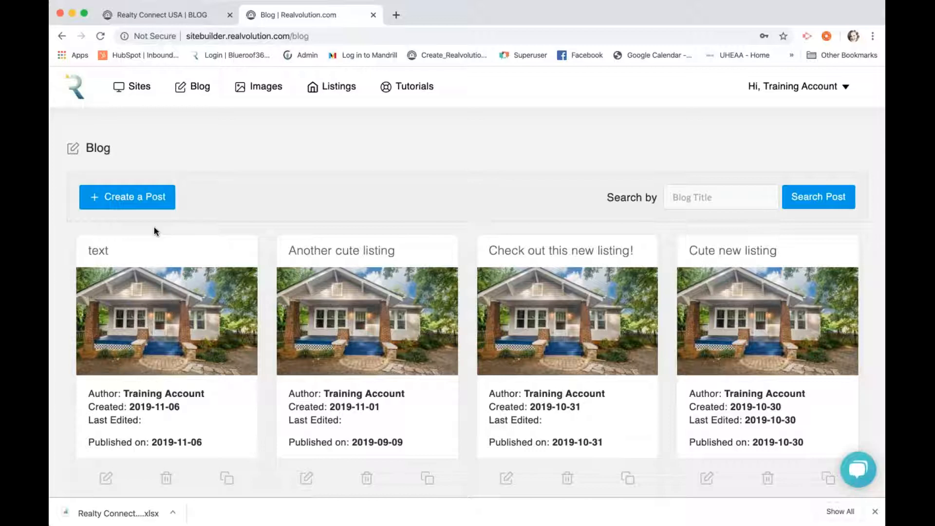
Start a new blog post and move its publish date back from 11/07/2019 to 06/03/2019
click(144, 197)
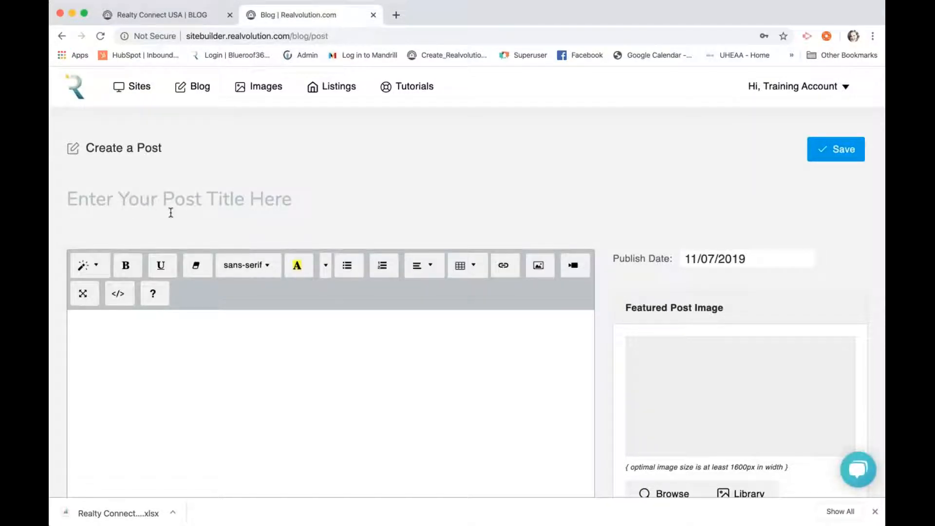
scroll(171, 213, down, 2)
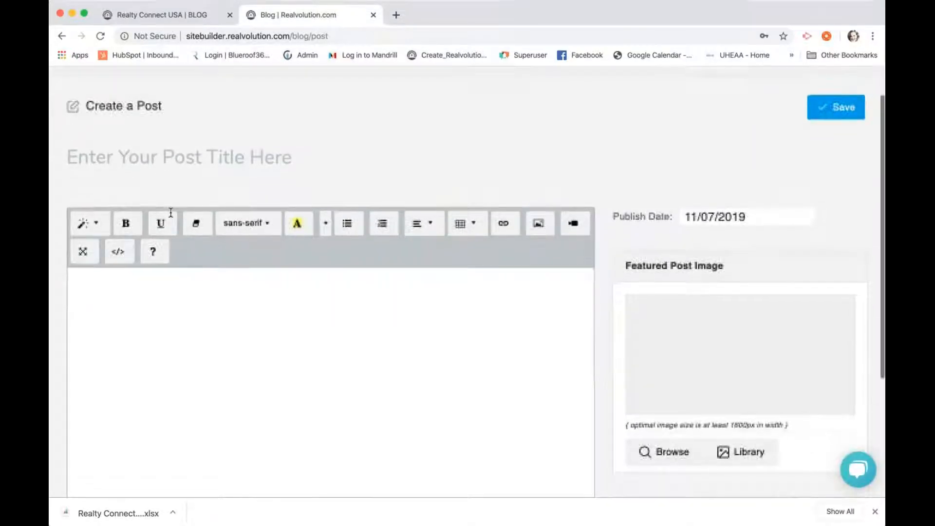
click(763, 215)
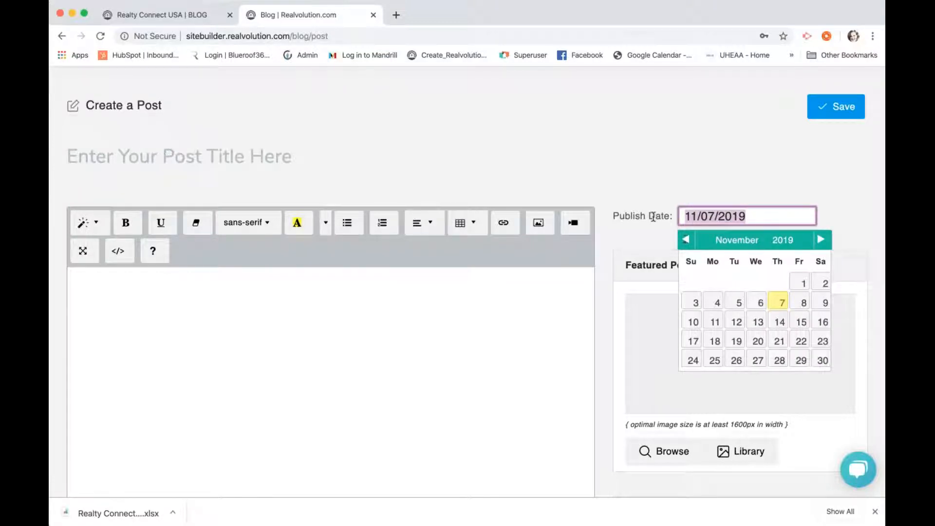
click(688, 244)
click(688, 243)
click(687, 242)
click(687, 242)
click(688, 243)
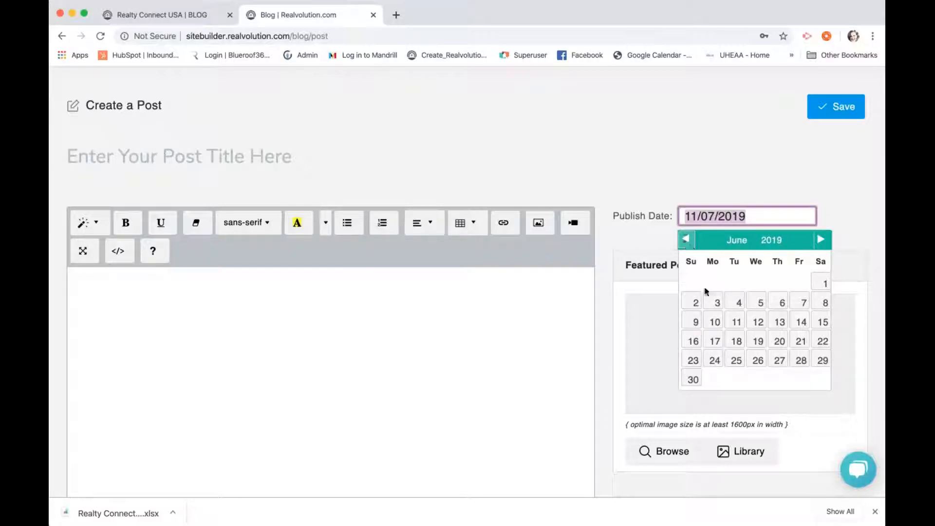
click(714, 302)
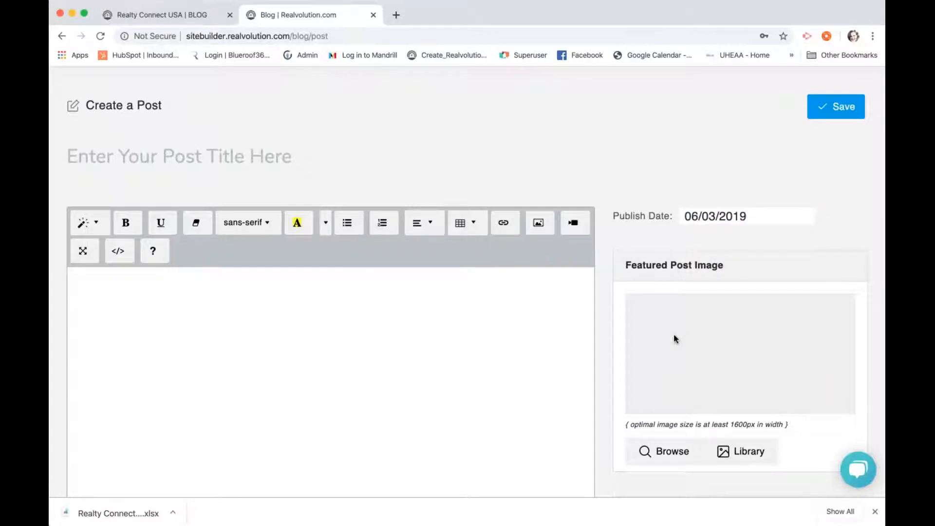
scroll(682, 407, down, 3)
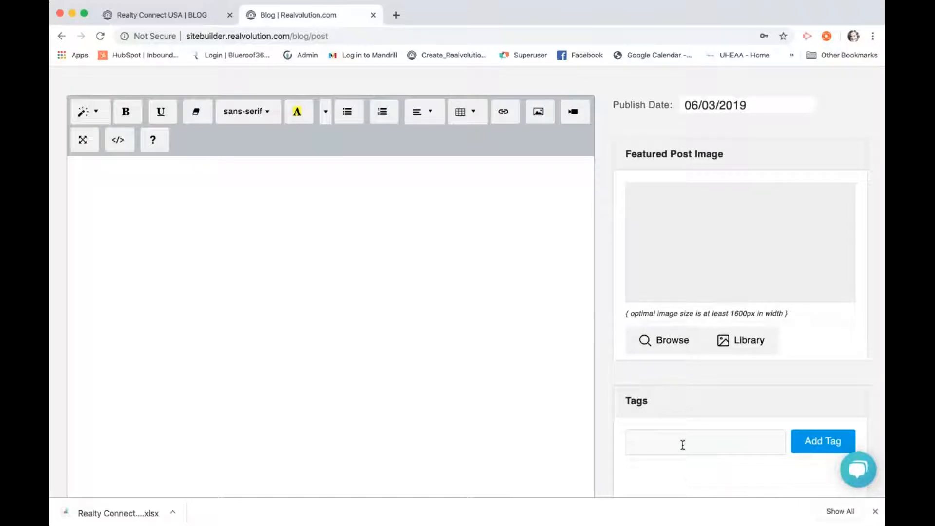
scroll(682, 444, up, 3)
click(419, 362)
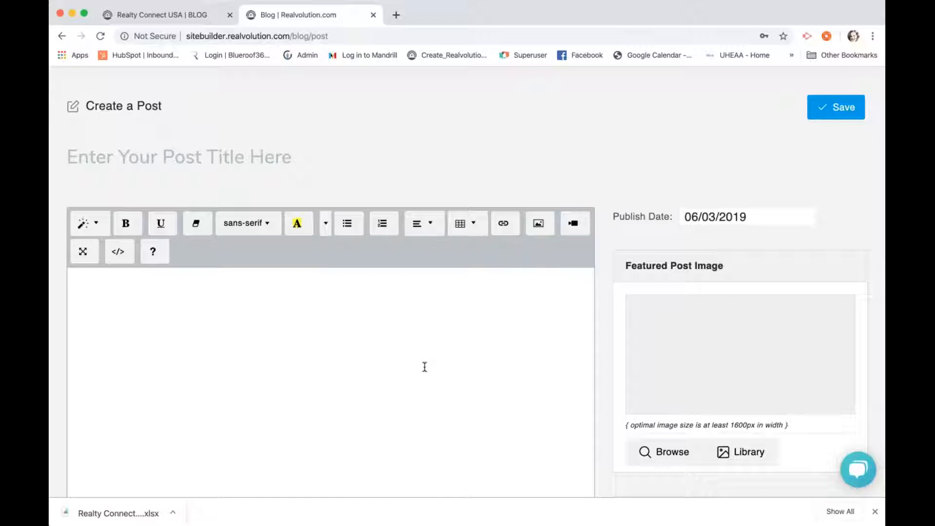
scroll(397, 150, up, 2)
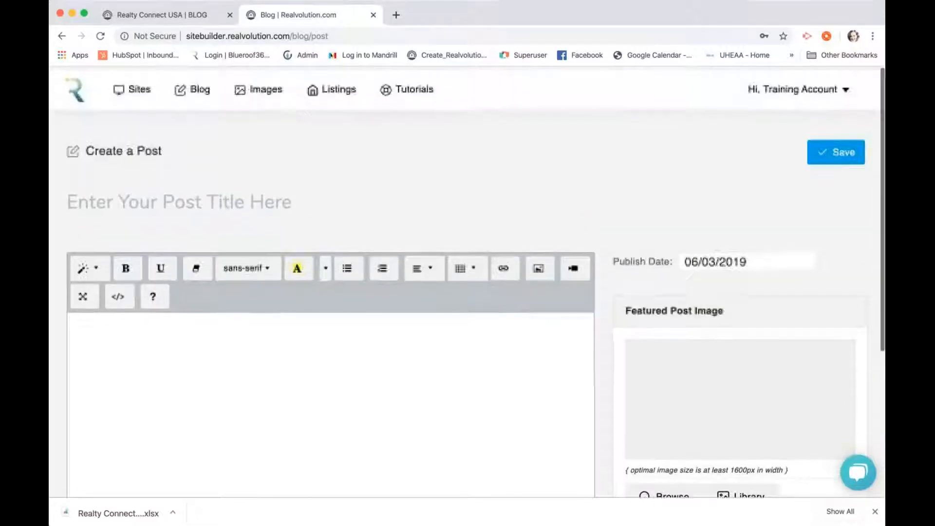
Open the Realty Connect USA site in the page editor from the Sites list
click(76, 89)
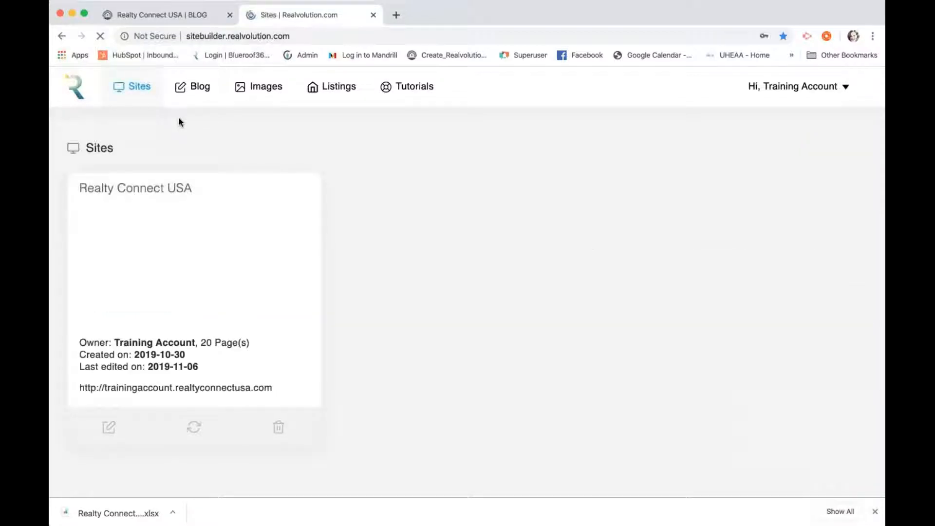
click(110, 428)
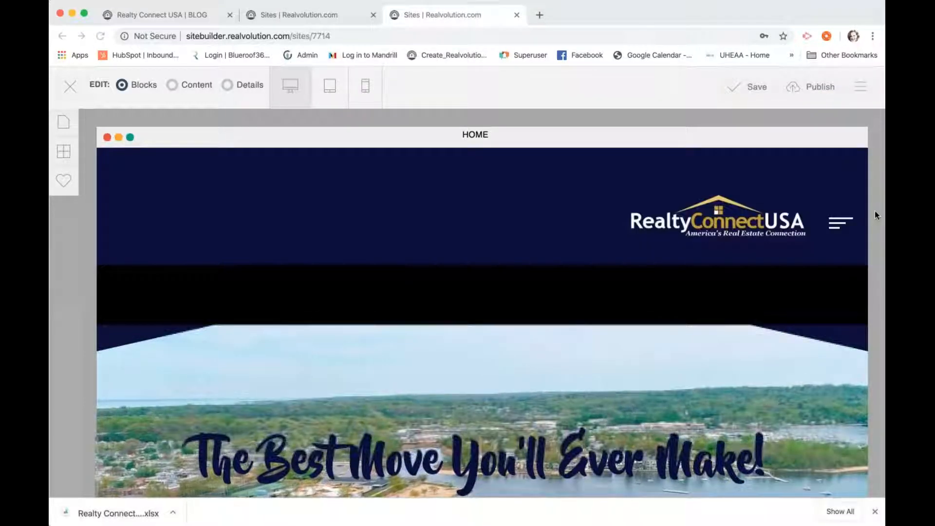
In Site Settings, rename the site to 'Realty Connect USA Training'
click(859, 88)
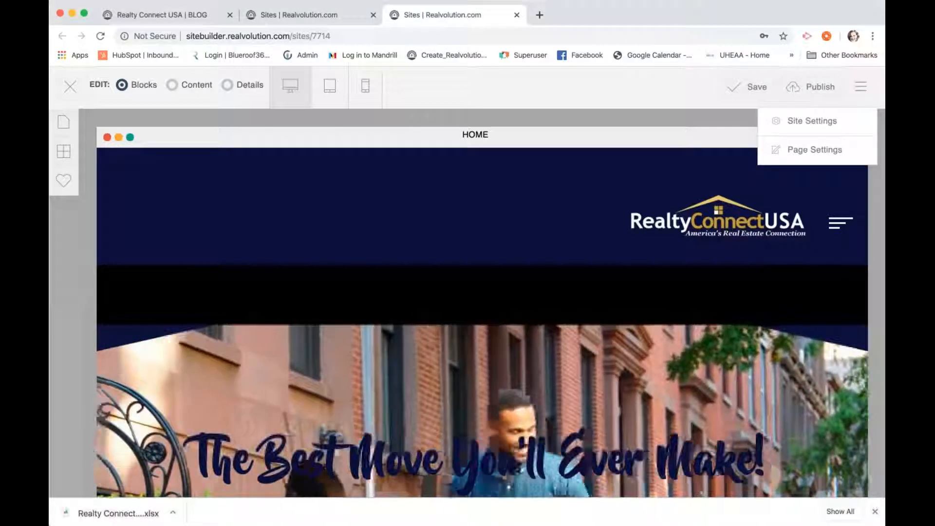
click(811, 121)
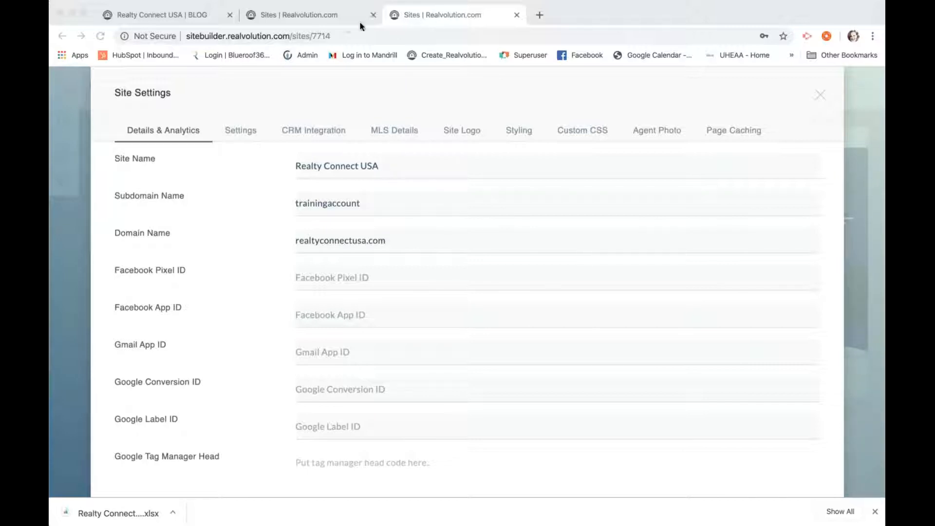
click(396, 162)
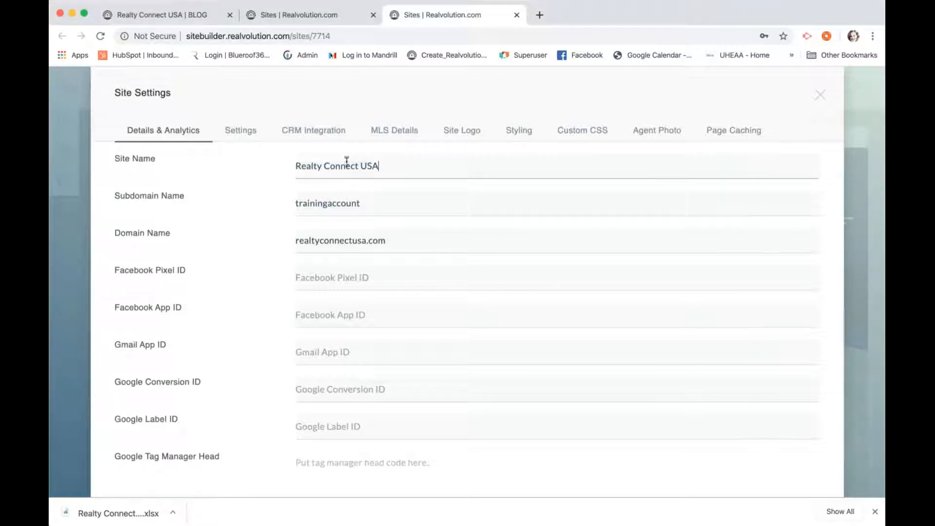
drag(379, 166, 246, 157)
text(R)
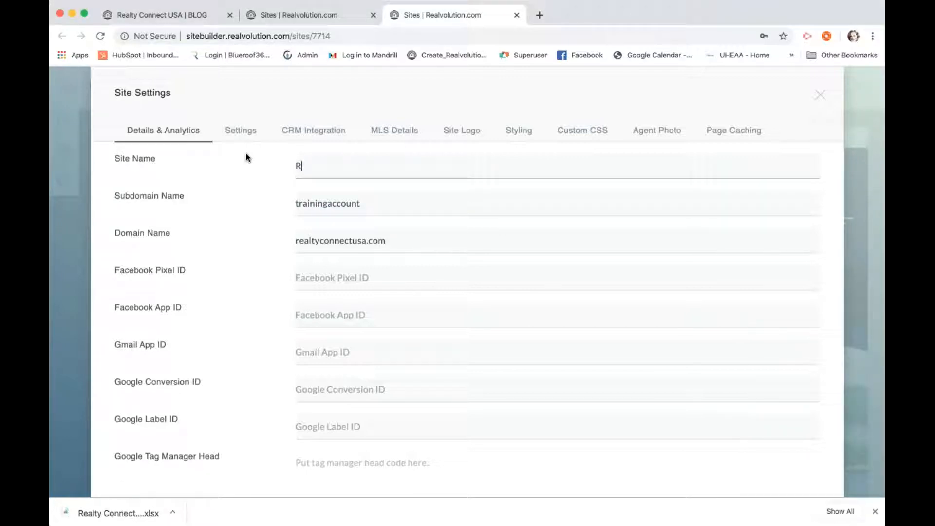
text(ealty Connect )
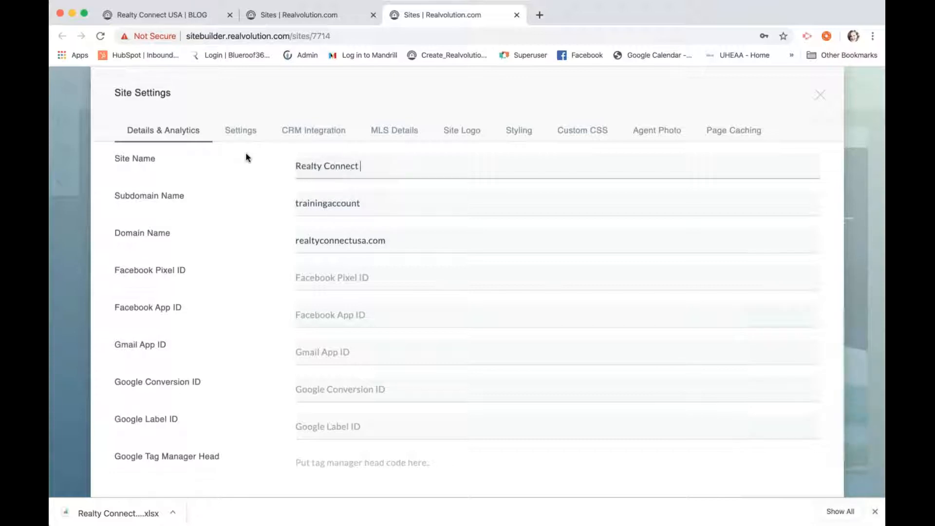
text(USA Training)
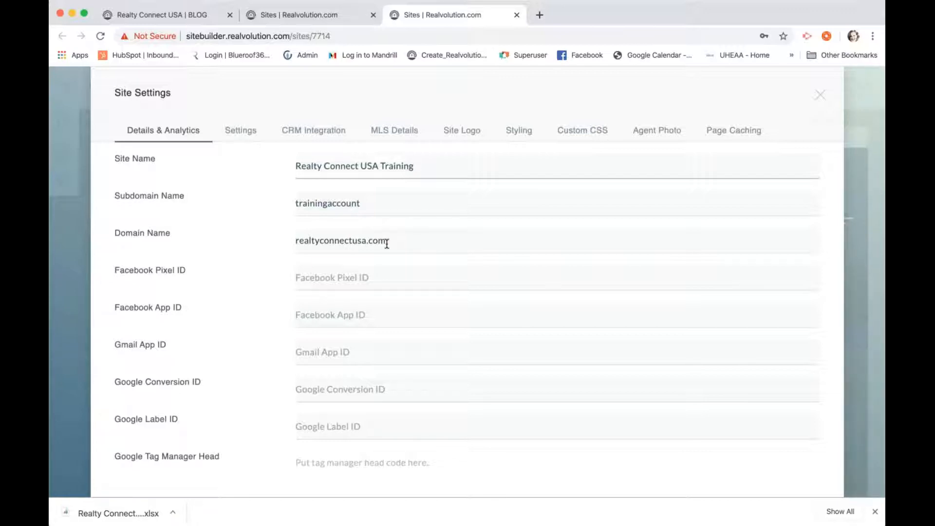
Scroll through the site settings to review the analytics and tracking fields
scroll(387, 244, down, 2)
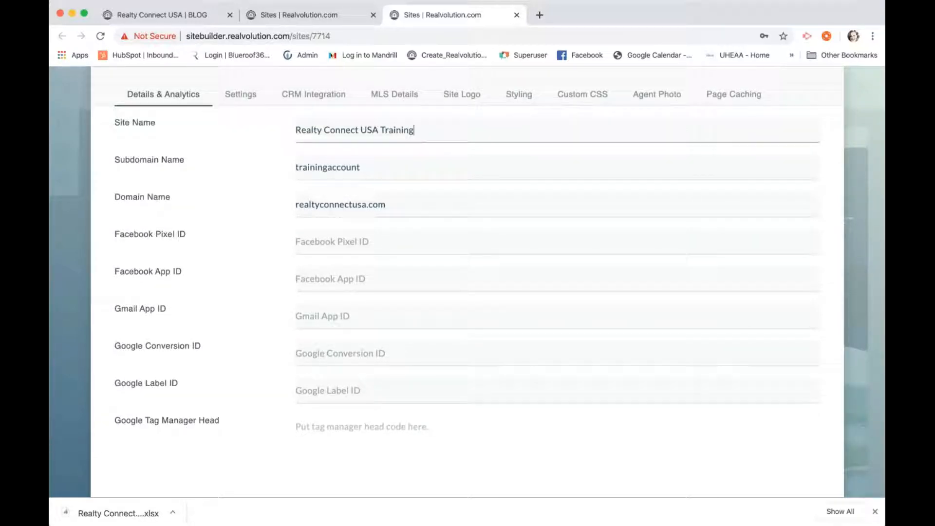
scroll(467, 282, down, 4)
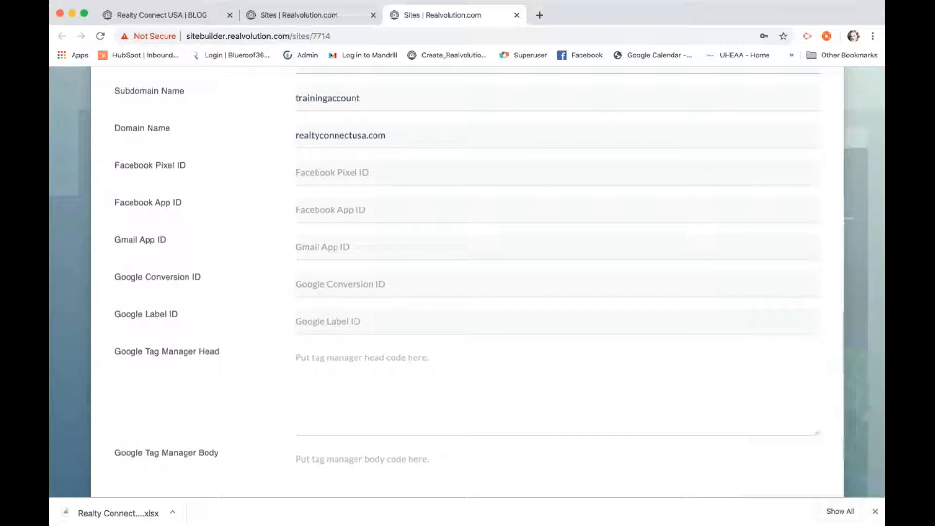
scroll(467, 282, down, 10)
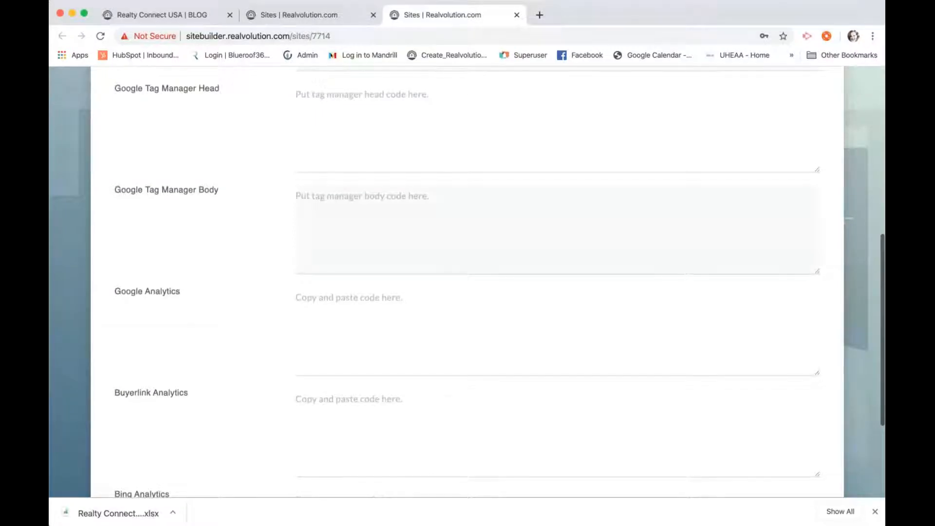
scroll(467, 283, down, 6)
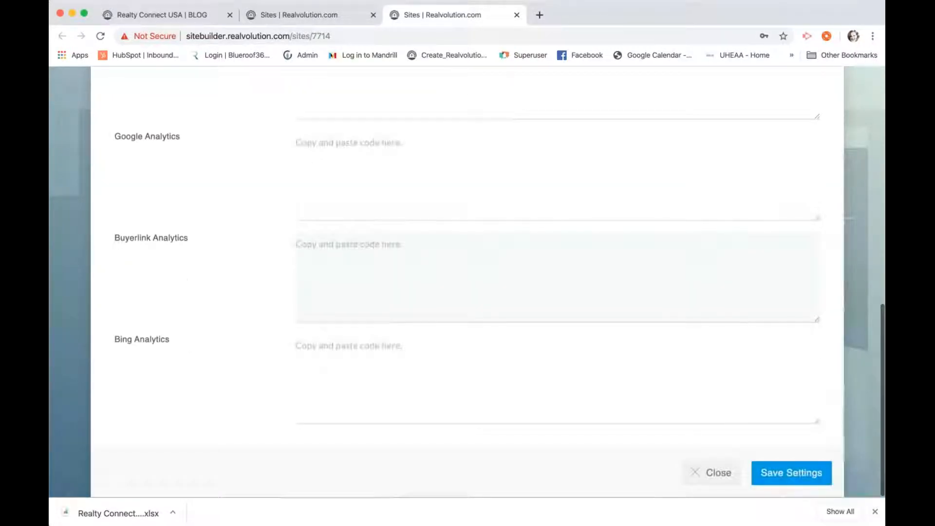
scroll(466, 283, up, 7)
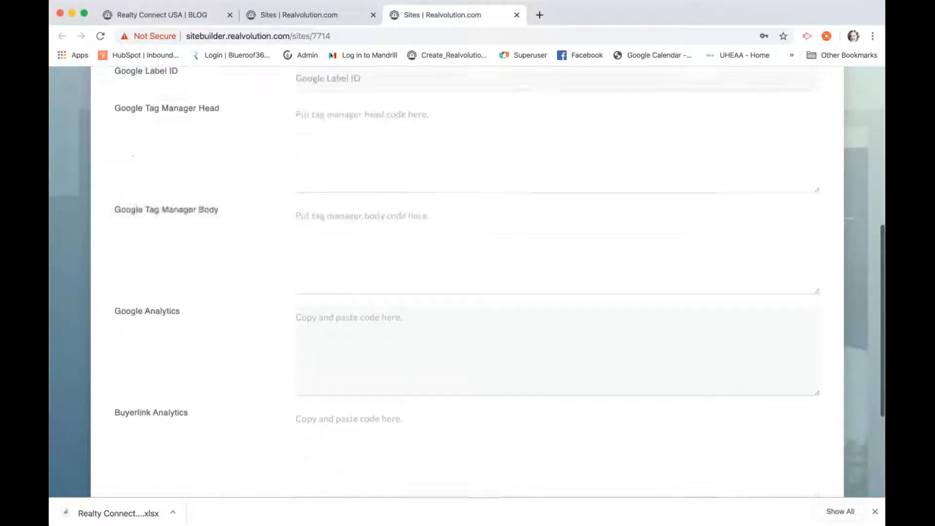
scroll(466, 282, up, 10)
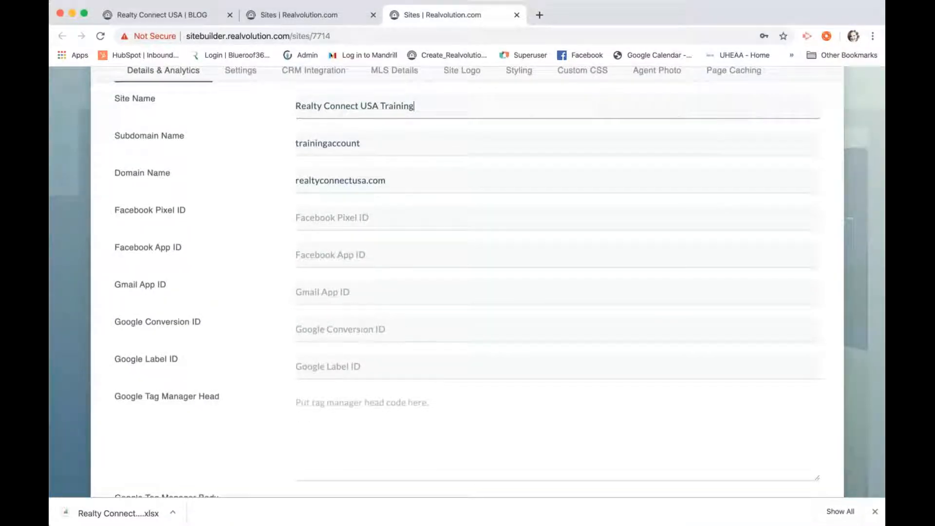
scroll(467, 282, up, 2)
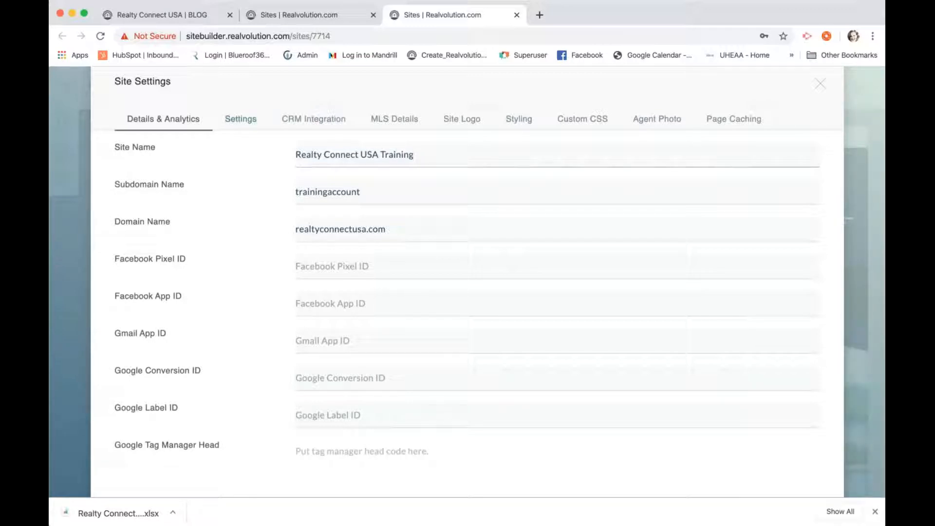
On the Settings tab, change Forced Registration from Not forced to 1 Page Views
click(241, 119)
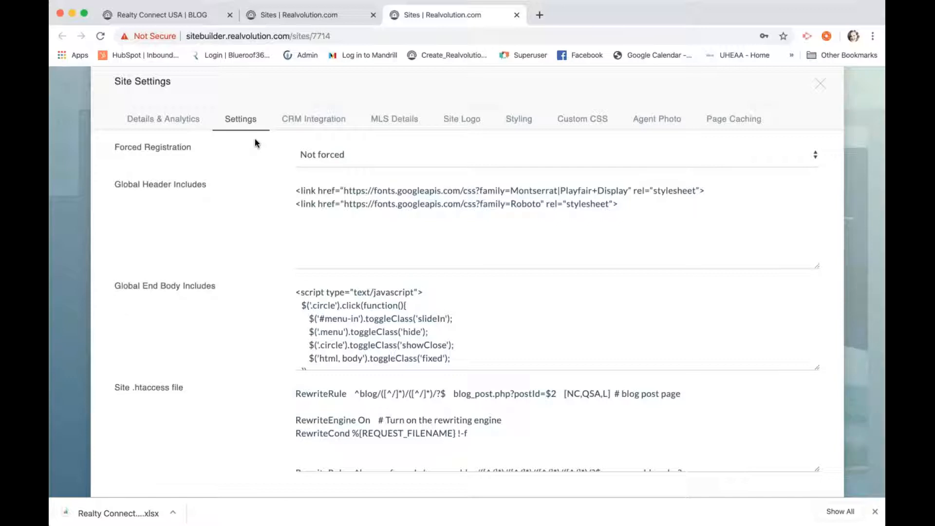
scroll(303, 199, down, 2)
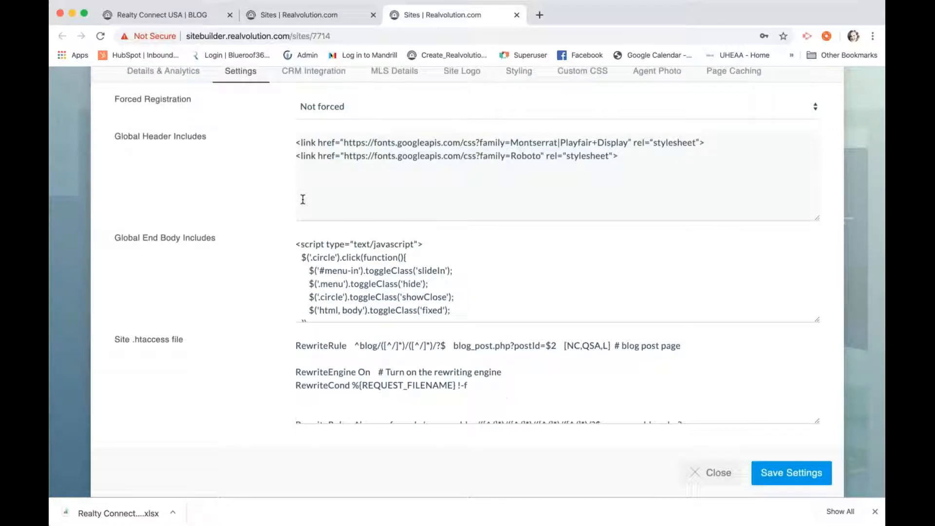
scroll(346, 279, down, 3)
scroll(346, 279, up, 5)
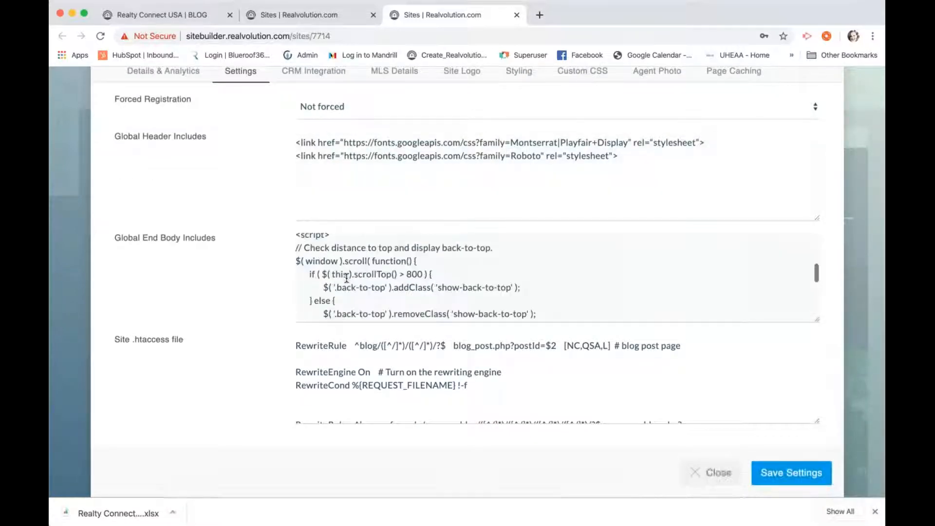
scroll(258, 235, up, 2)
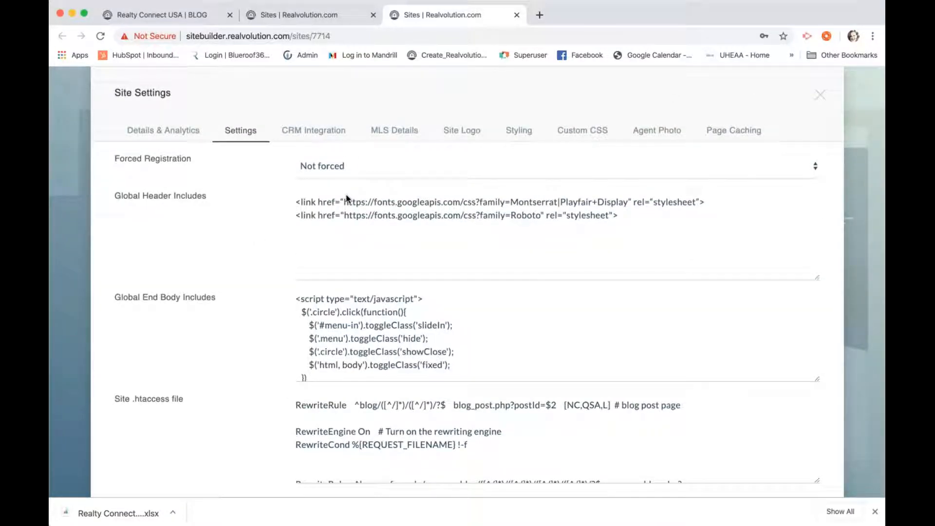
key(Down)
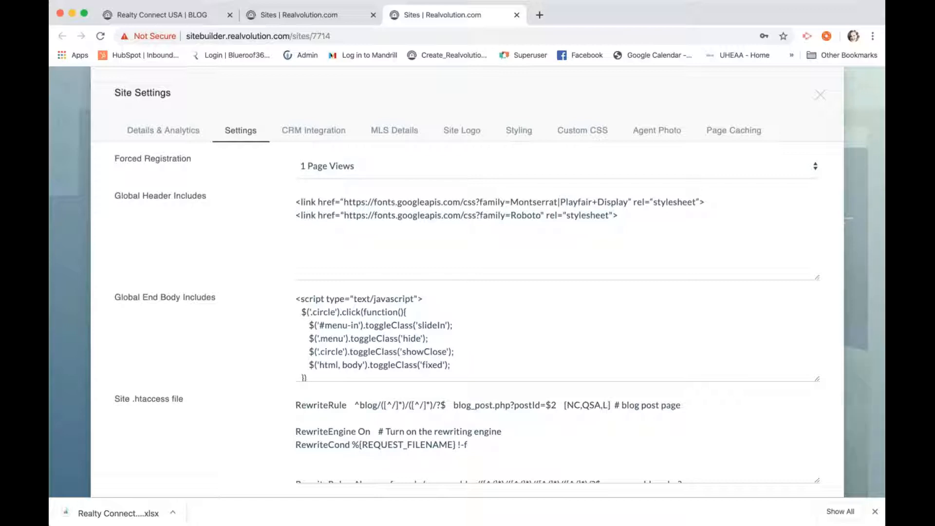
click(173, 11)
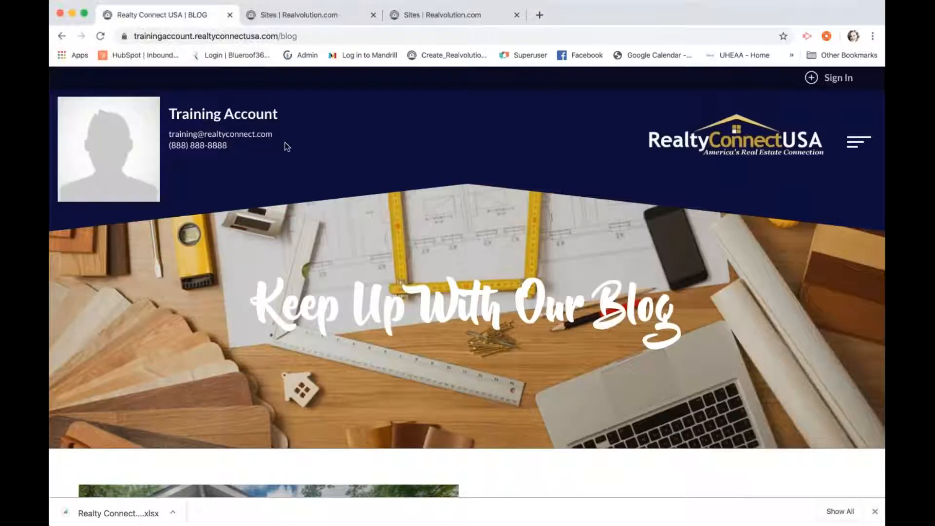
click(859, 144)
click(720, 199)
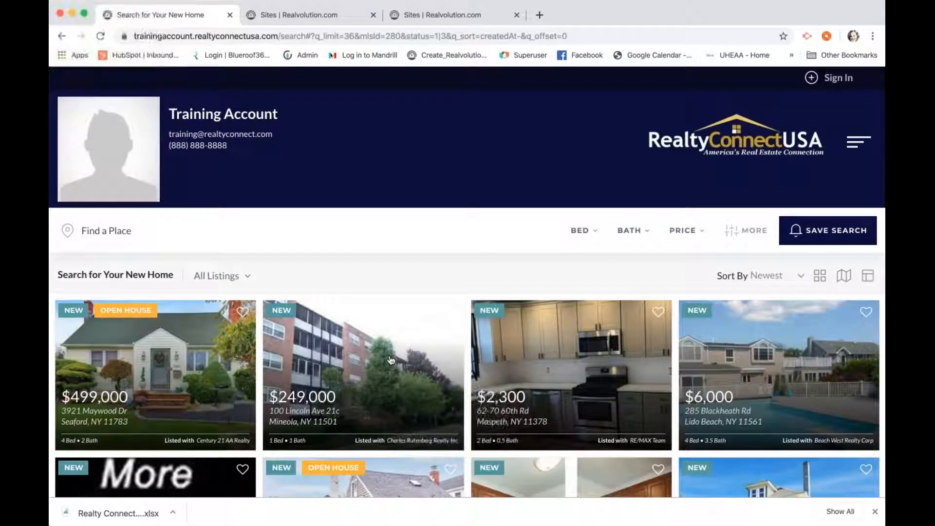
click(390, 359)
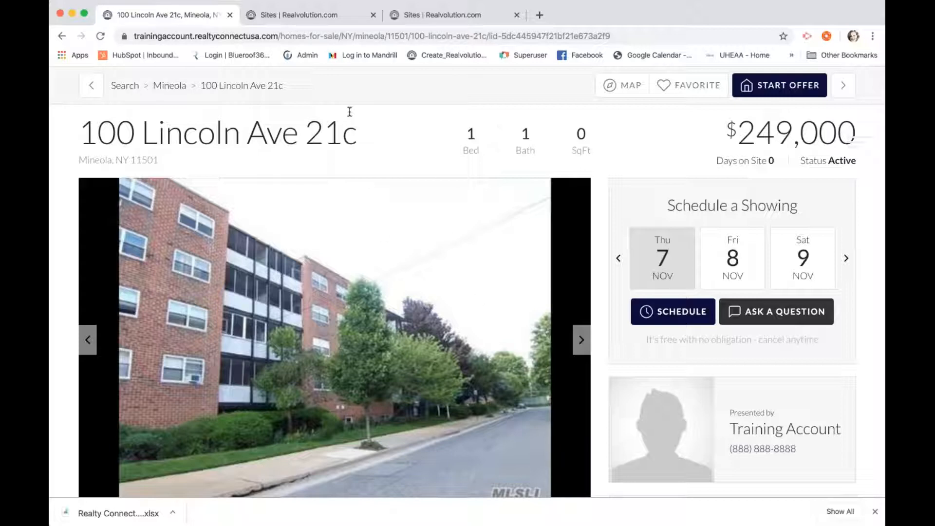
click(419, 16)
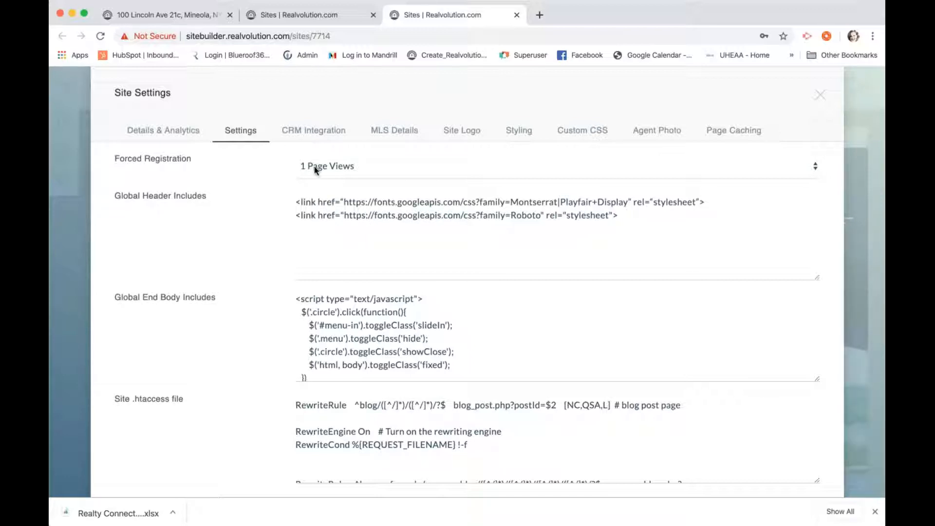
Revert Forced Registration to Not forced, review CRM and Site Logo settings, then close Site Settings
click(315, 145)
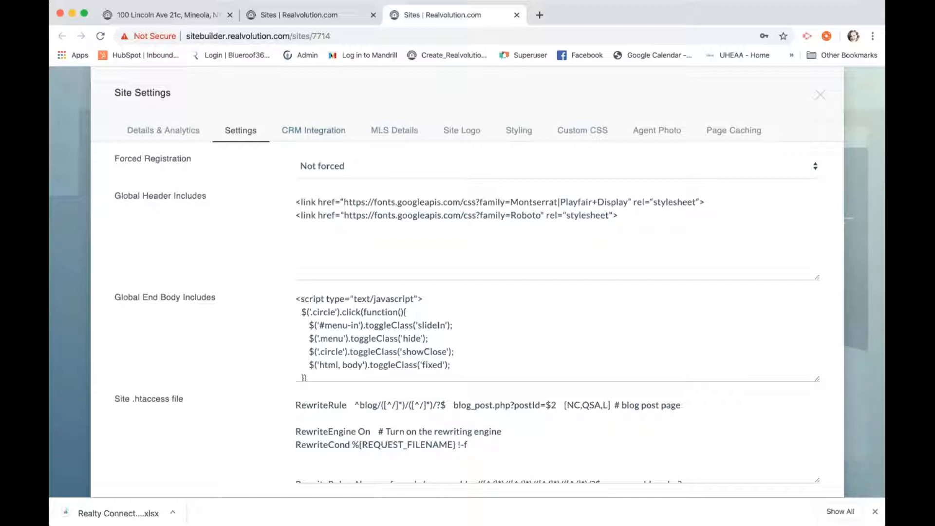
click(314, 130)
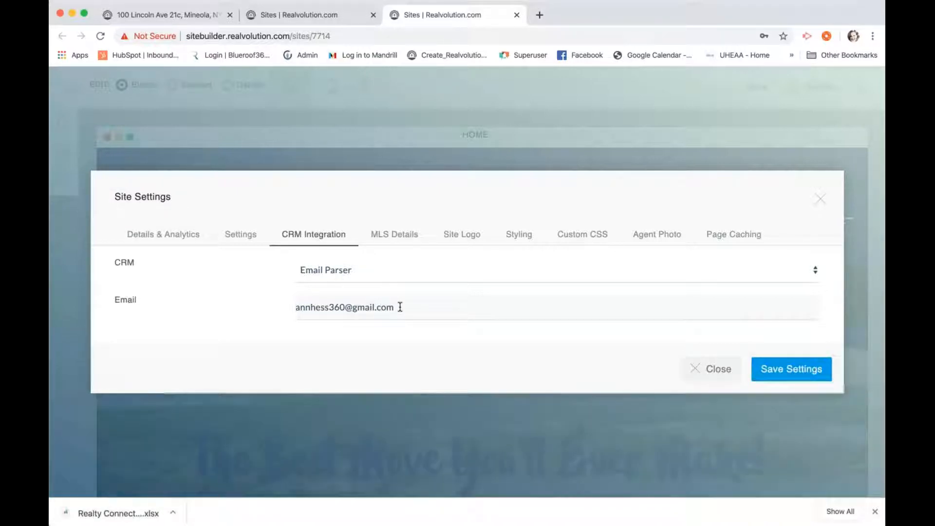
click(400, 307)
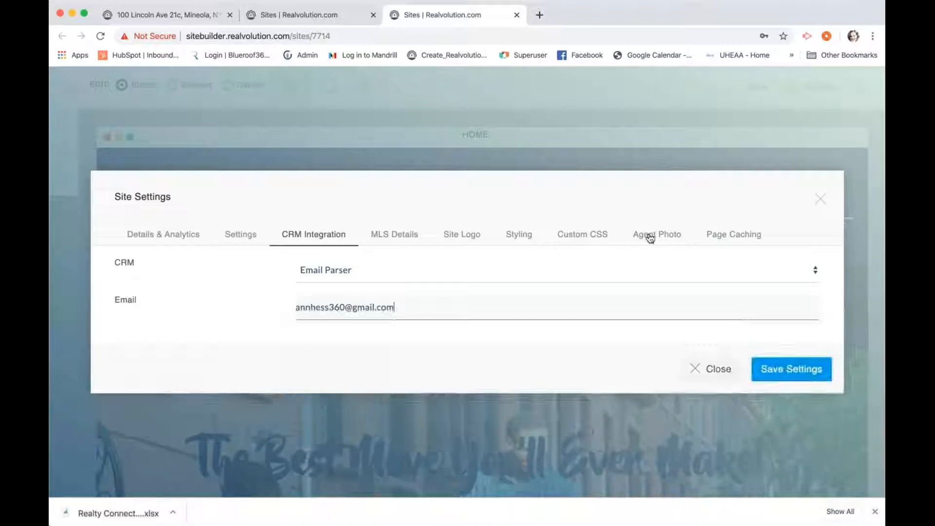
click(462, 235)
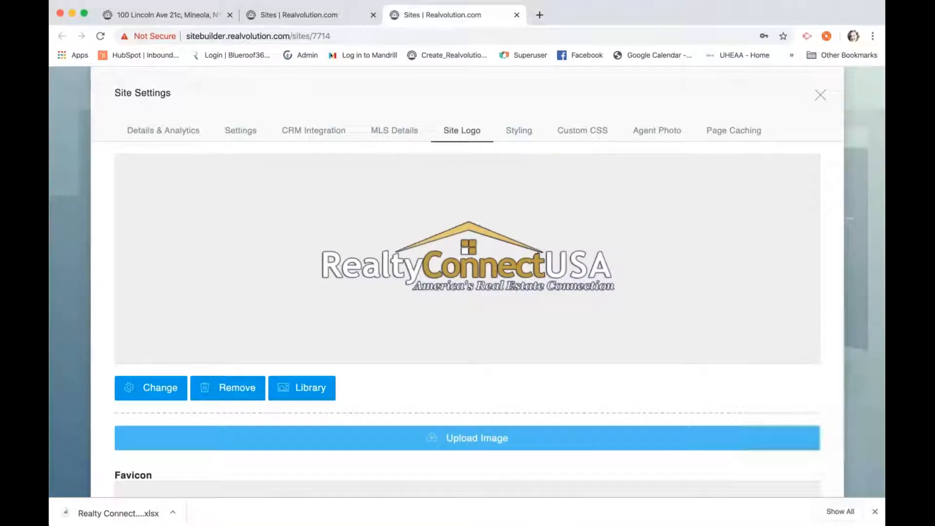
click(820, 95)
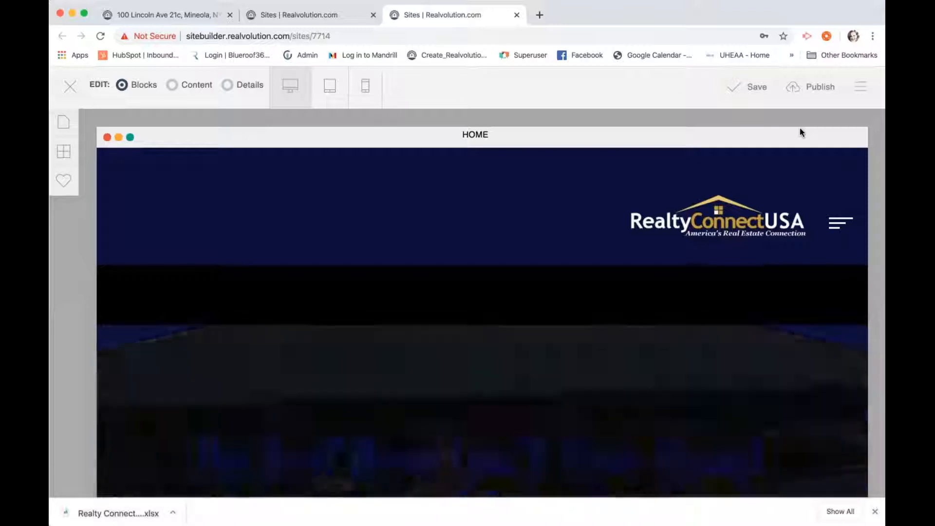
Switch the HOME page editor from block editing to content editing mode
scroll(673, 157, down, 1)
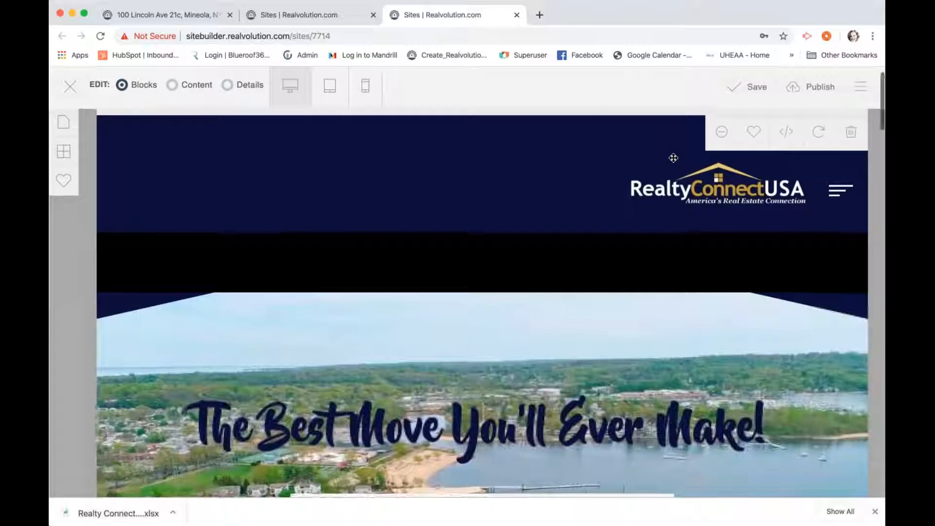
scroll(674, 158, up, 1)
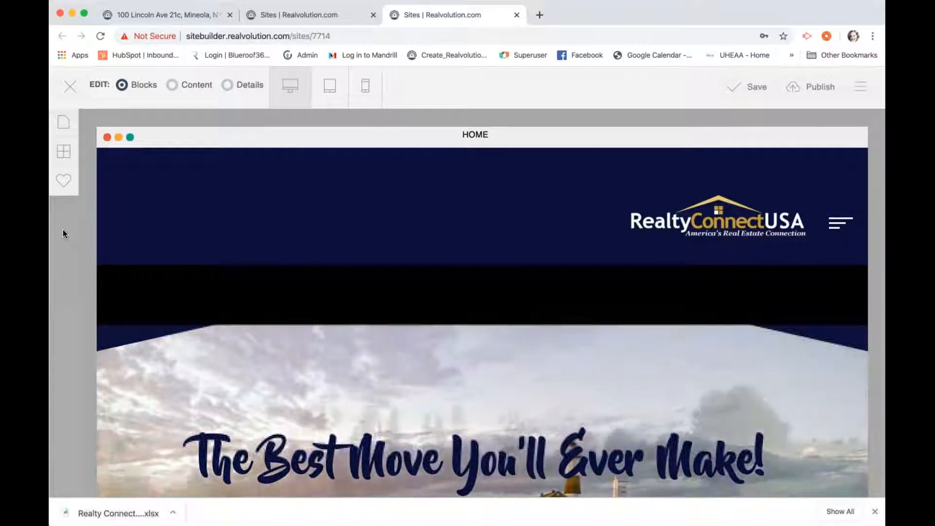
scroll(75, 227, down, 2)
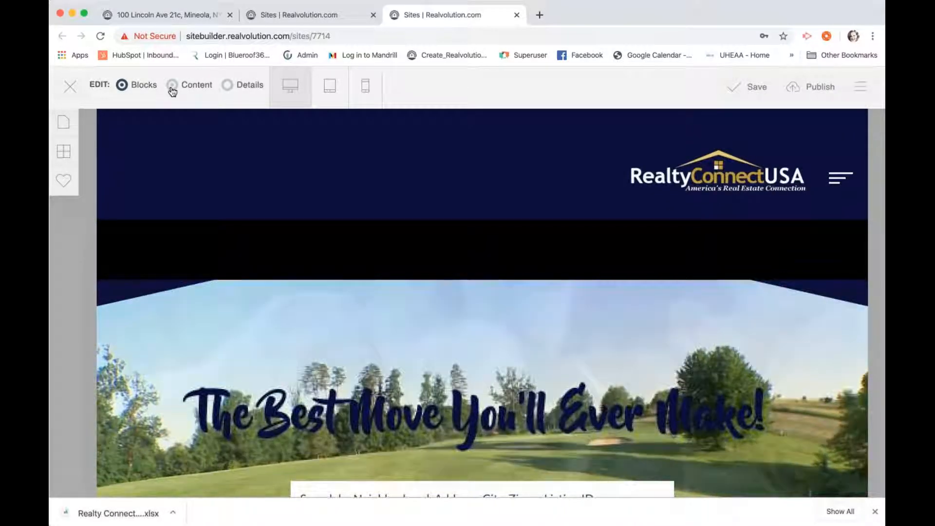
click(172, 85)
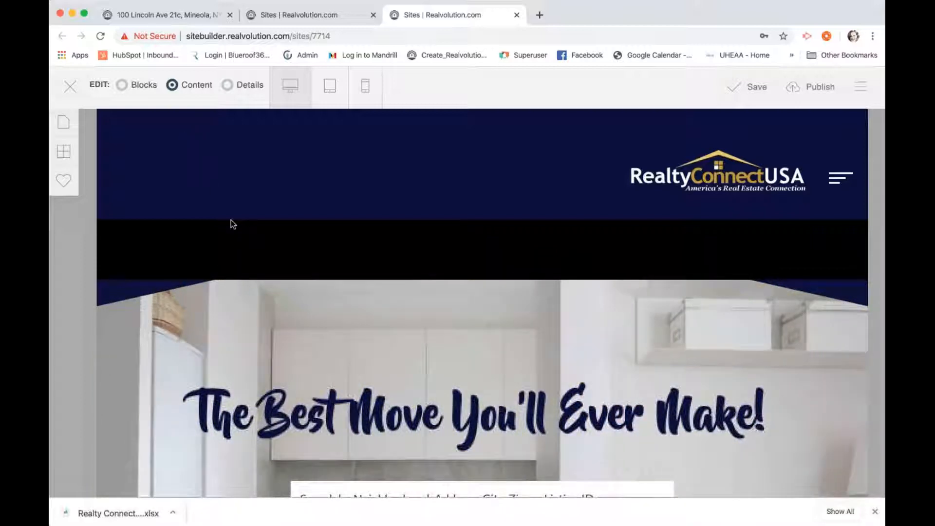
scroll(233, 224, down, 3)
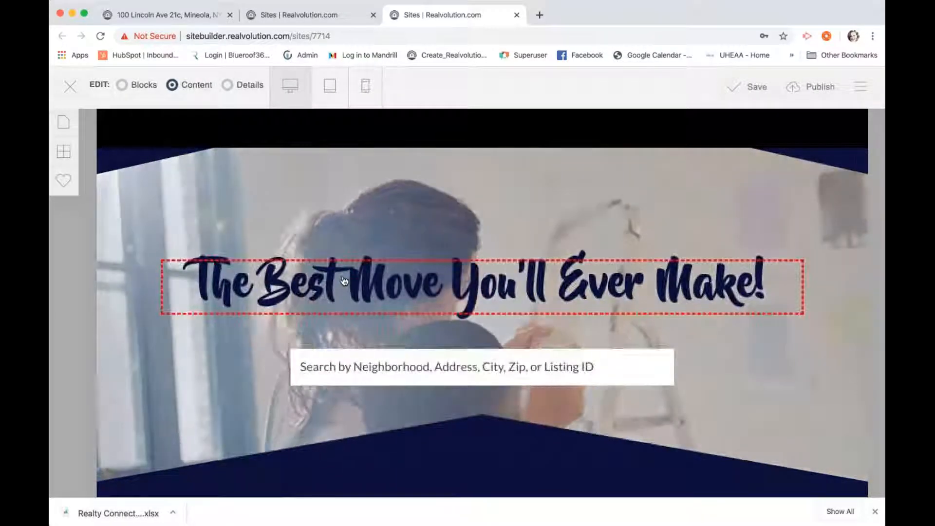
Change the hero headline to 'The Best Move You'll Ever Make.....' and update the content
click(361, 269)
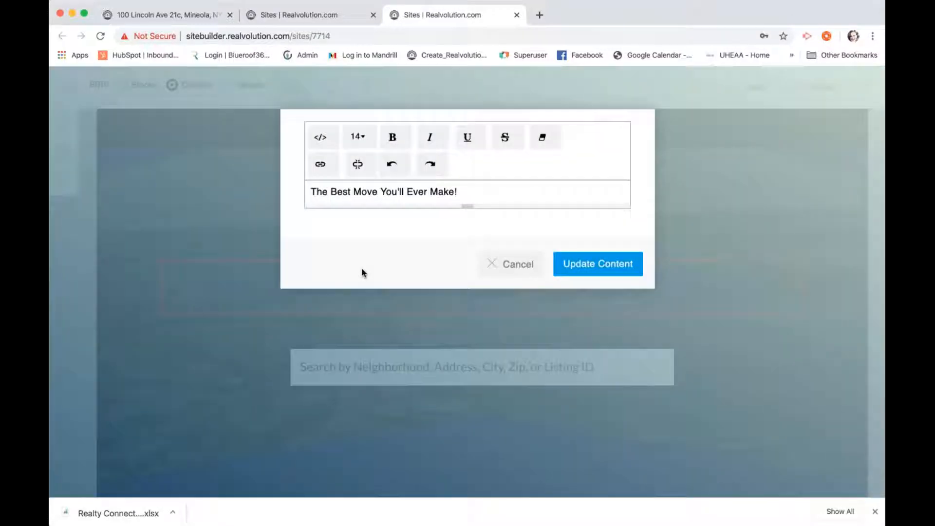
click(459, 221)
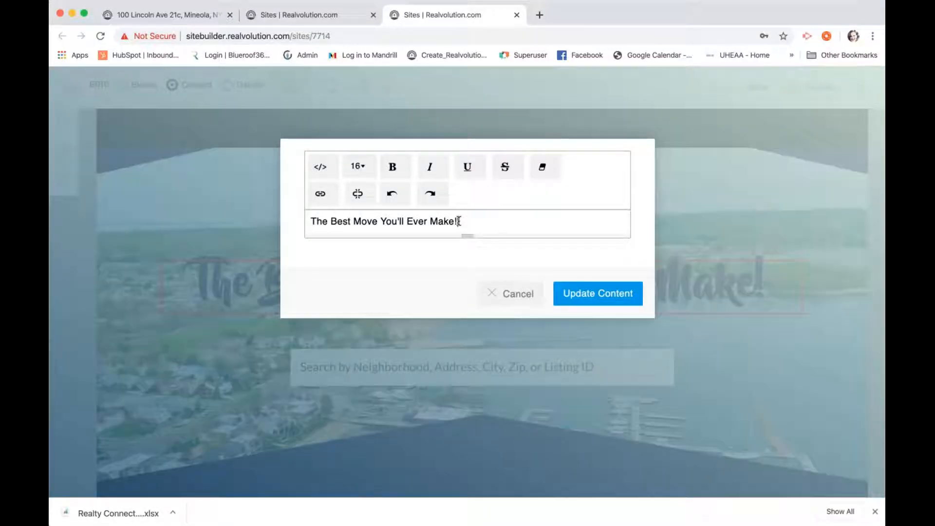
key(BackSpace)
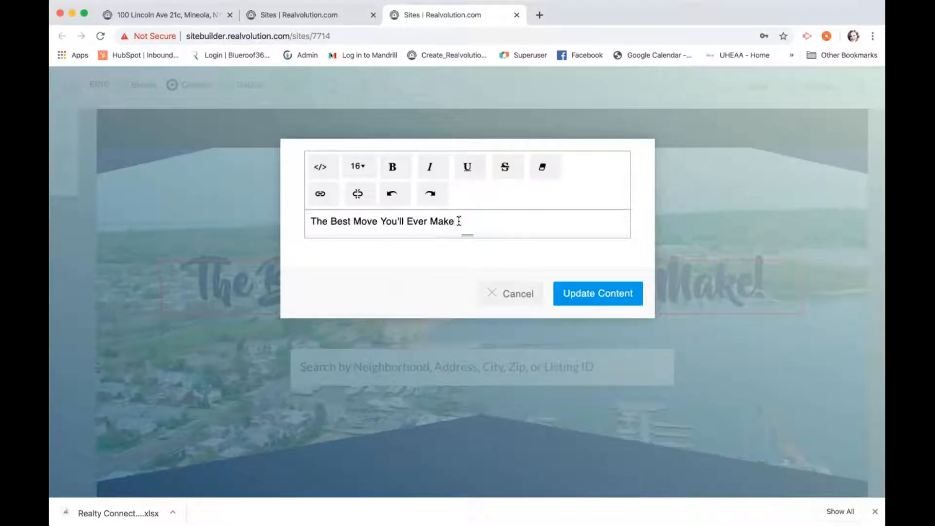
text(.....)
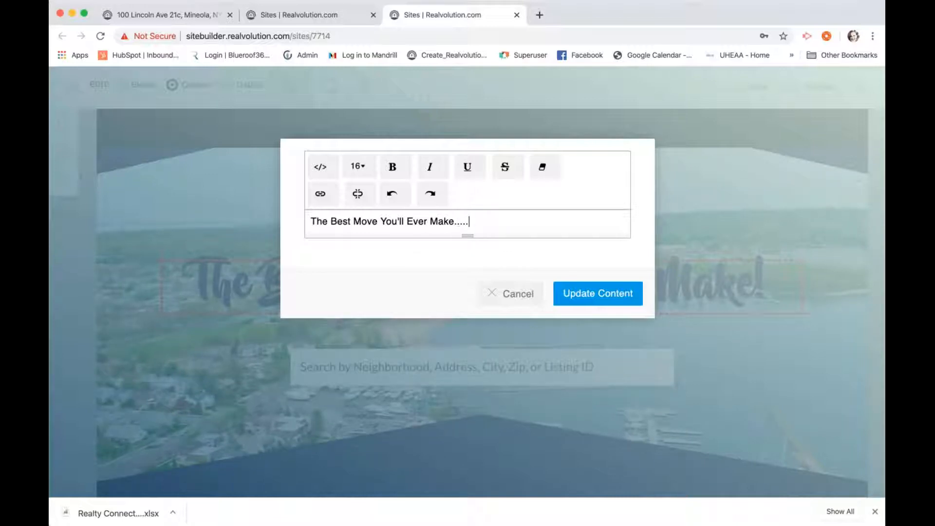
click(598, 293)
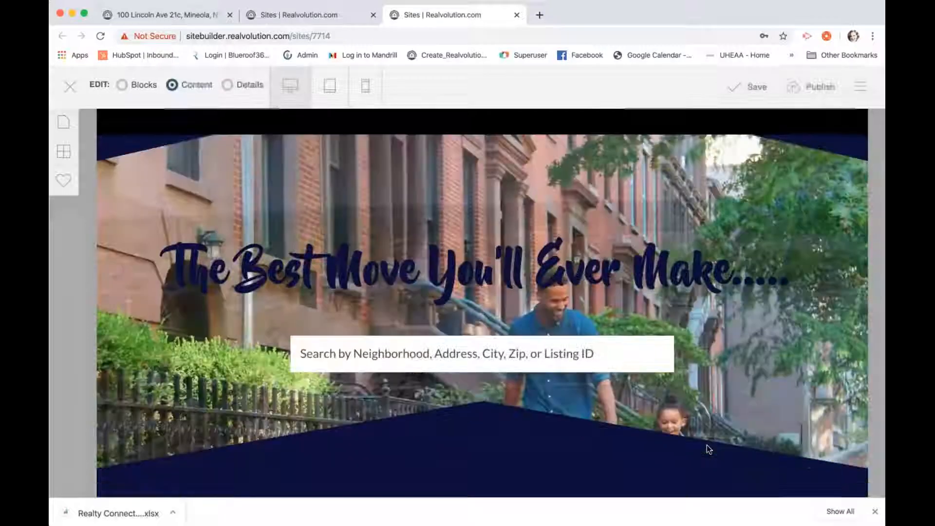
Scroll to the Your Home Value section and switch to Details editing mode
scroll(709, 448, down, 3)
scroll(707, 448, down, 10)
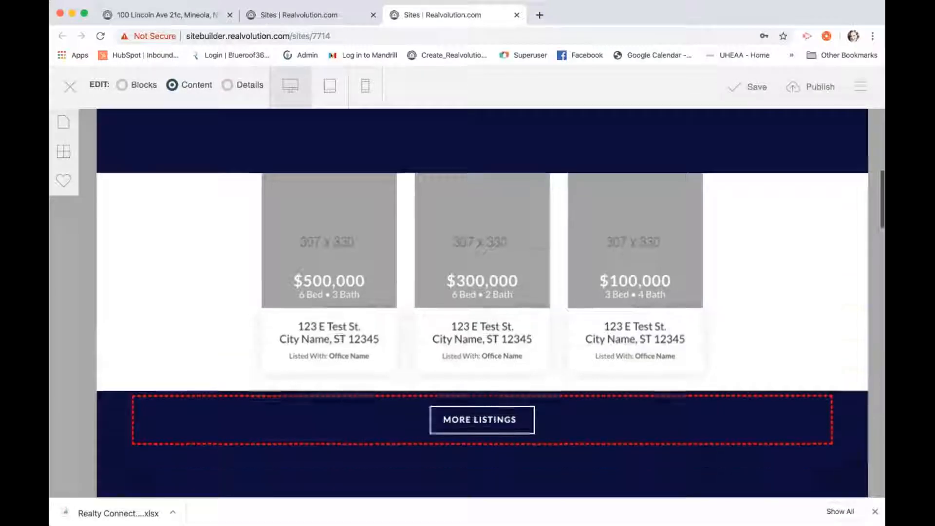
scroll(653, 314, down, 3)
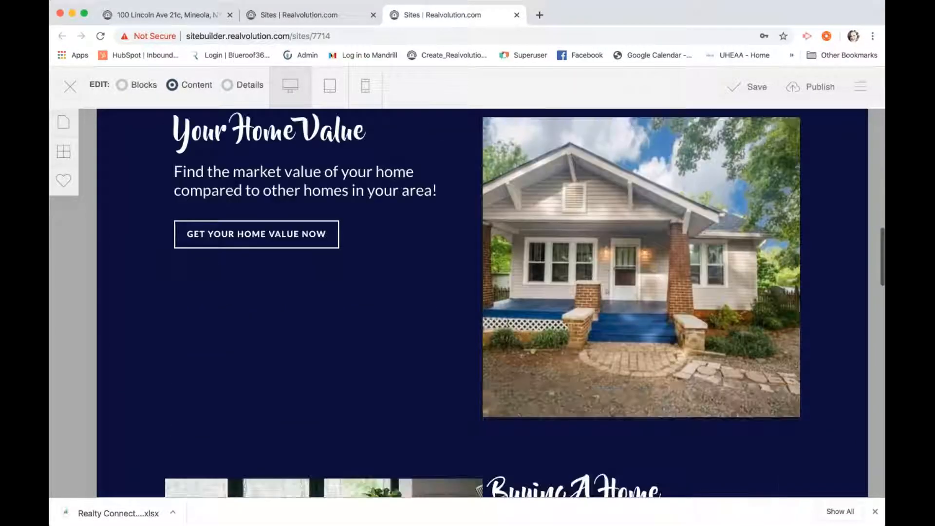
scroll(653, 314, up, 1)
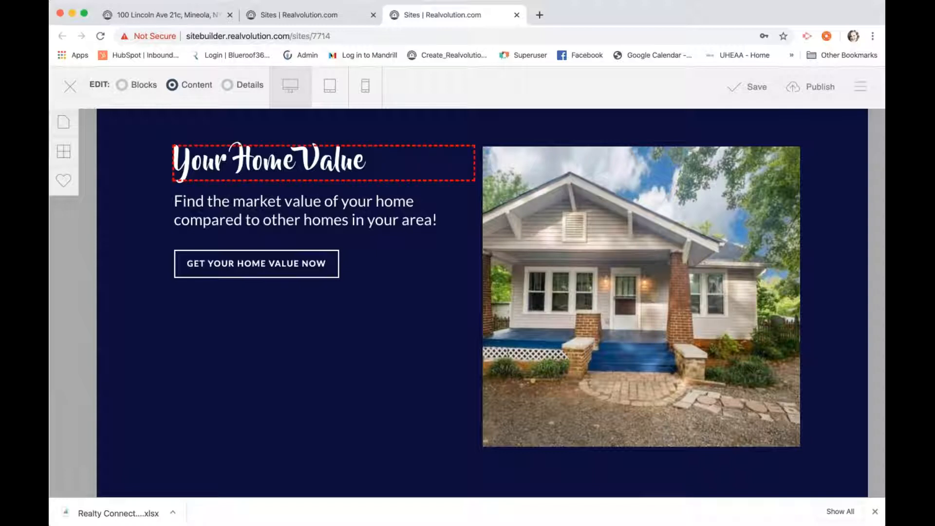
click(228, 87)
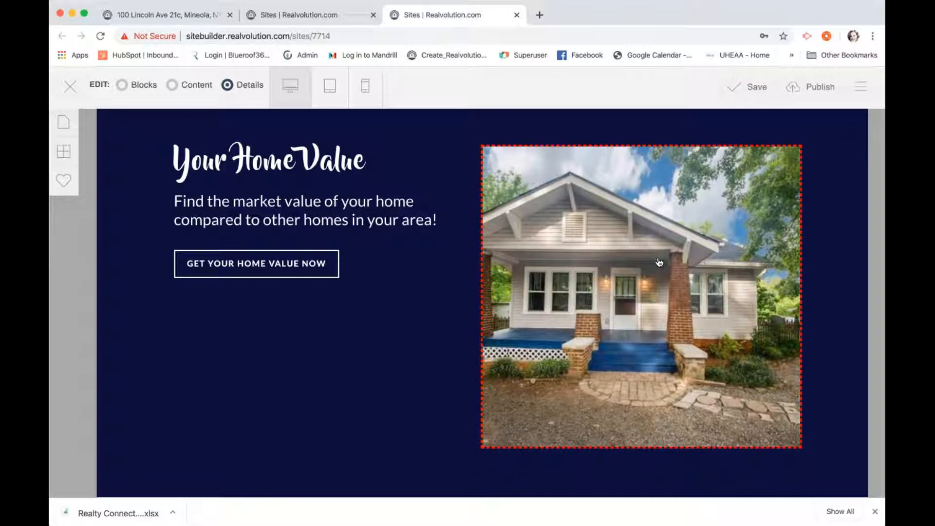
Replace the Your Home Value background image with a stock house photo from Other Images and apply it
click(654, 282)
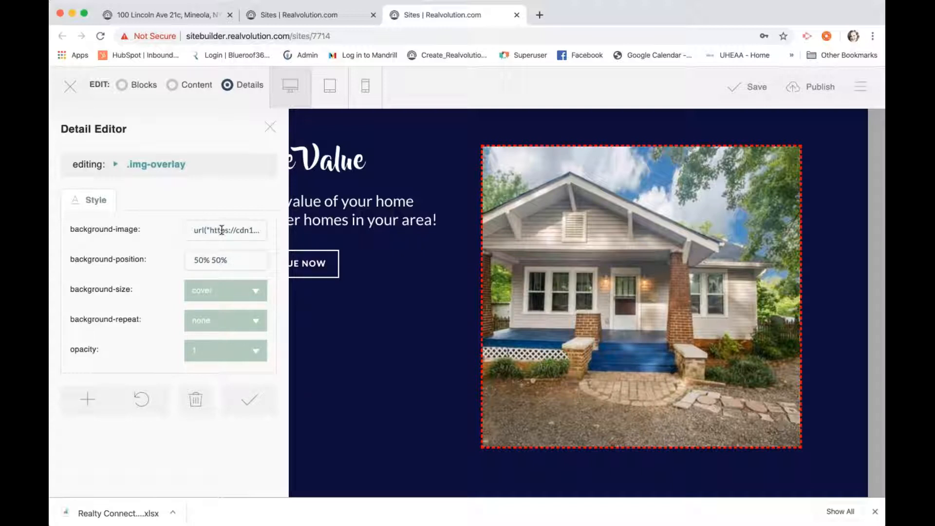
click(222, 230)
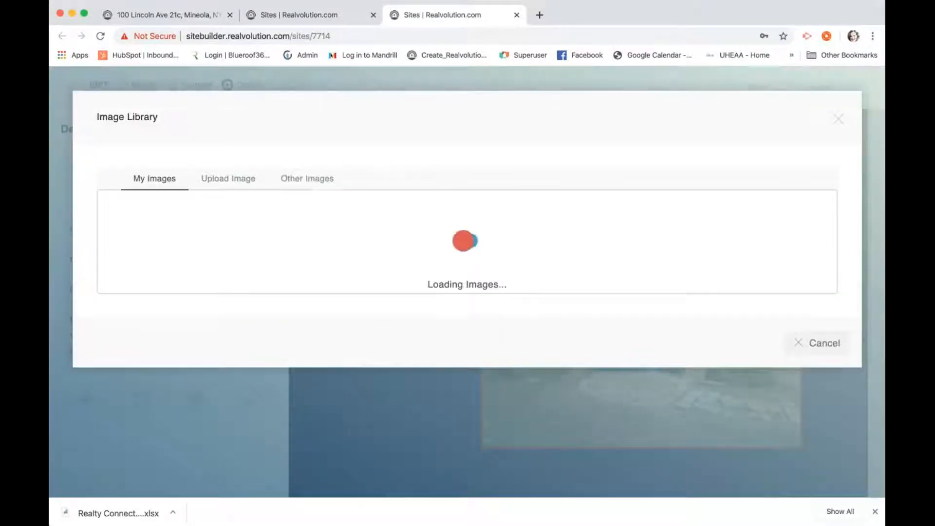
scroll(229, 241, down, 3)
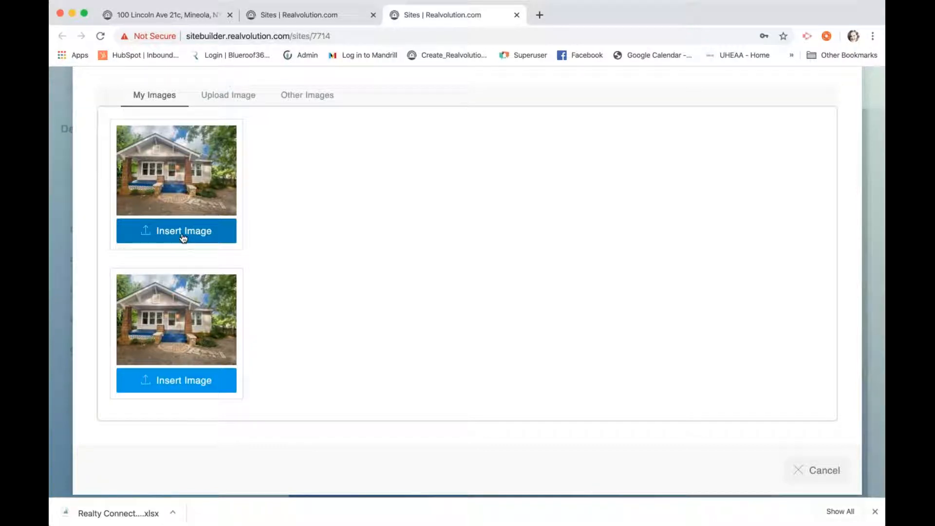
click(224, 97)
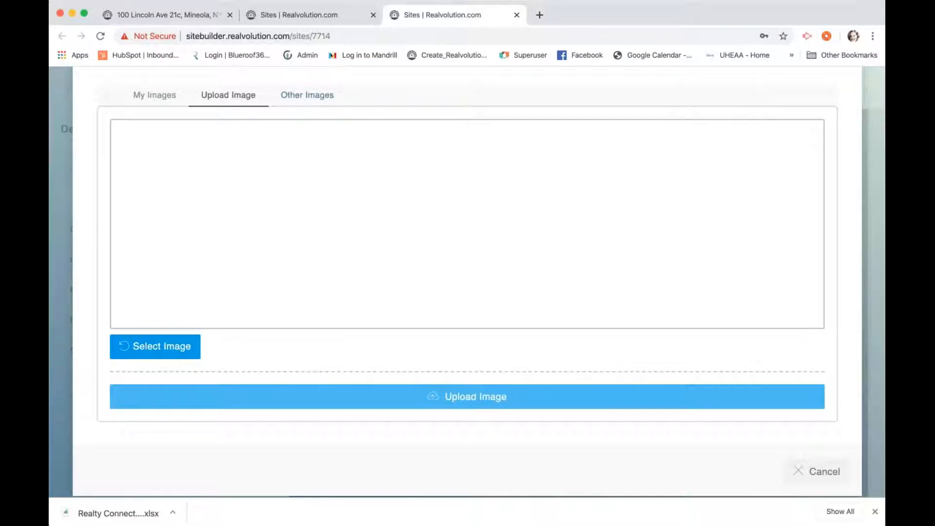
click(313, 97)
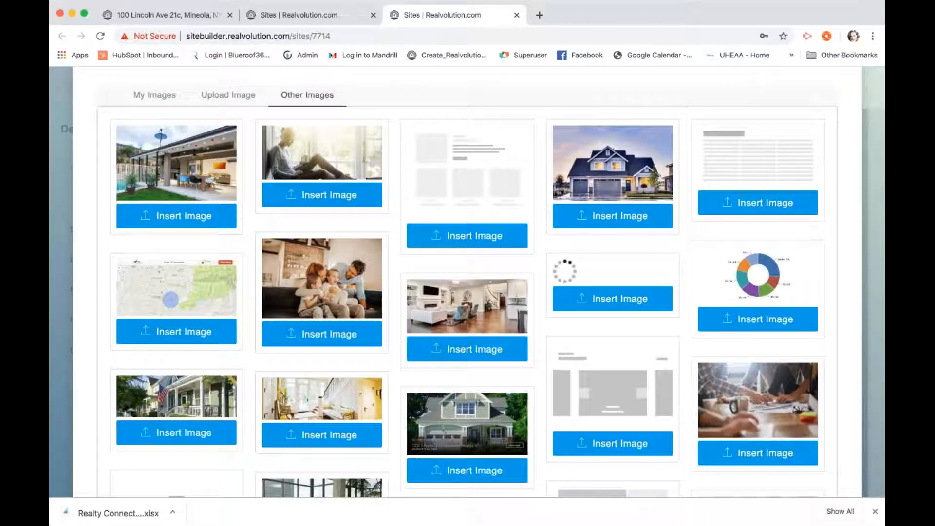
click(586, 214)
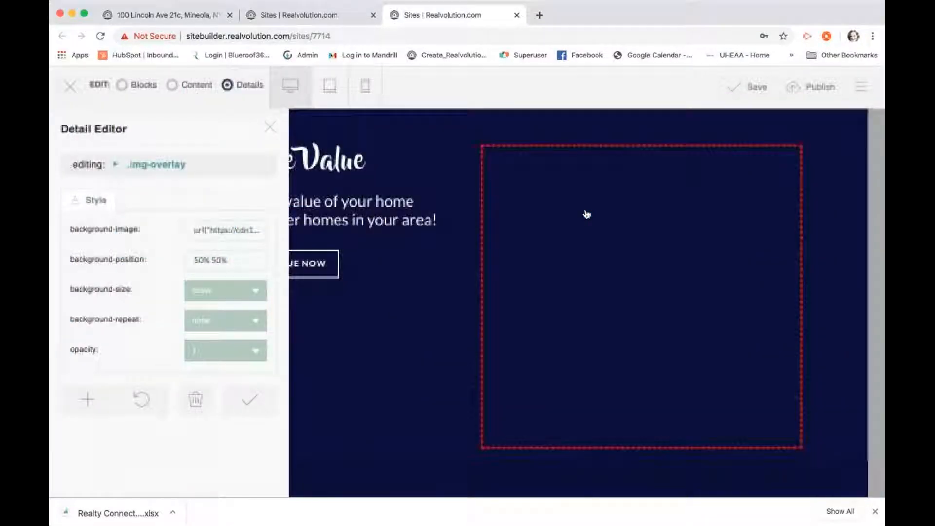
scroll(323, 265, down, 5)
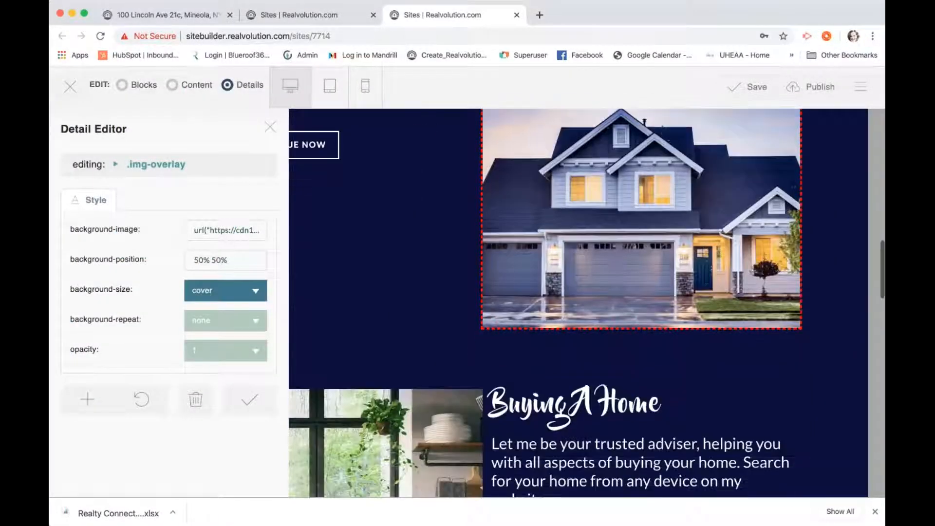
click(249, 399)
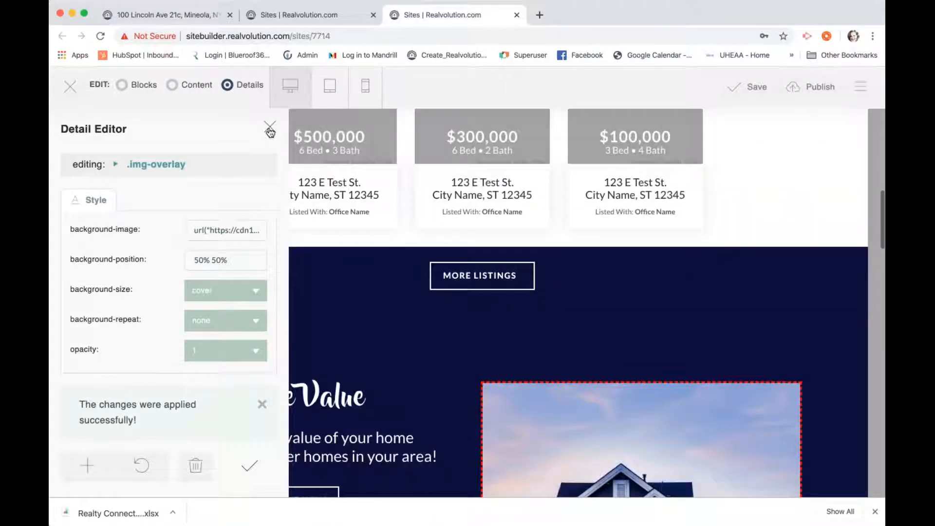
click(269, 128)
scroll(363, 236, down, 8)
scroll(534, 429, up, 5)
scroll(553, 195, up, 3)
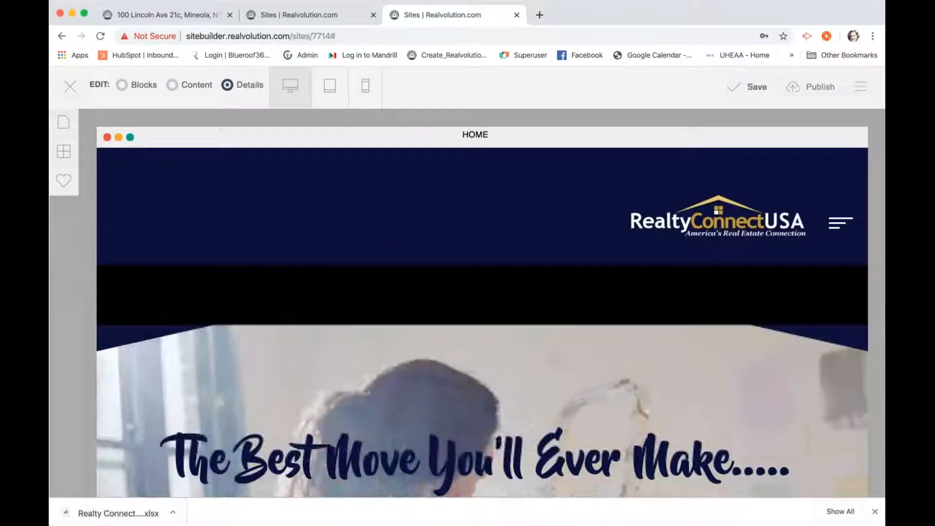
Save the site changes and open the property_details page from the Pages list
click(750, 87)
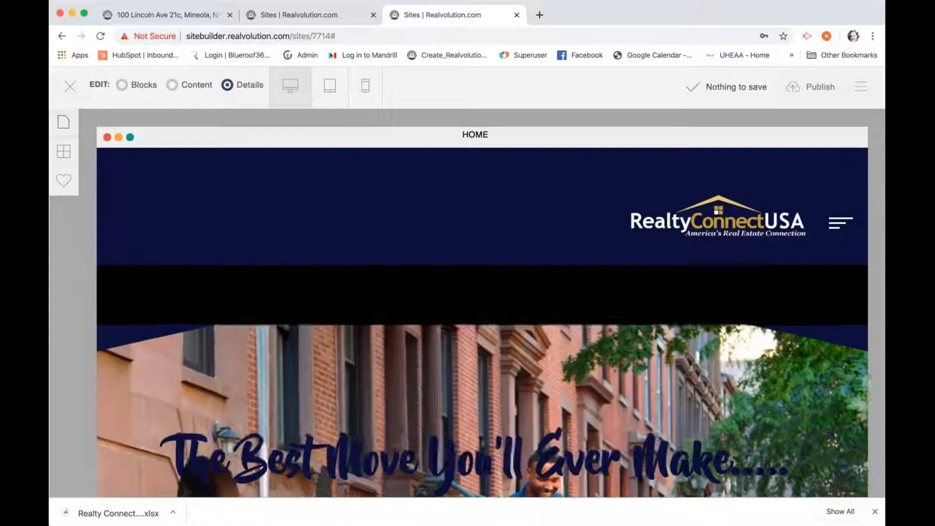
click(62, 120)
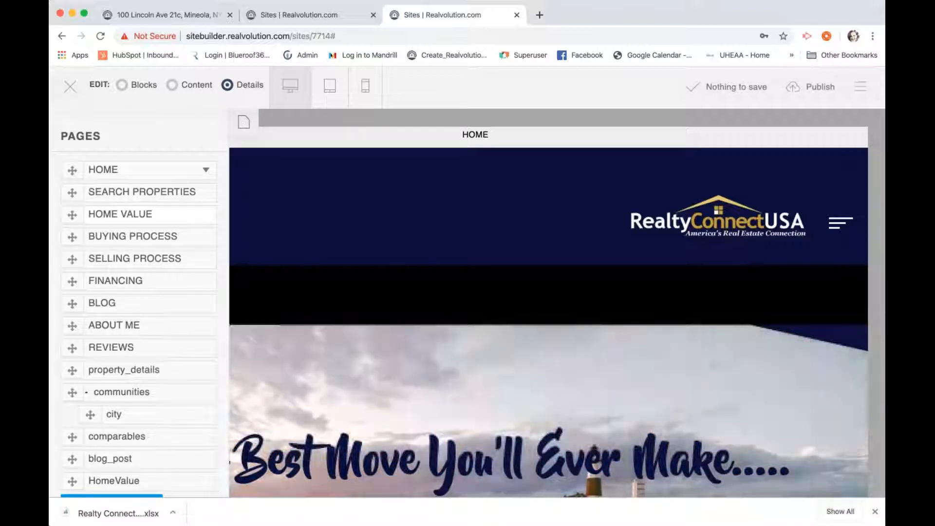
scroll(139, 302, down, 2)
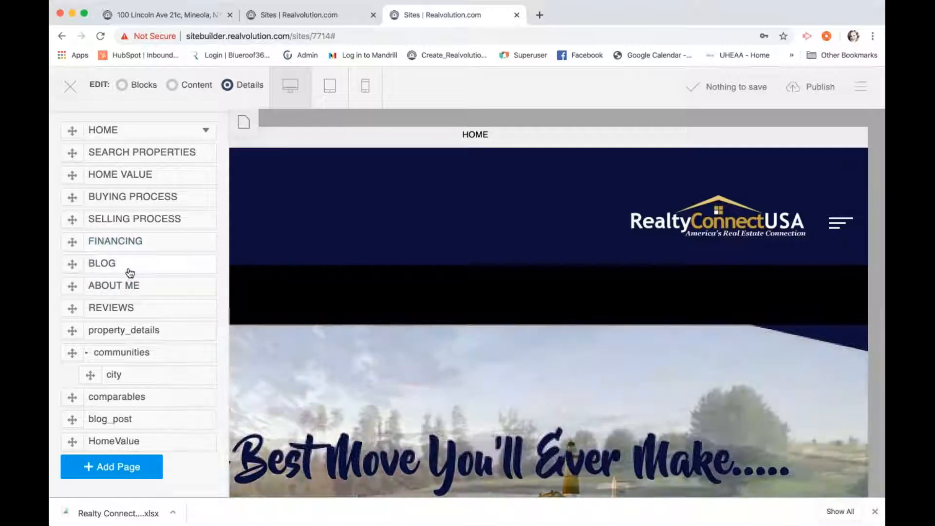
click(124, 330)
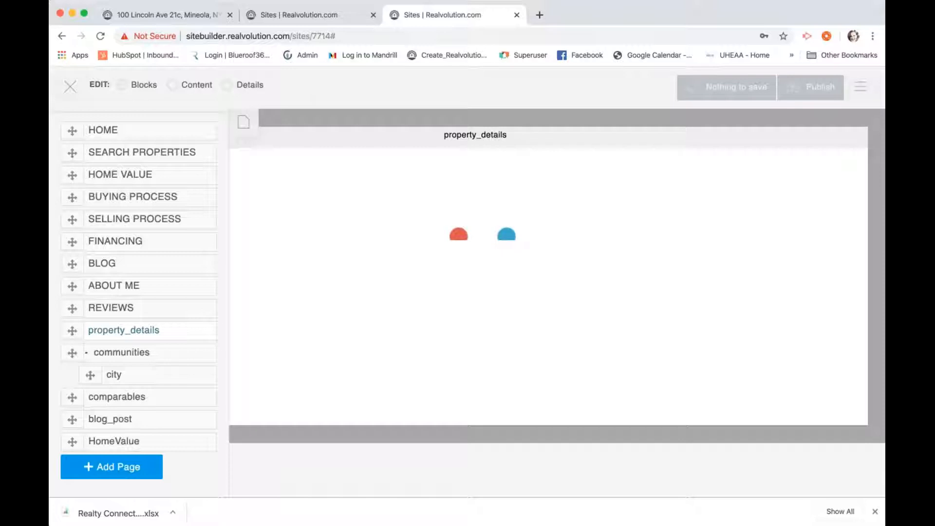
scroll(259, 343, down, 2)
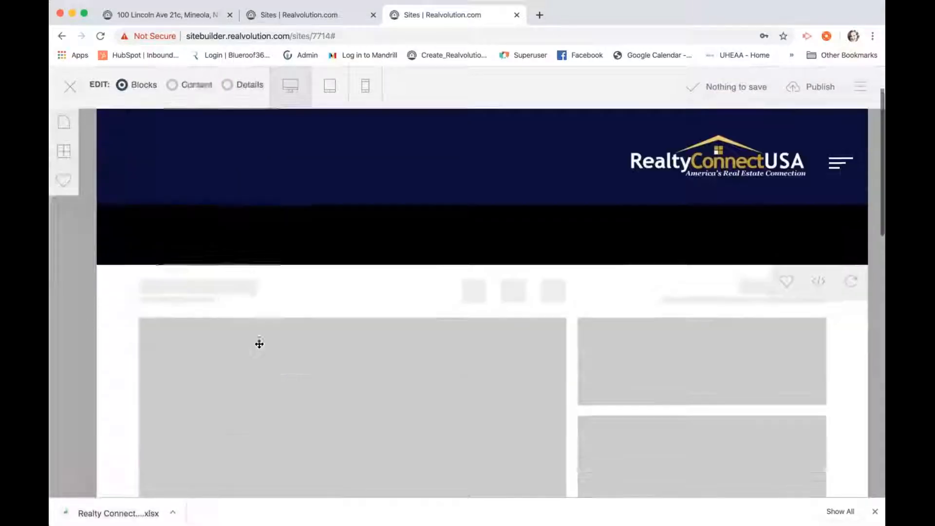
scroll(259, 344, down, 5)
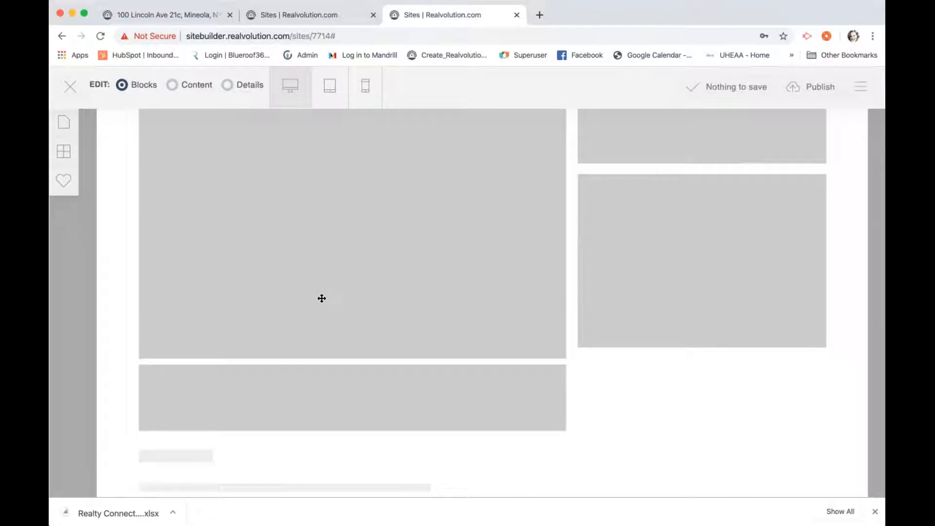
scroll(321, 298, up, 3)
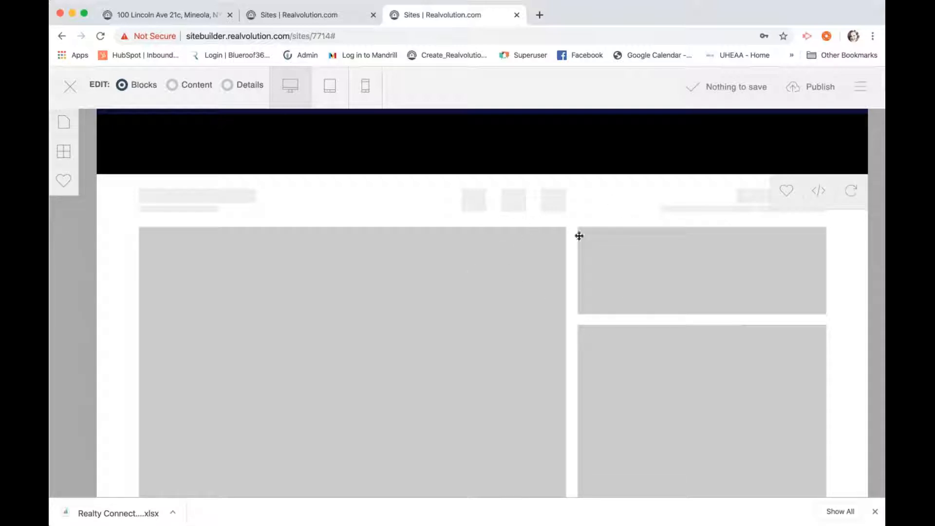
Browse the communities, BUYING PROCESS and HOME pages, then reopen the page list
click(64, 122)
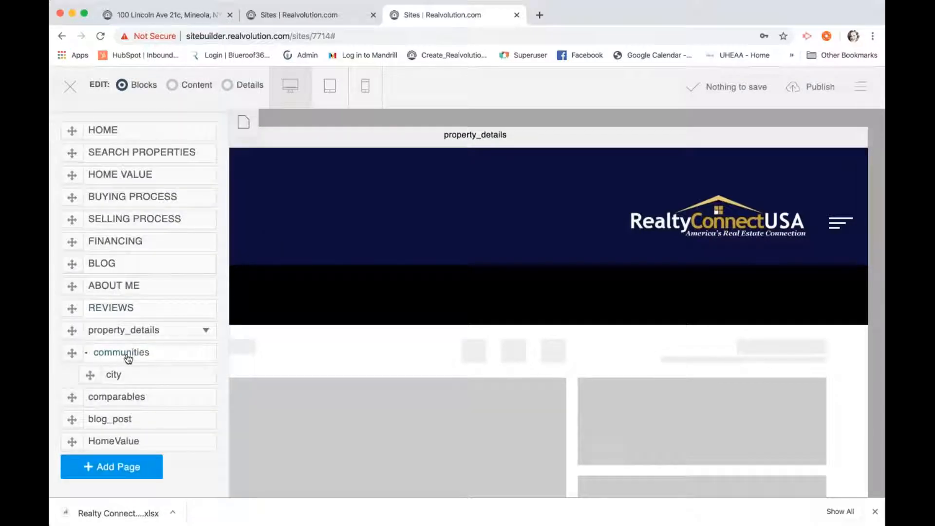
click(128, 357)
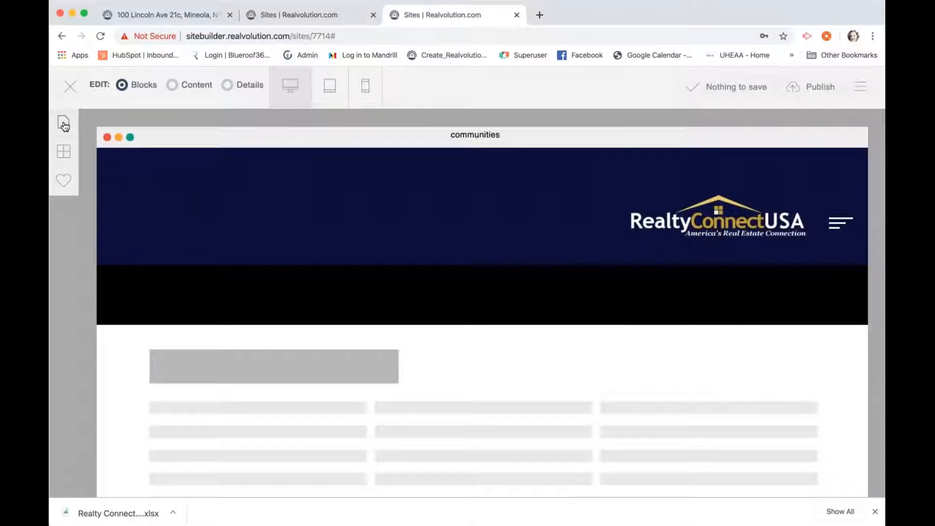
click(64, 125)
click(102, 198)
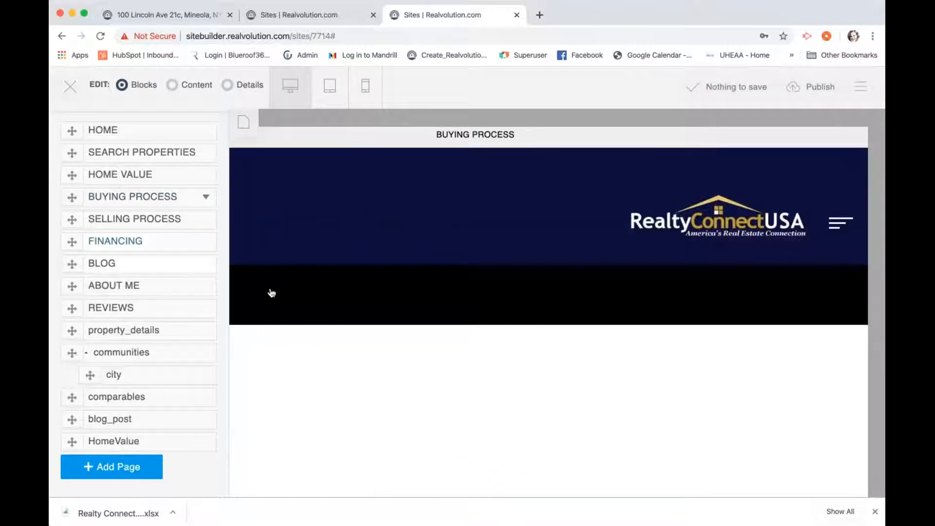
scroll(272, 292, down, 2)
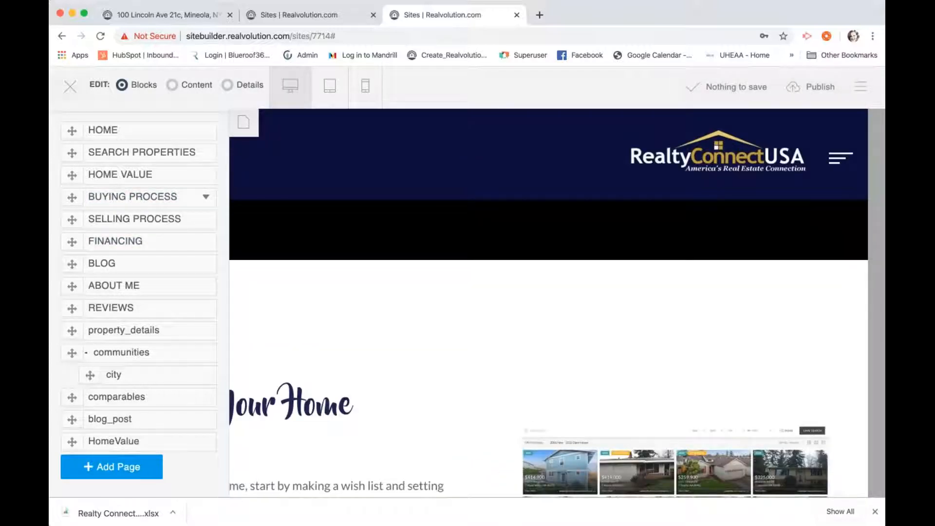
click(104, 130)
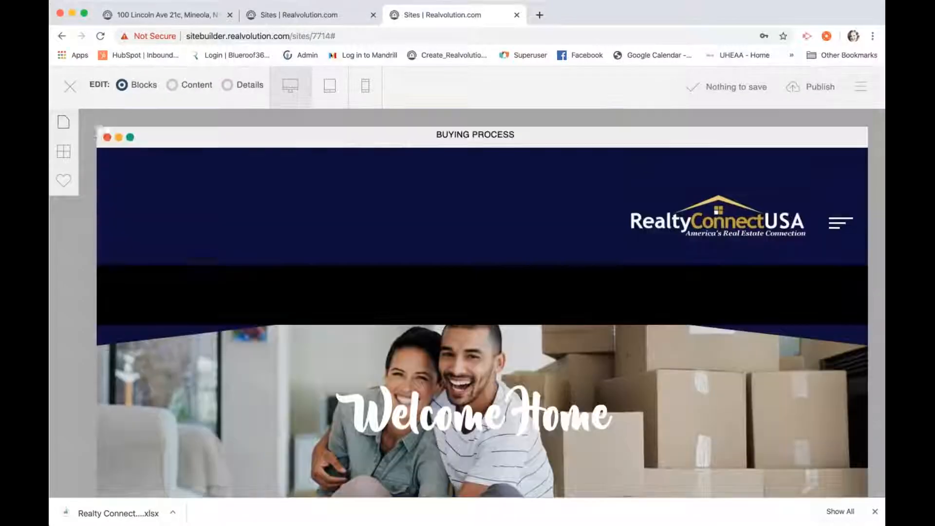
click(63, 122)
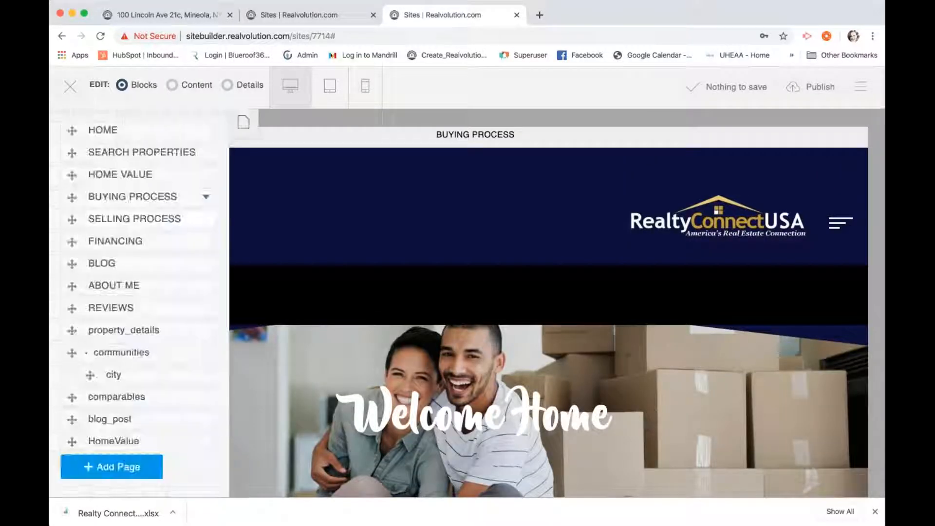
Open the Add Page form and cancel it without creating a page
click(111, 466)
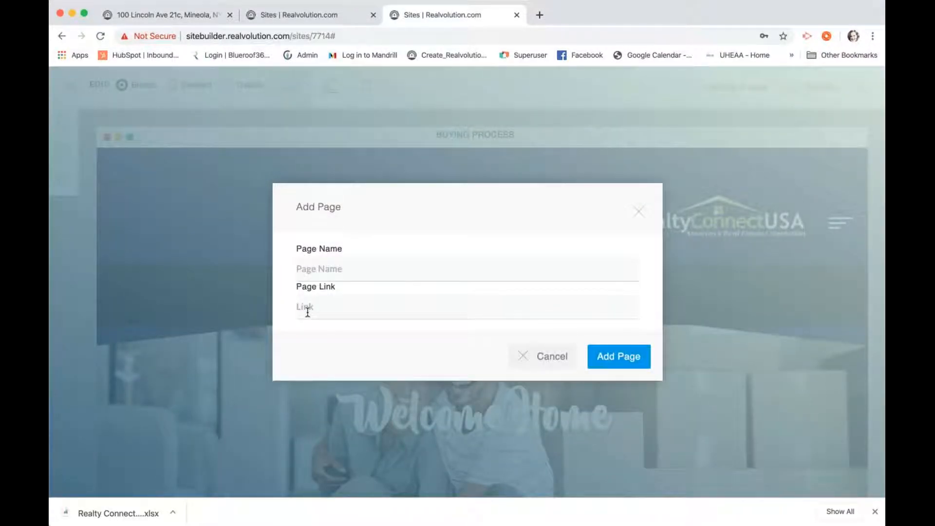
click(528, 364)
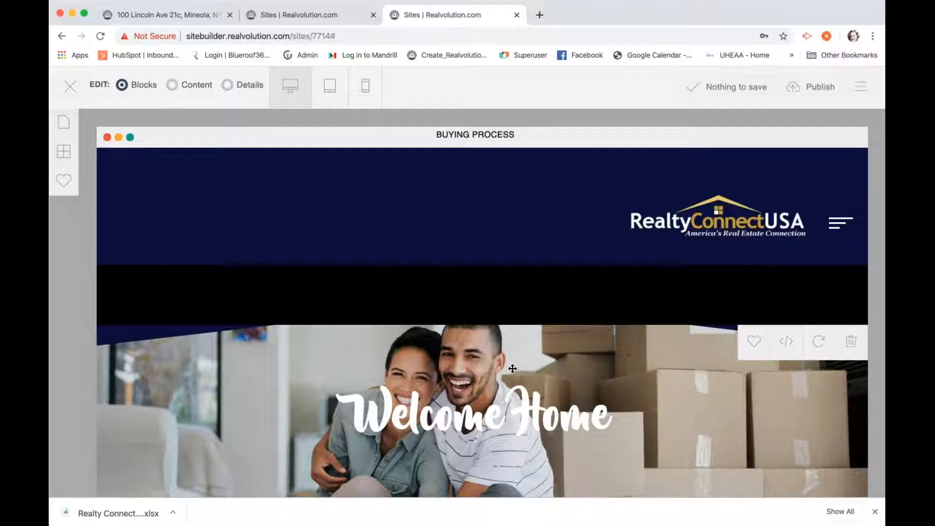
Sign in to Blueroof360 in a new tab, open its support help center, then return to the editor
click(539, 15)
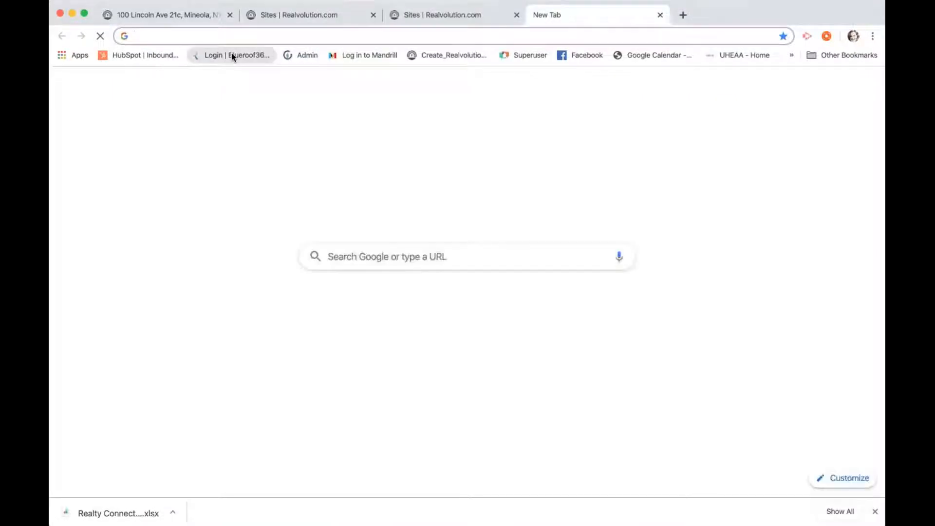
click(233, 55)
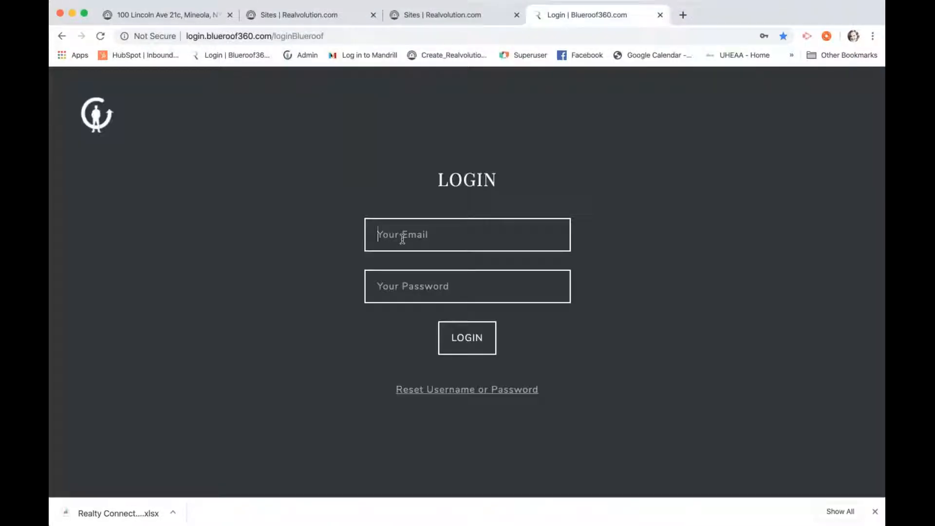
click(456, 337)
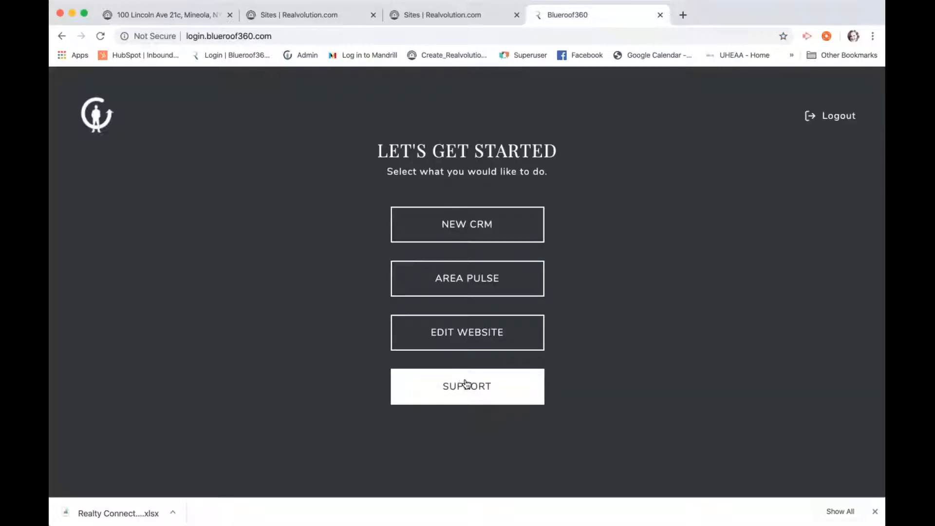
click(466, 384)
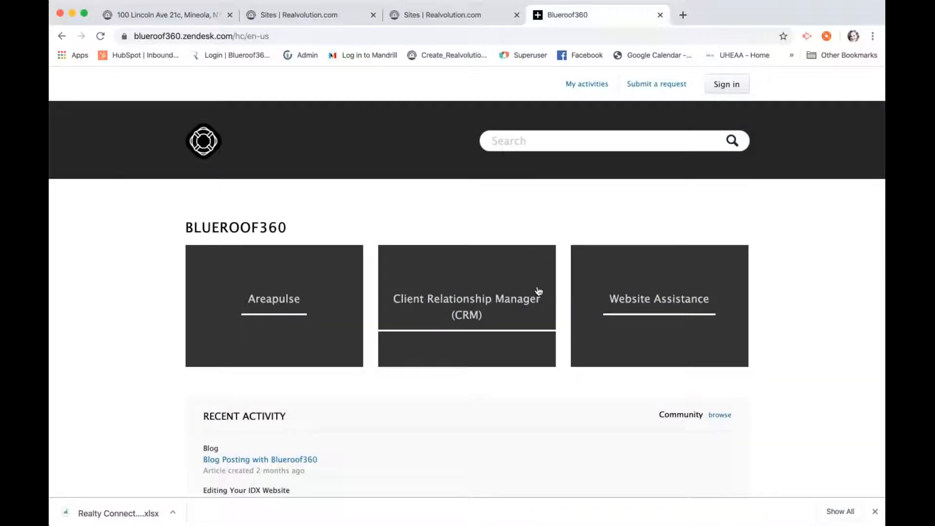
click(472, 13)
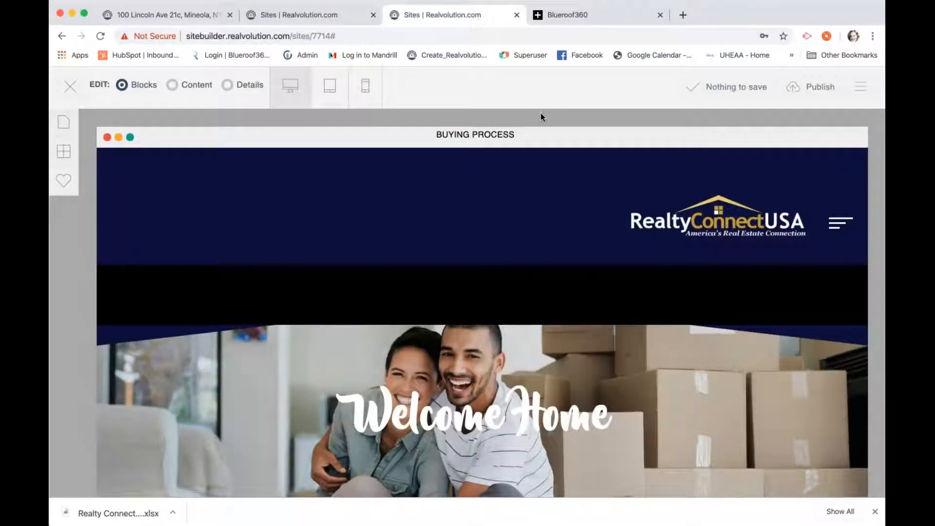
click(802, 88)
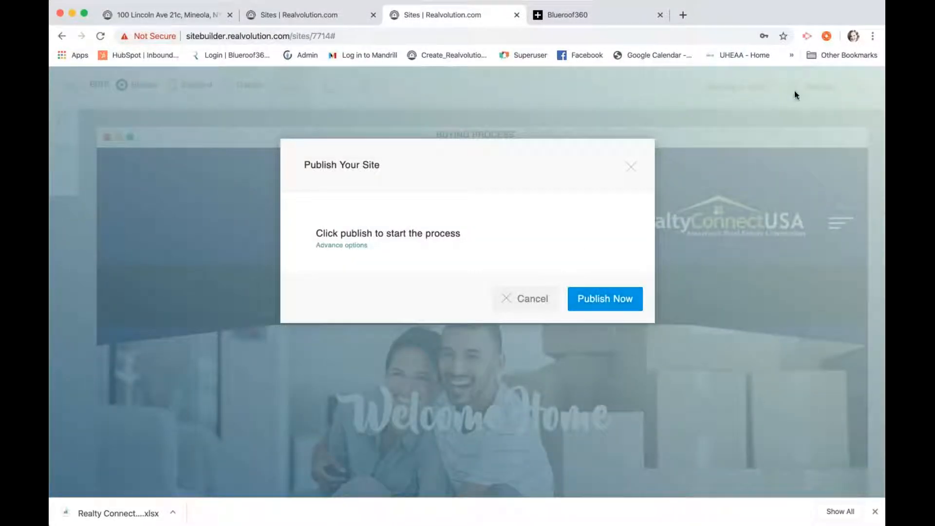
click(591, 303)
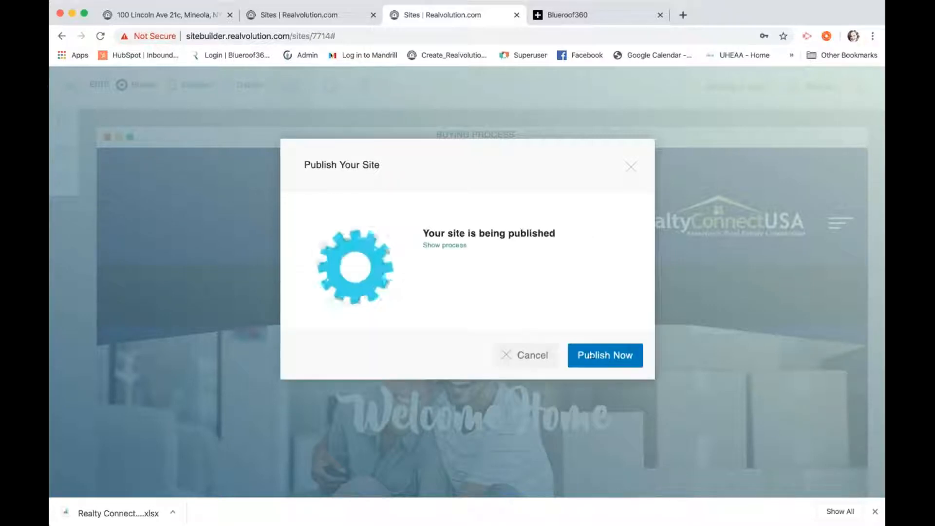
click(169, 10)
Reload the listing, go to the live home page, and check the new Your Home Value photo
scroll(273, 104, up, 3)
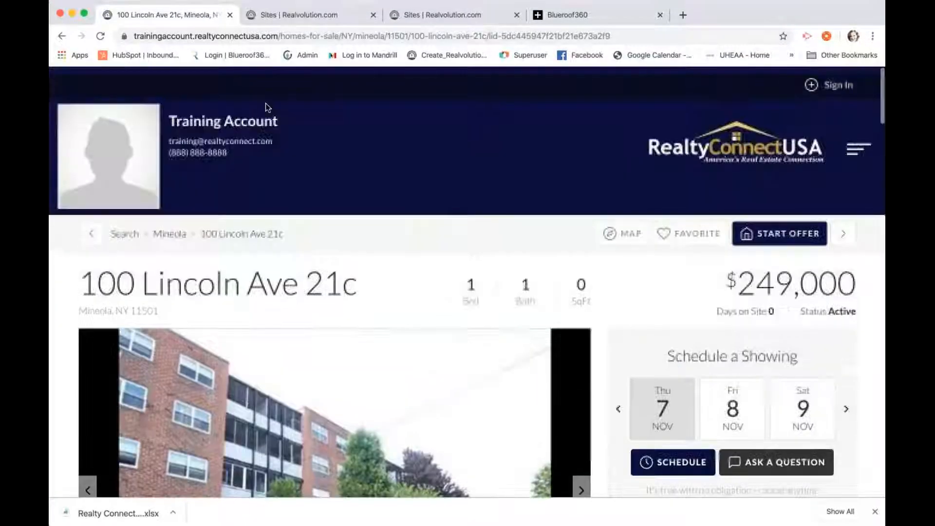
key(super+r)
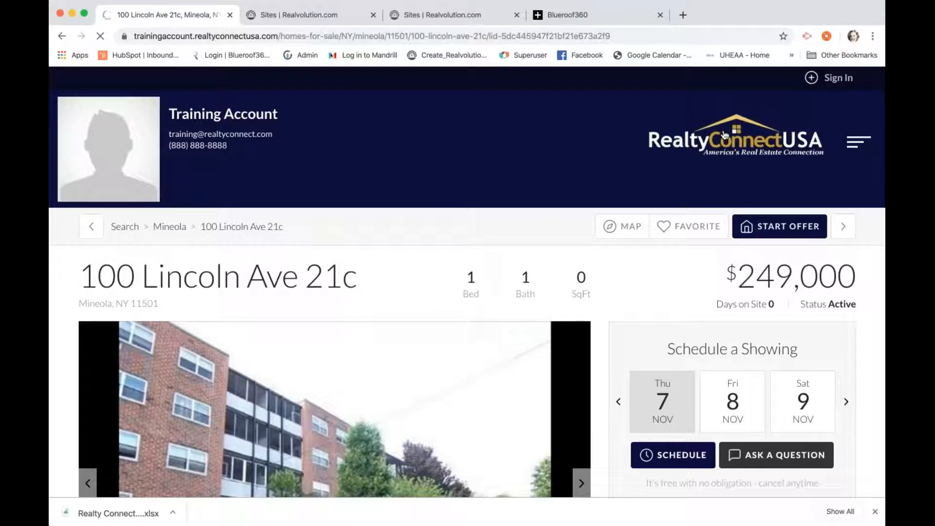
click(725, 135)
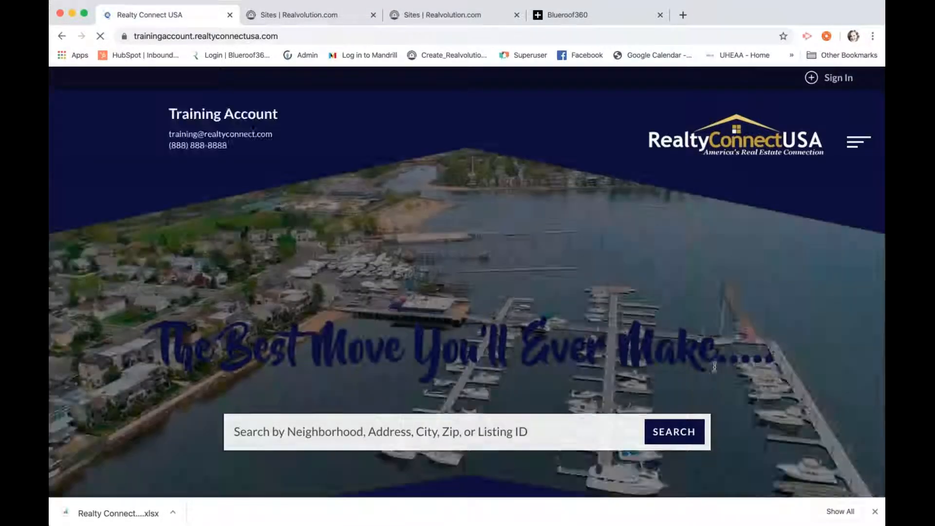
scroll(735, 358, down, 10)
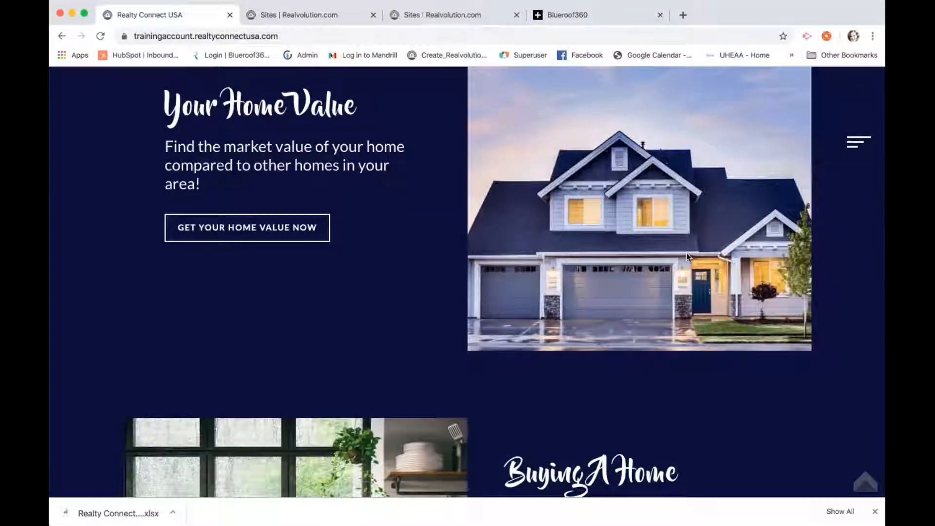
scroll(686, 253, up, 10)
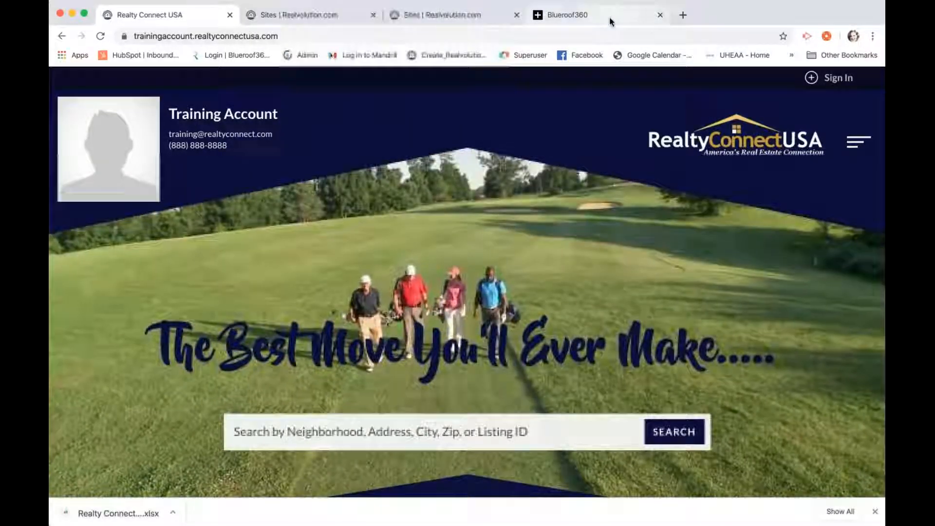
Bring up the Blueroof360 Zendesk help center showing Areapulse, CRM and Website Assistance categories
click(609, 18)
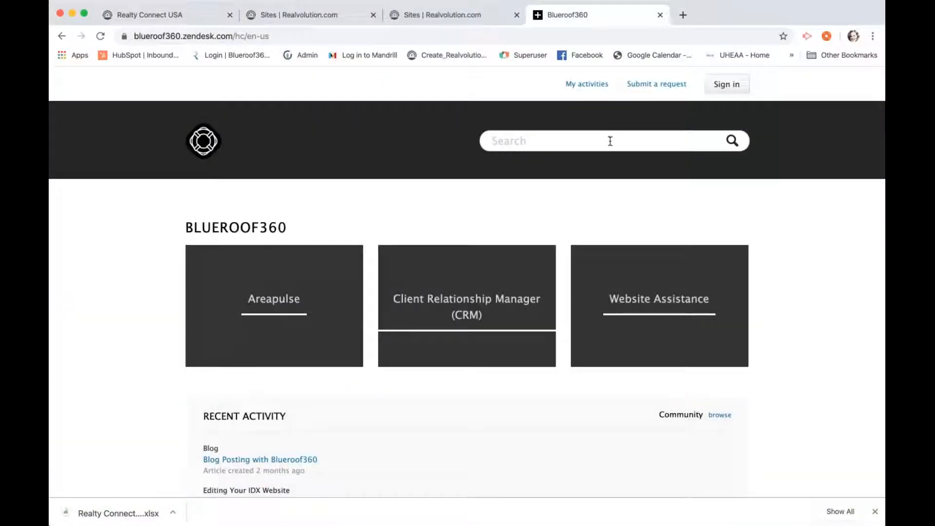
scroll(609, 141, down, 2)
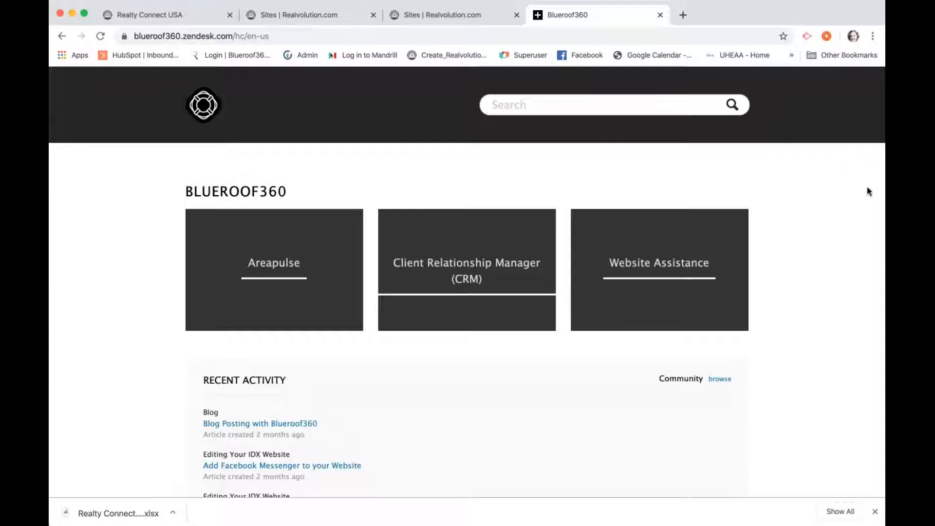
click(879, 221)
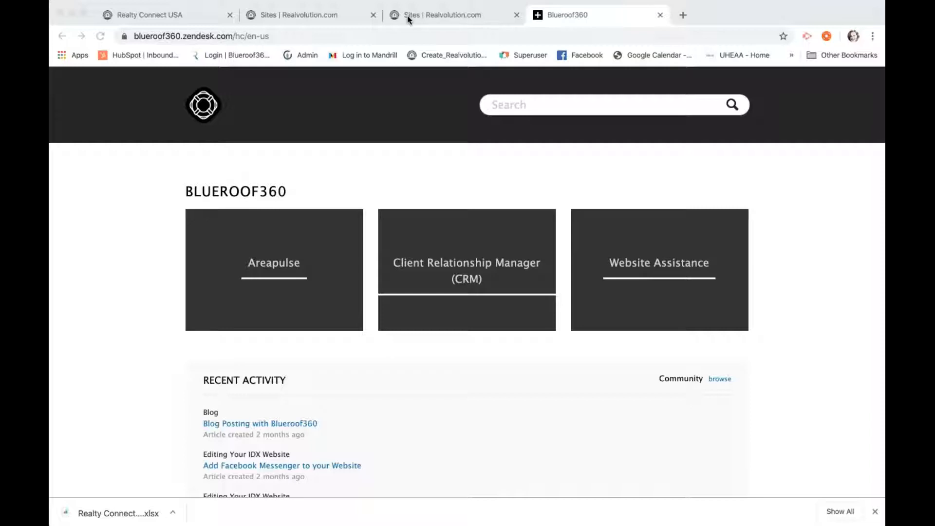
Return to the Sites dashboard and open the Chat Bot panel offering chat, email and call support
click(332, 18)
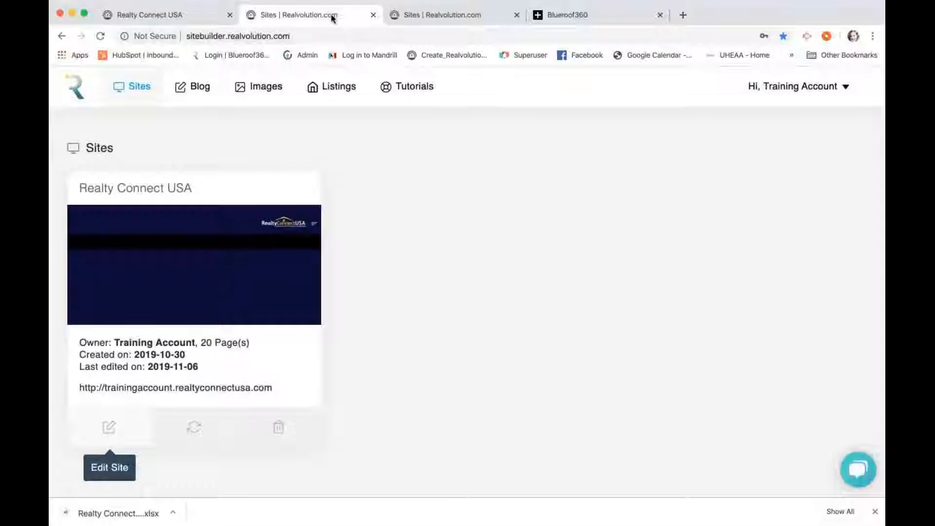
click(858, 465)
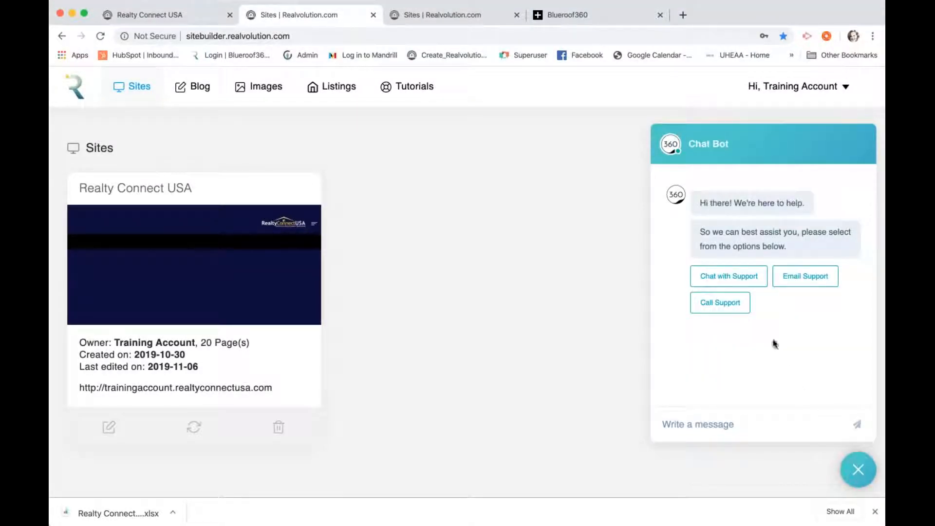